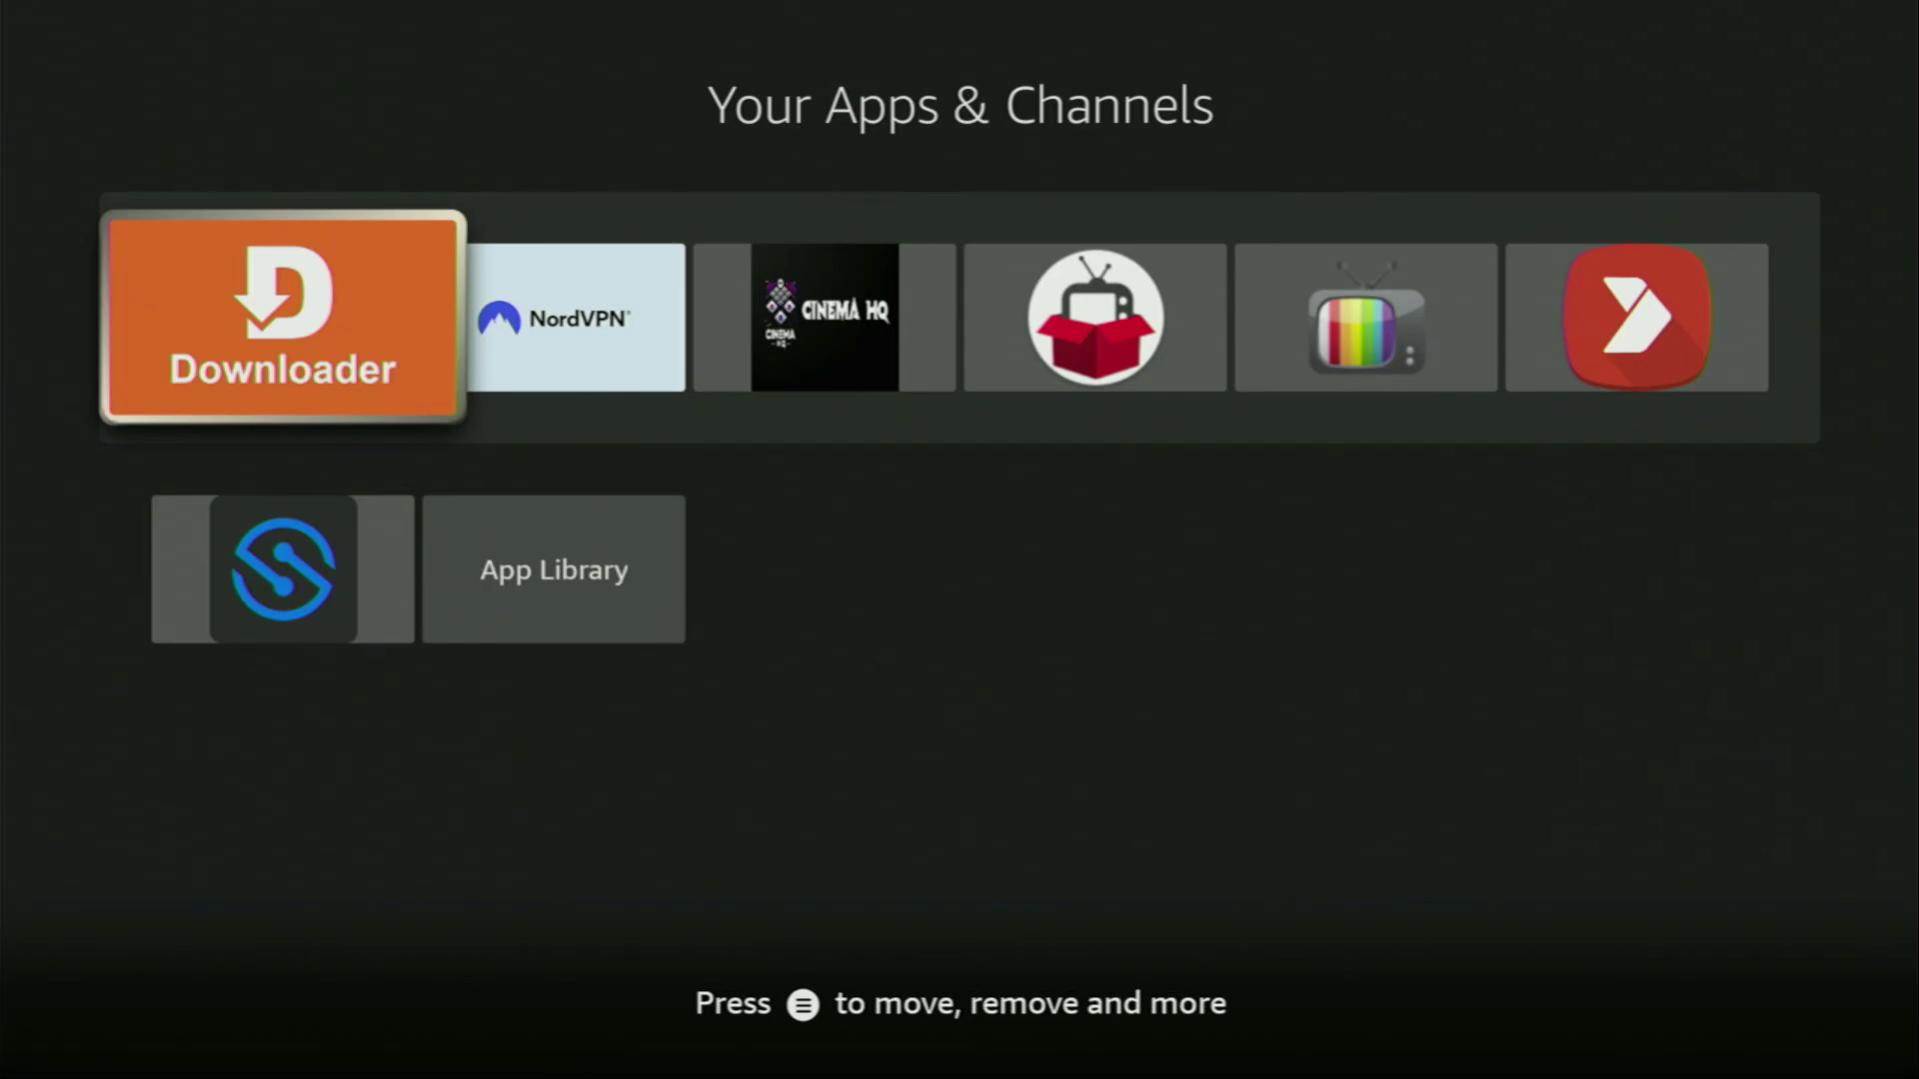
- Leave Your Apps & Channels and return to the Fire TV home screen
{"action": "key", "text": "Home"}
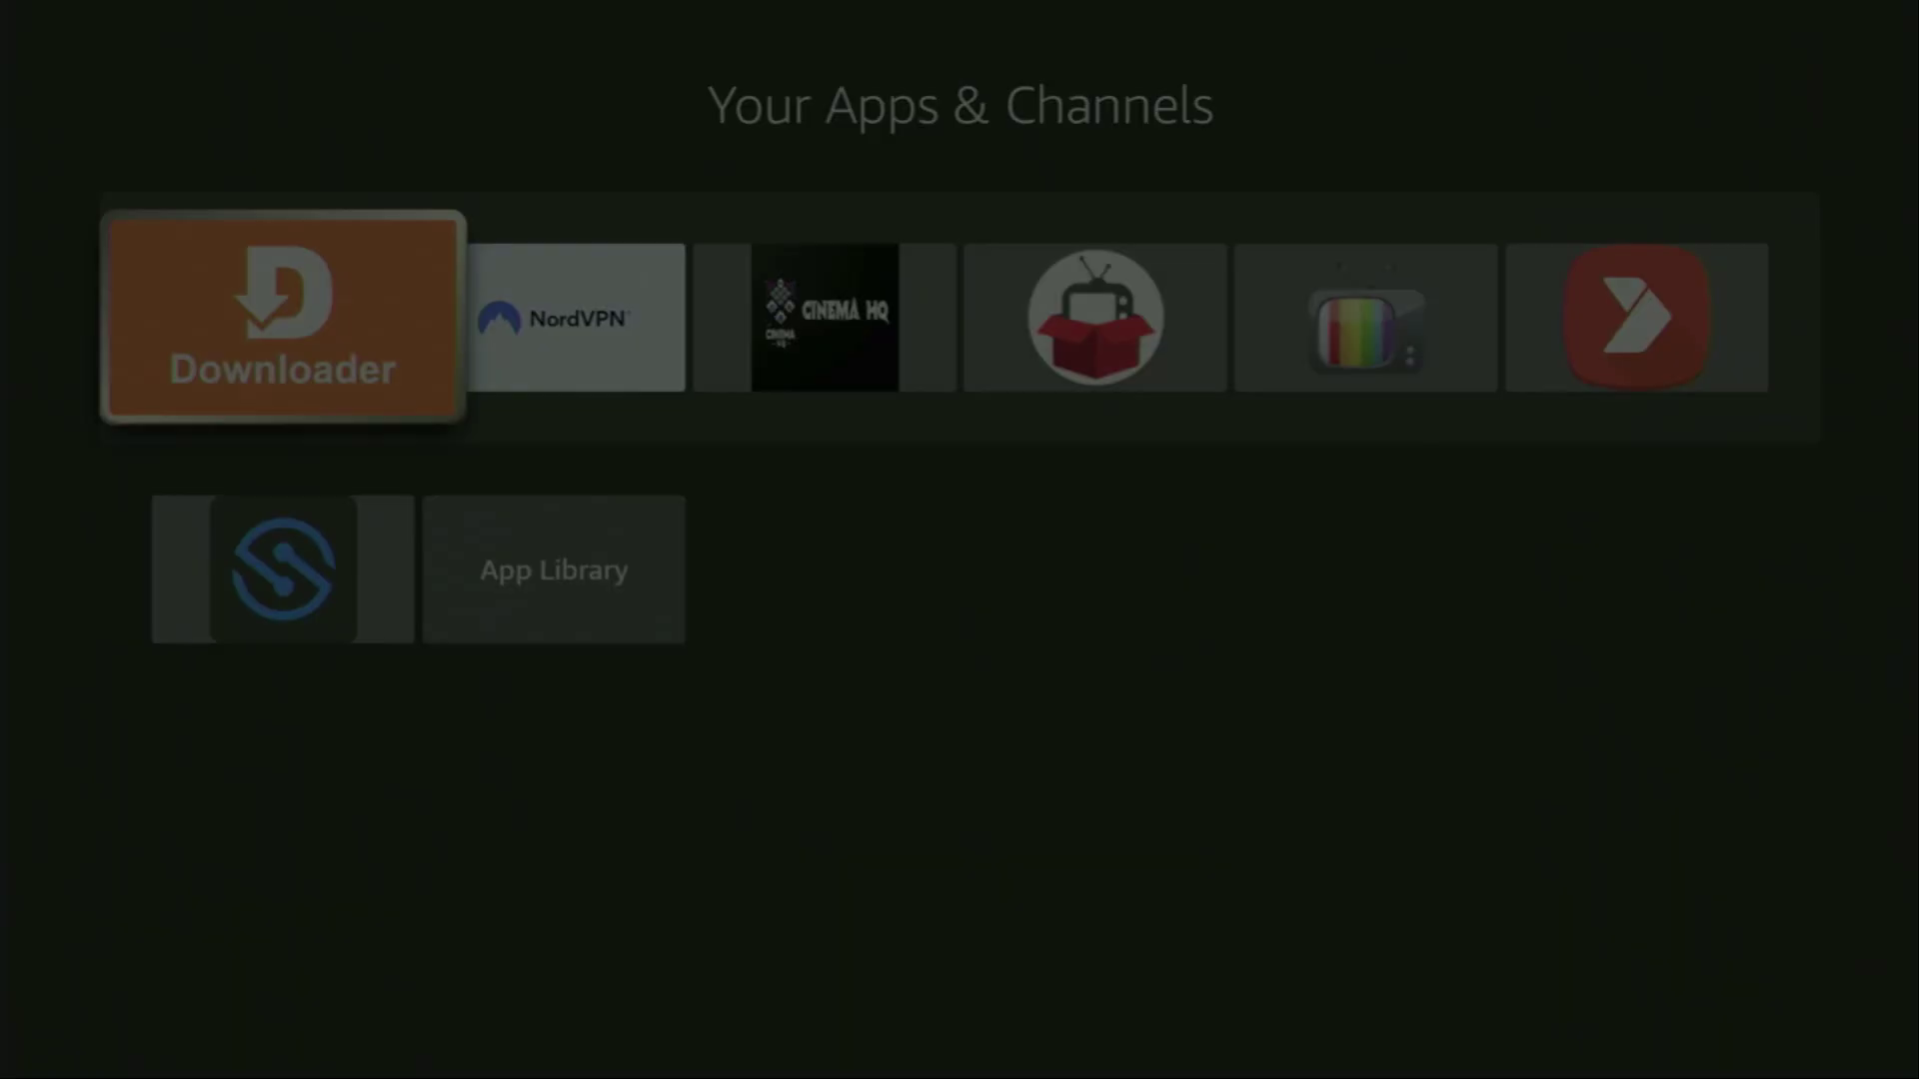
- Search for 'downloader' and browse the results past VLC and IPTV Player Pro to MX Player
{"action": "key", "text": "Left"}
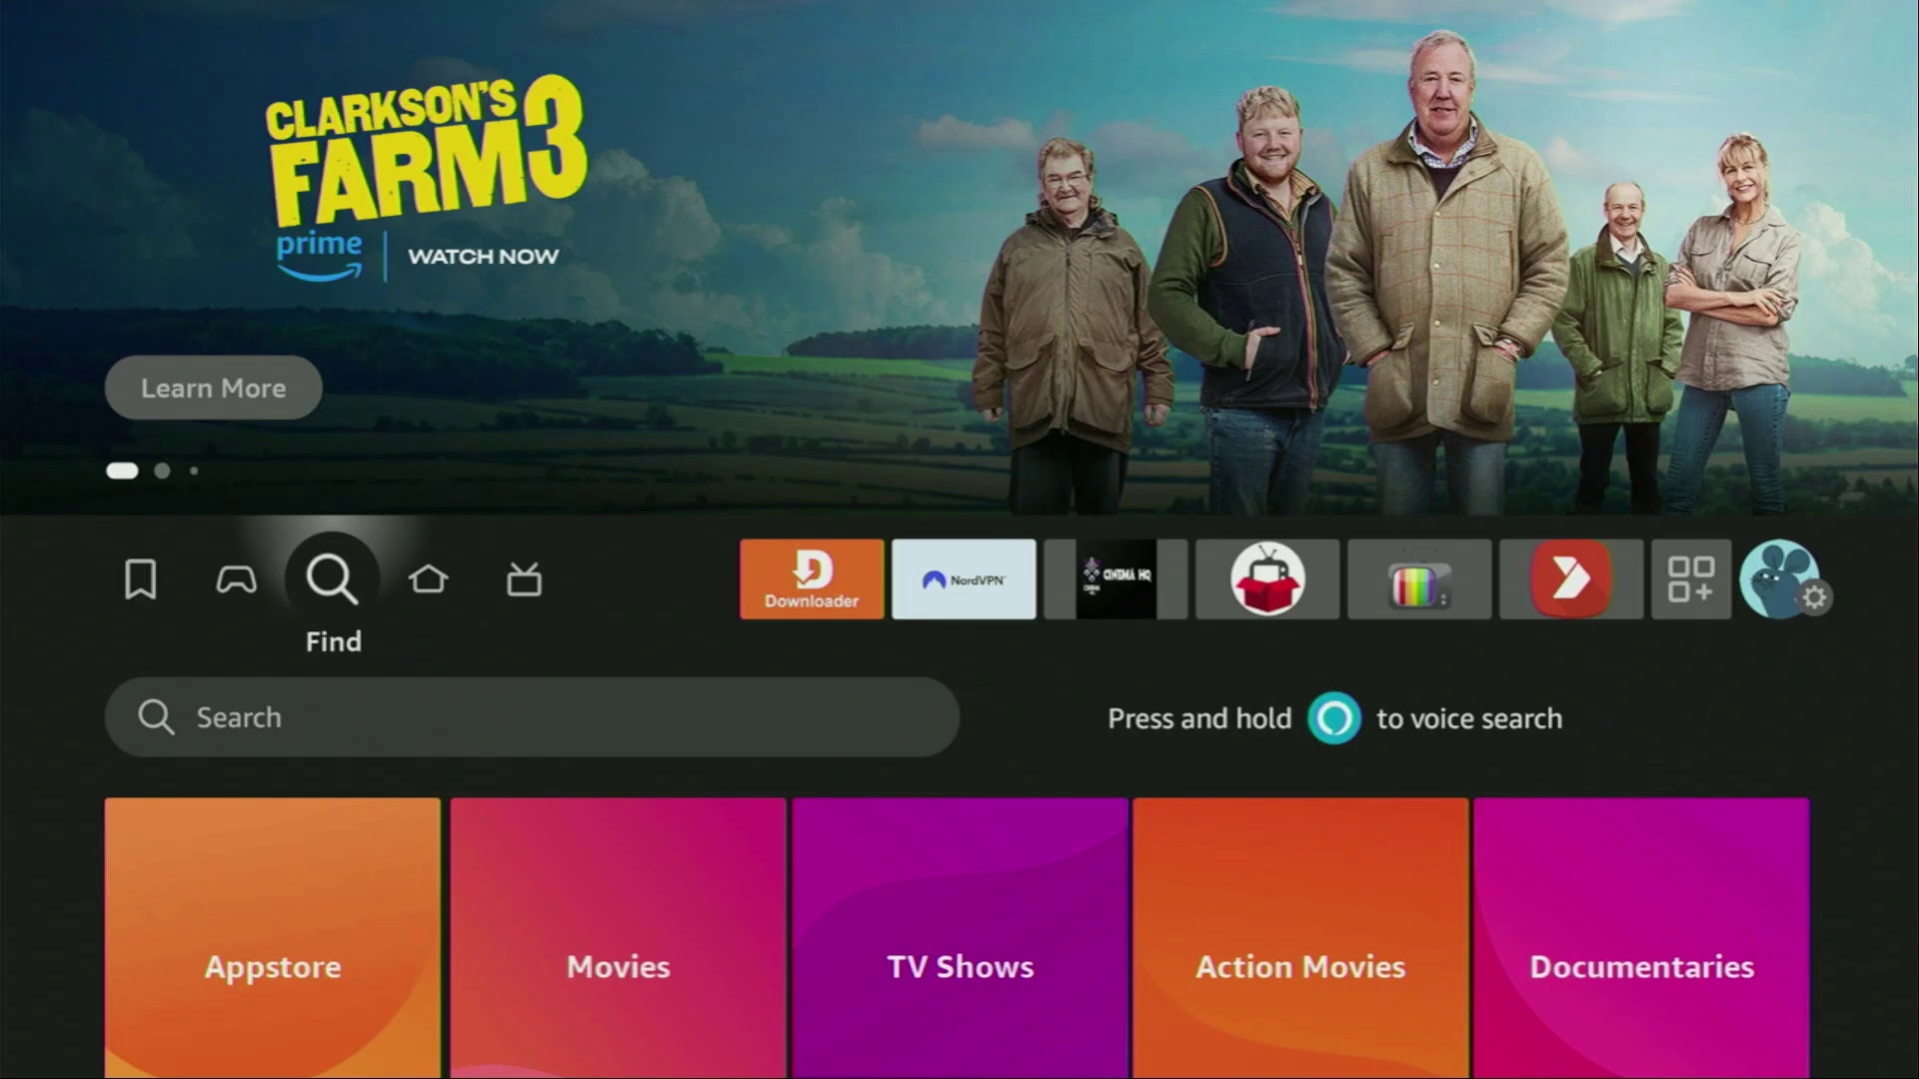
{"action": "key", "text": "Down"}
{"action": "key", "text": "Return"}
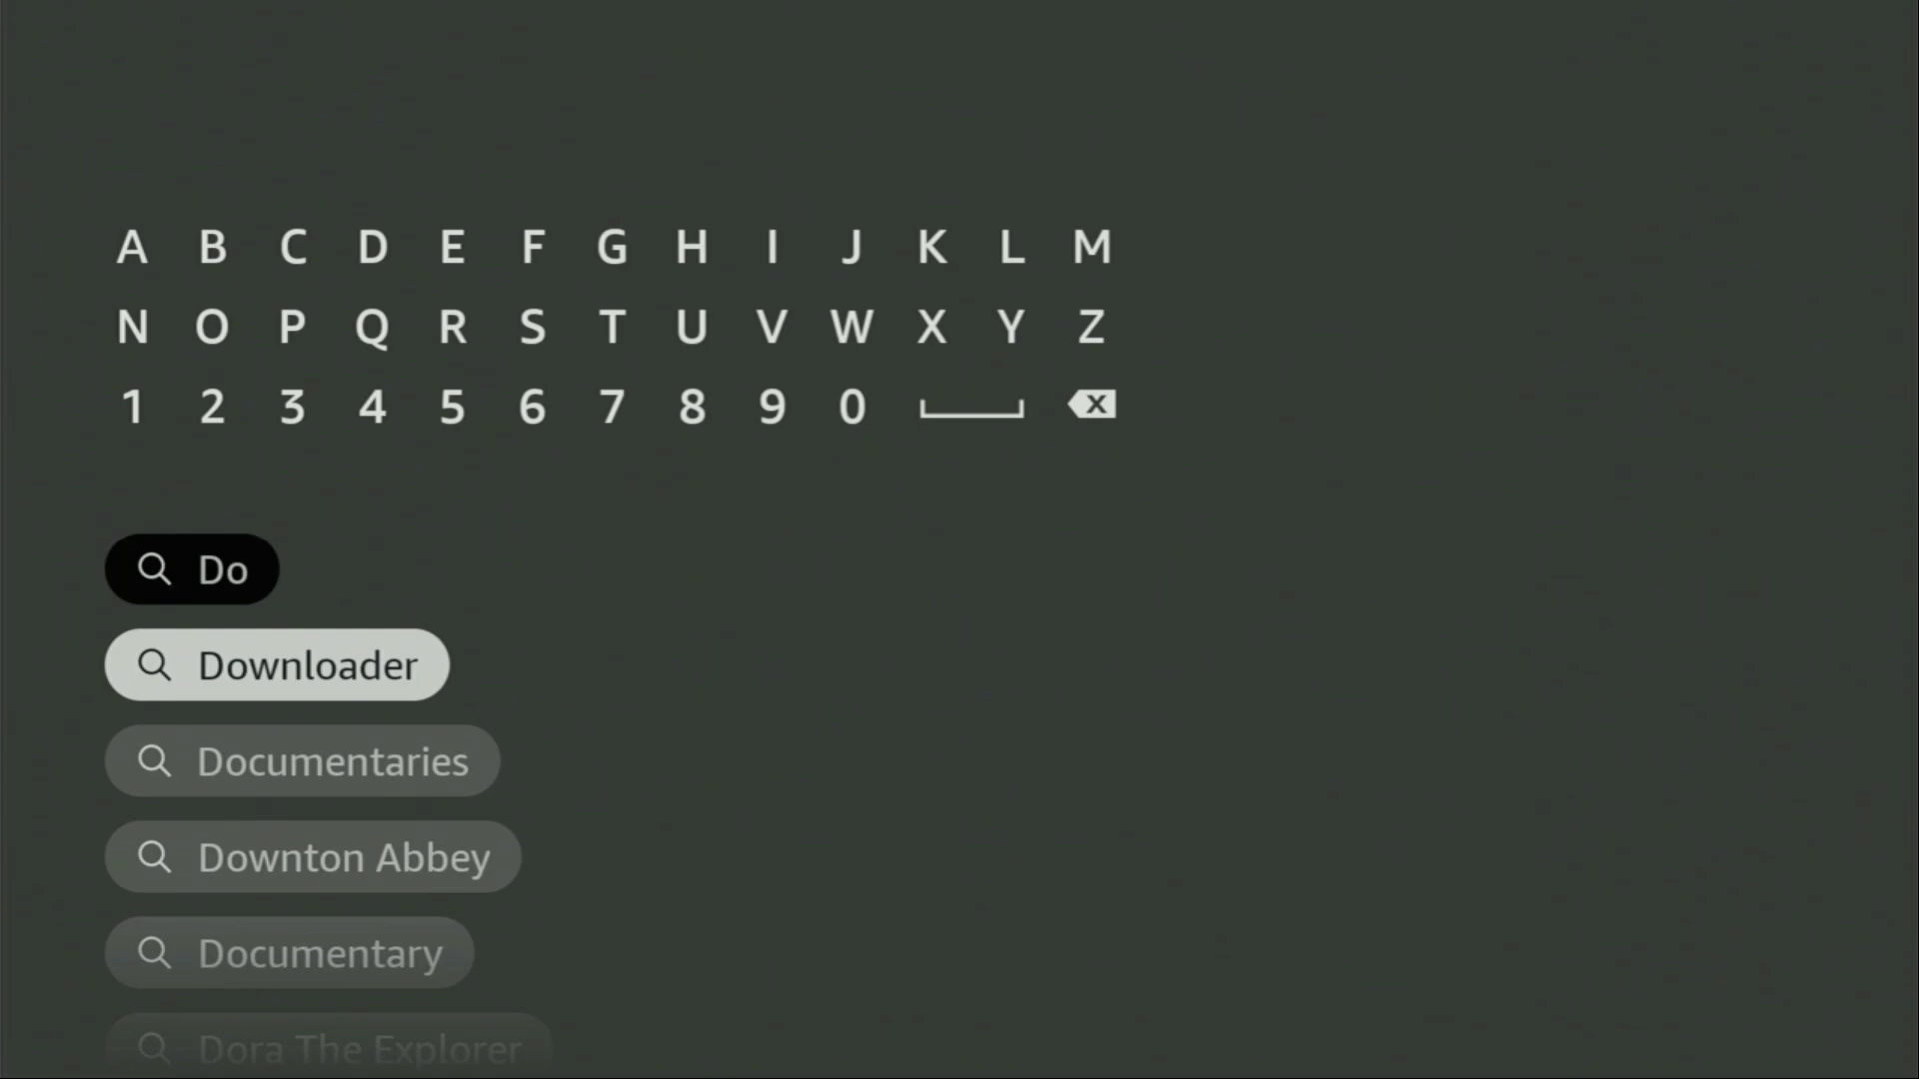
{"action": "key", "text": "Return"}
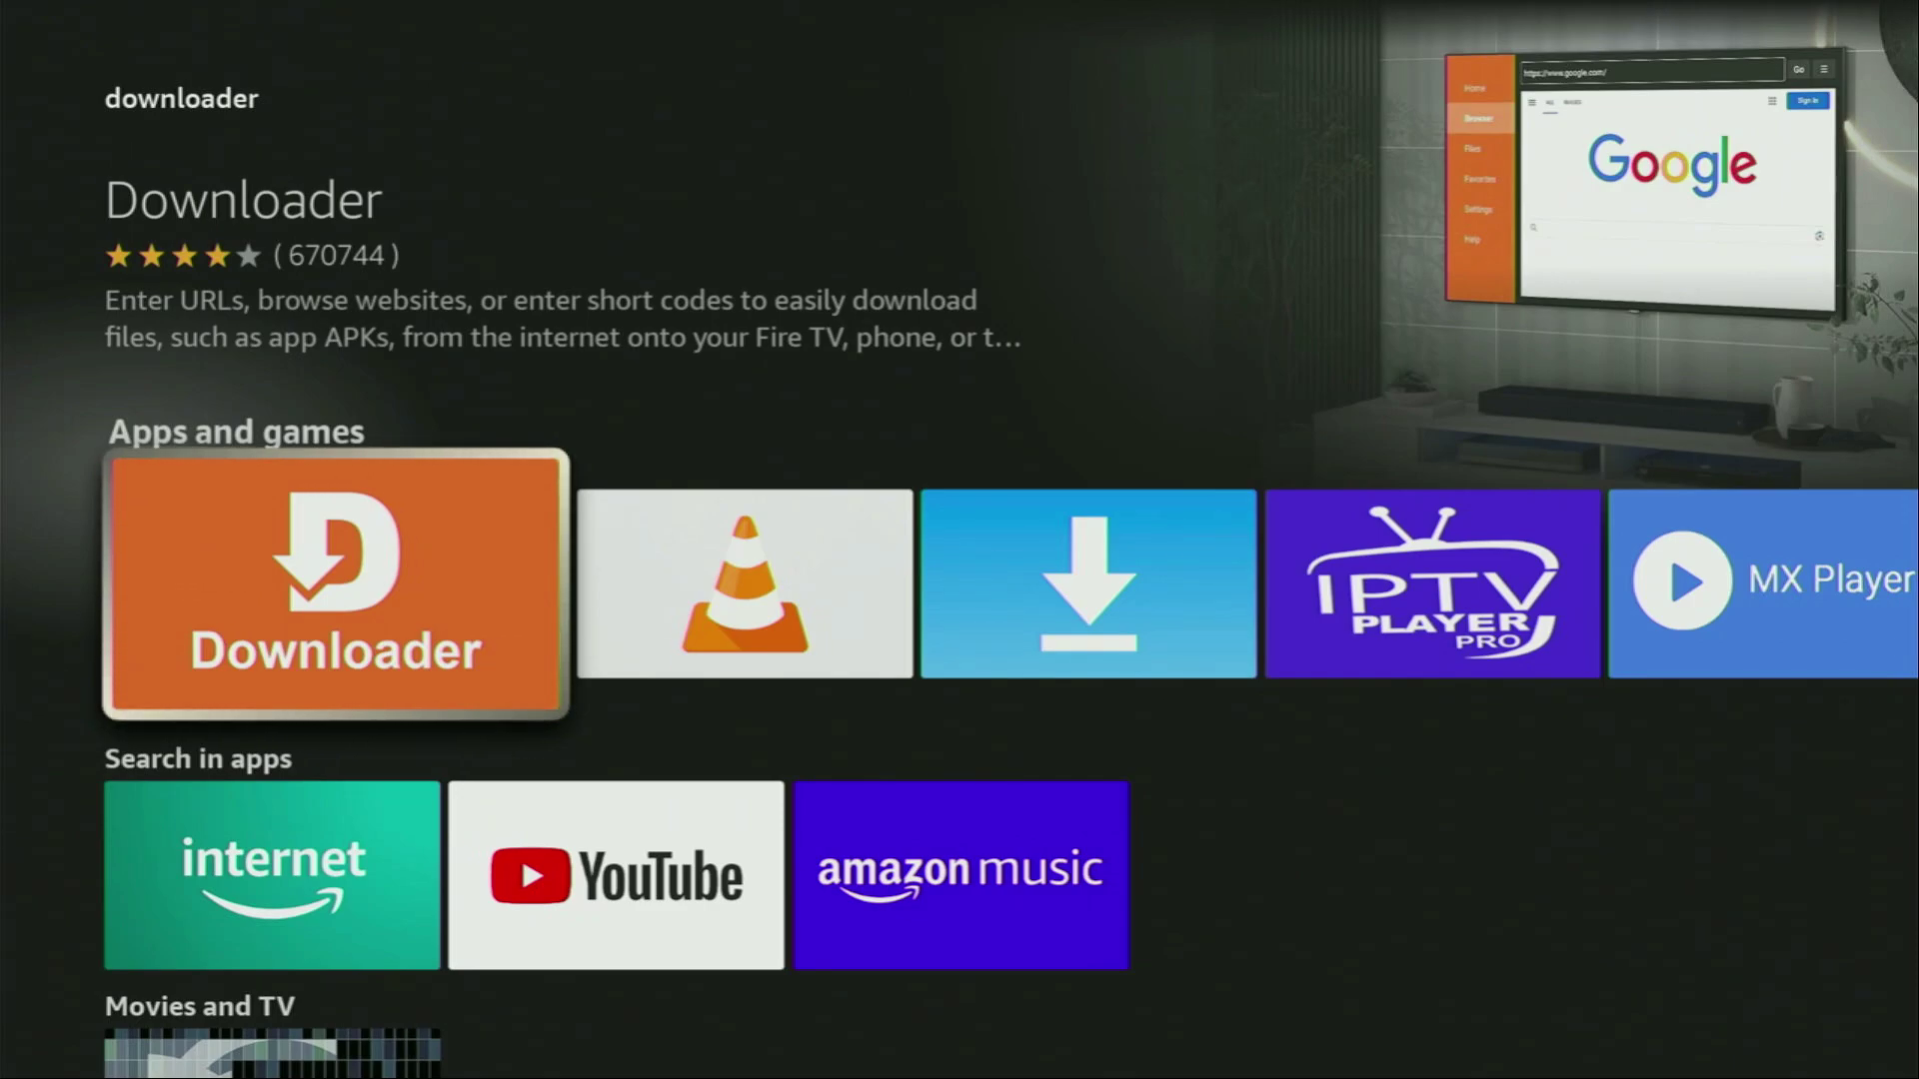
{"action": "key", "text": "Right"}
{"action": "key", "text": "Right"}
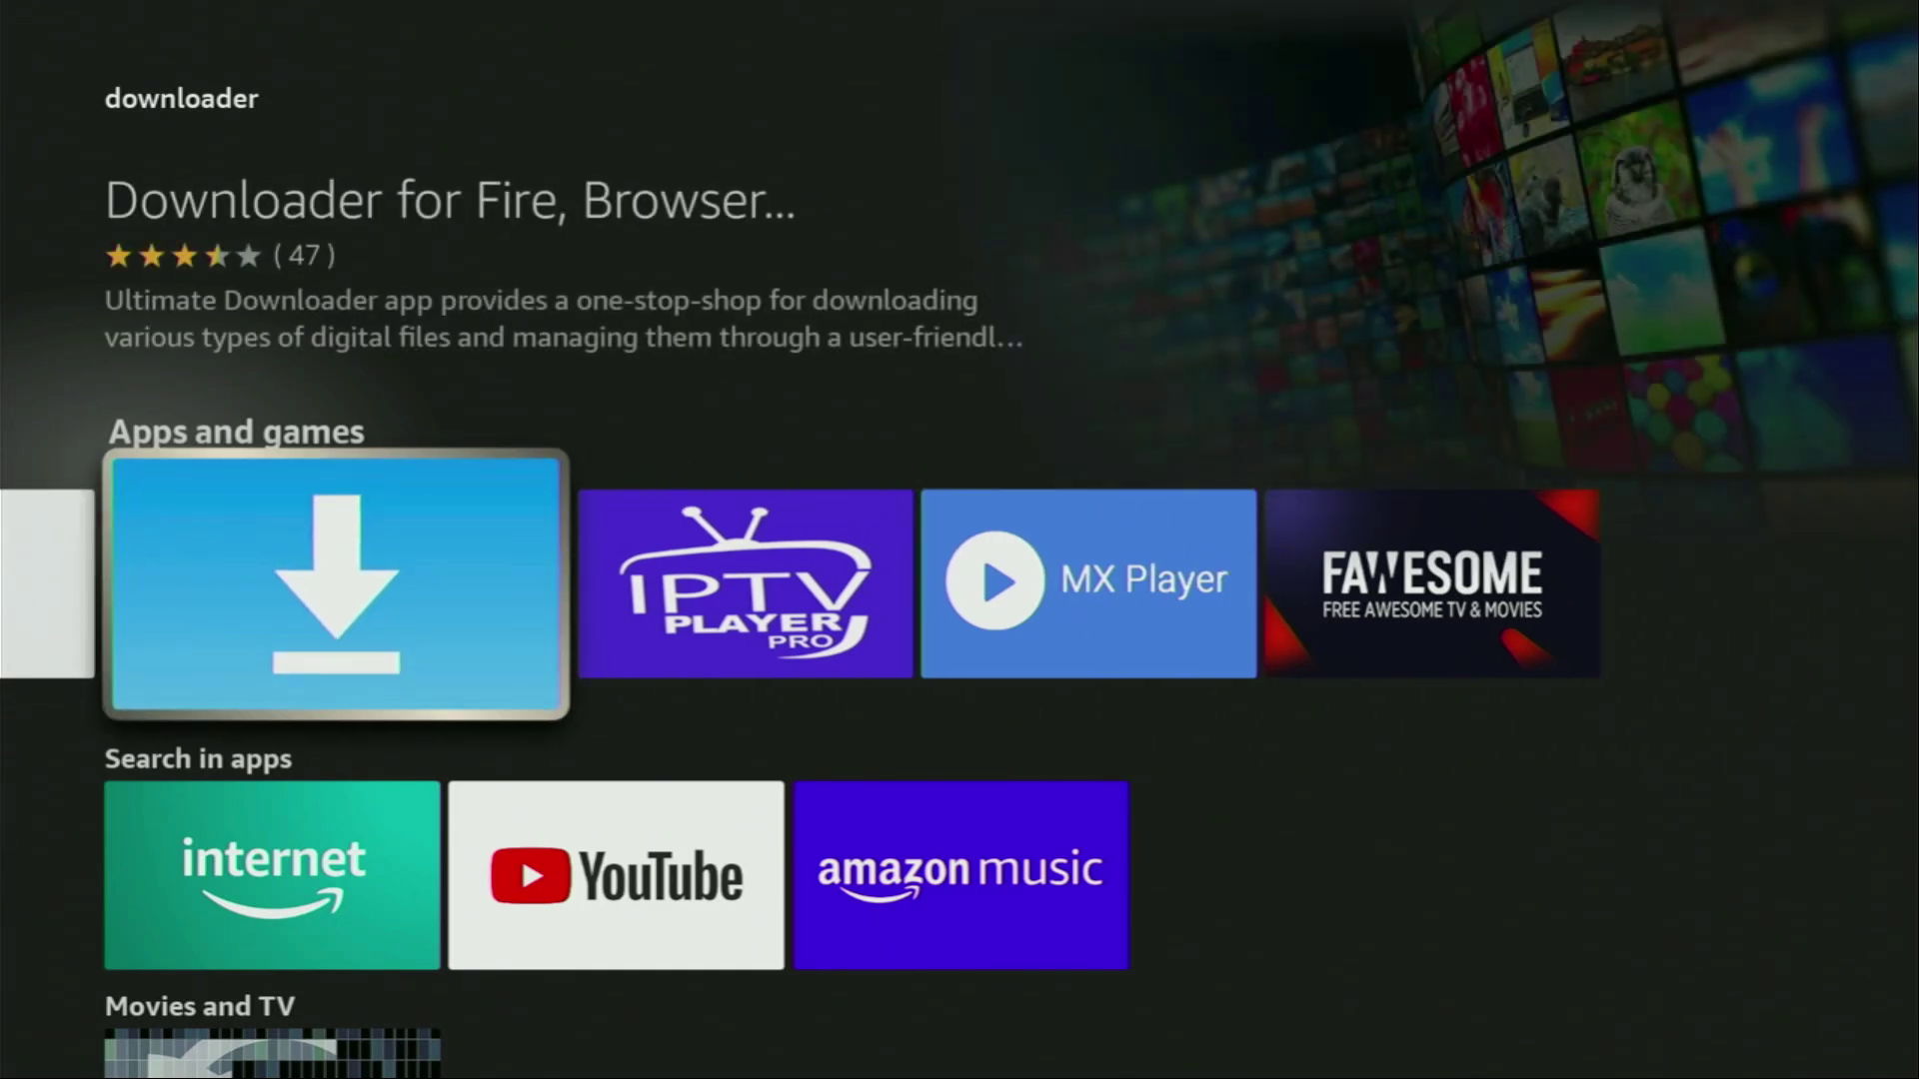
{"action": "key", "text": "Right"}
{"action": "key", "text": "Right"}
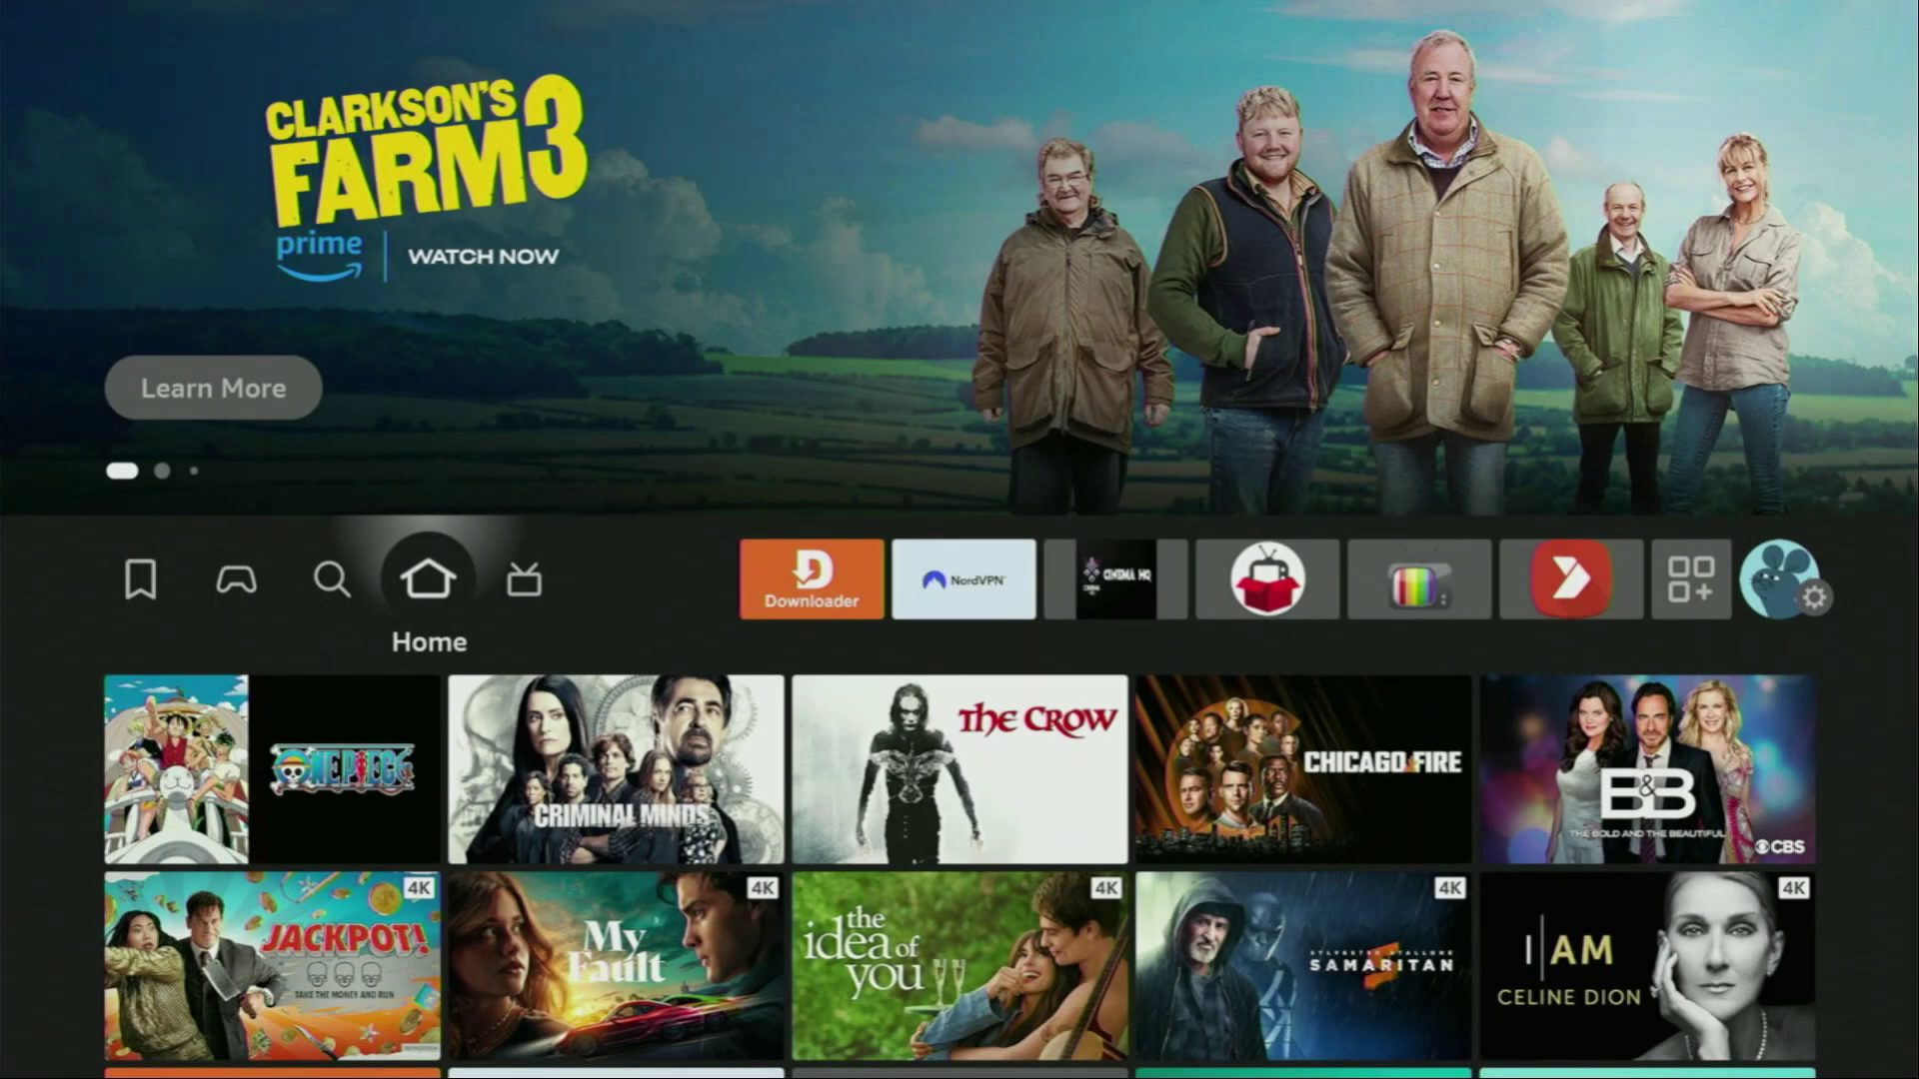
- Go to the Settings grid and open My Fire TV
{"action": "key", "text": "Right"}
{"action": "key", "text": "Right"}
{"action": "key", "text": "Right"}
{"action": "key", "text": "Right"}
{"action": "key", "text": "Right"}
{"action": "key", "text": "Right"}
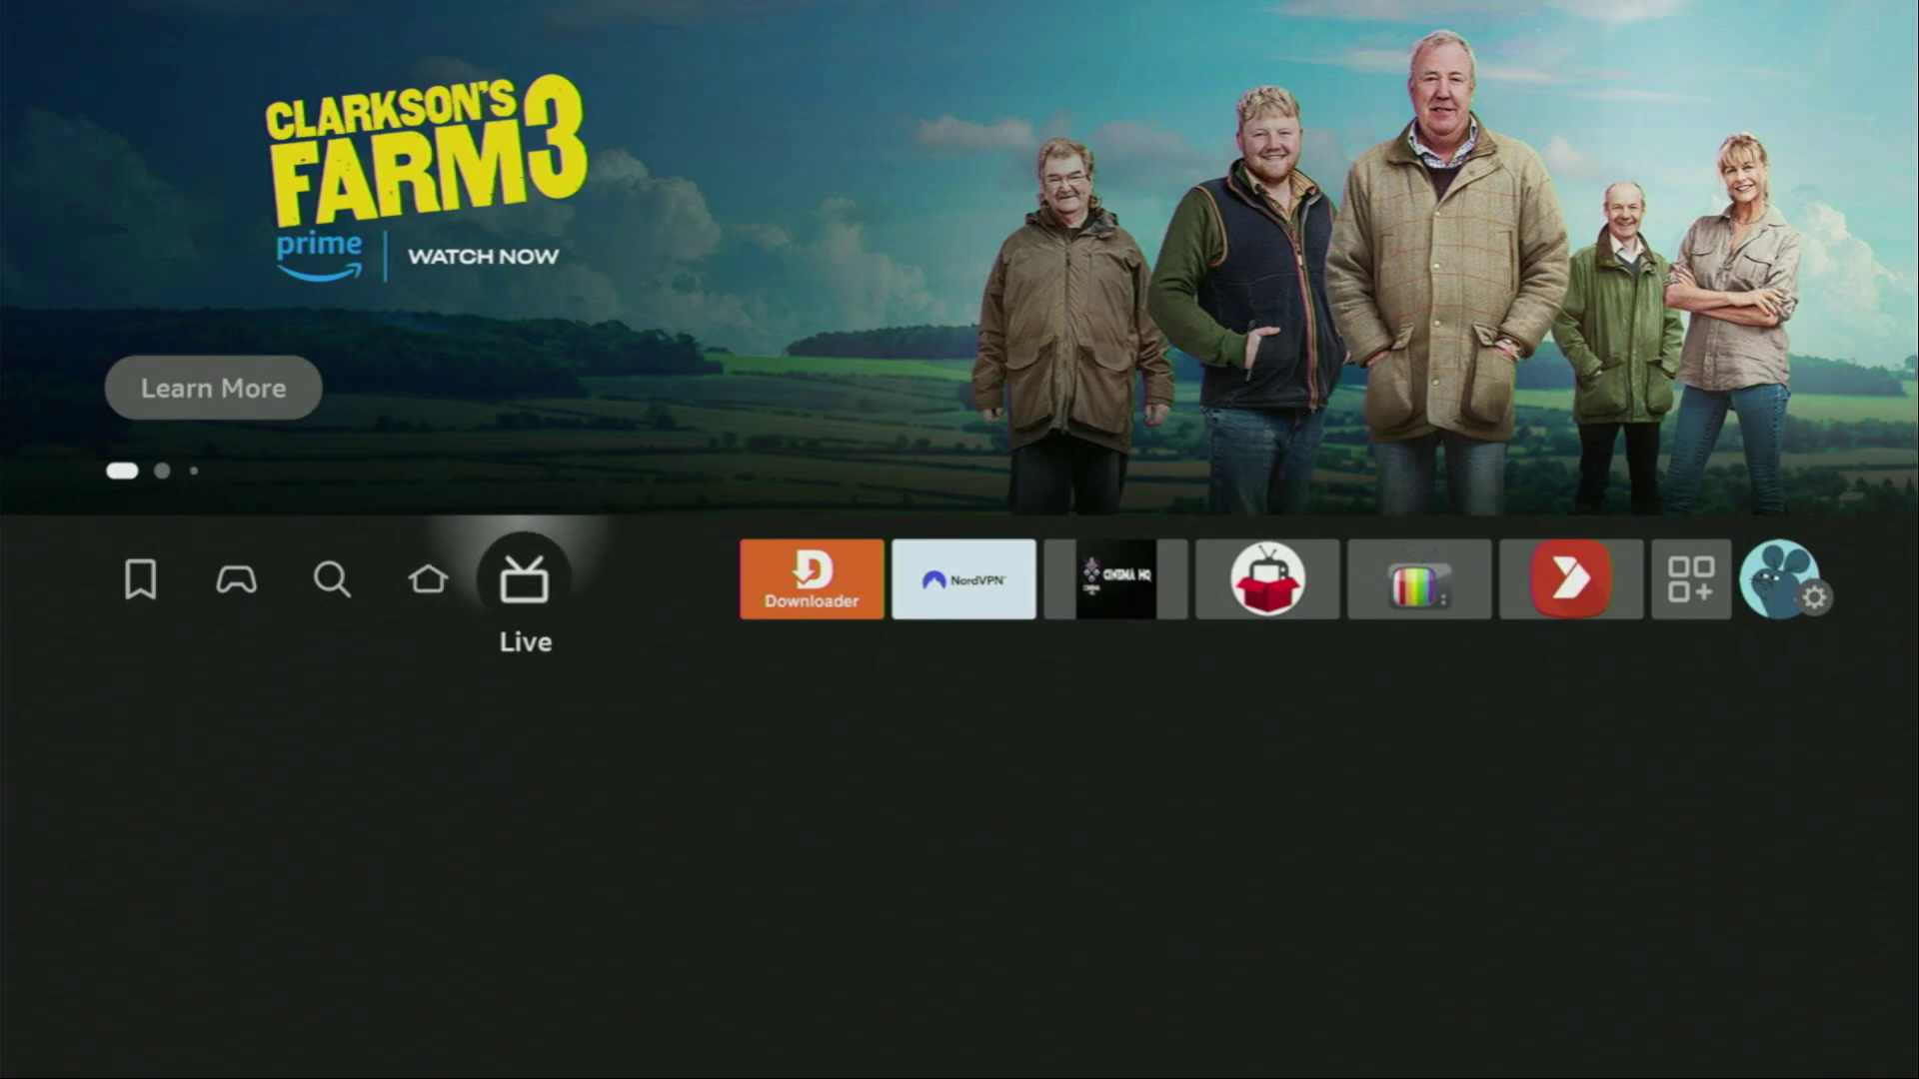
{"action": "key", "text": "Right"}
{"action": "key", "text": "Right"}
{"action": "key", "text": "Right"}
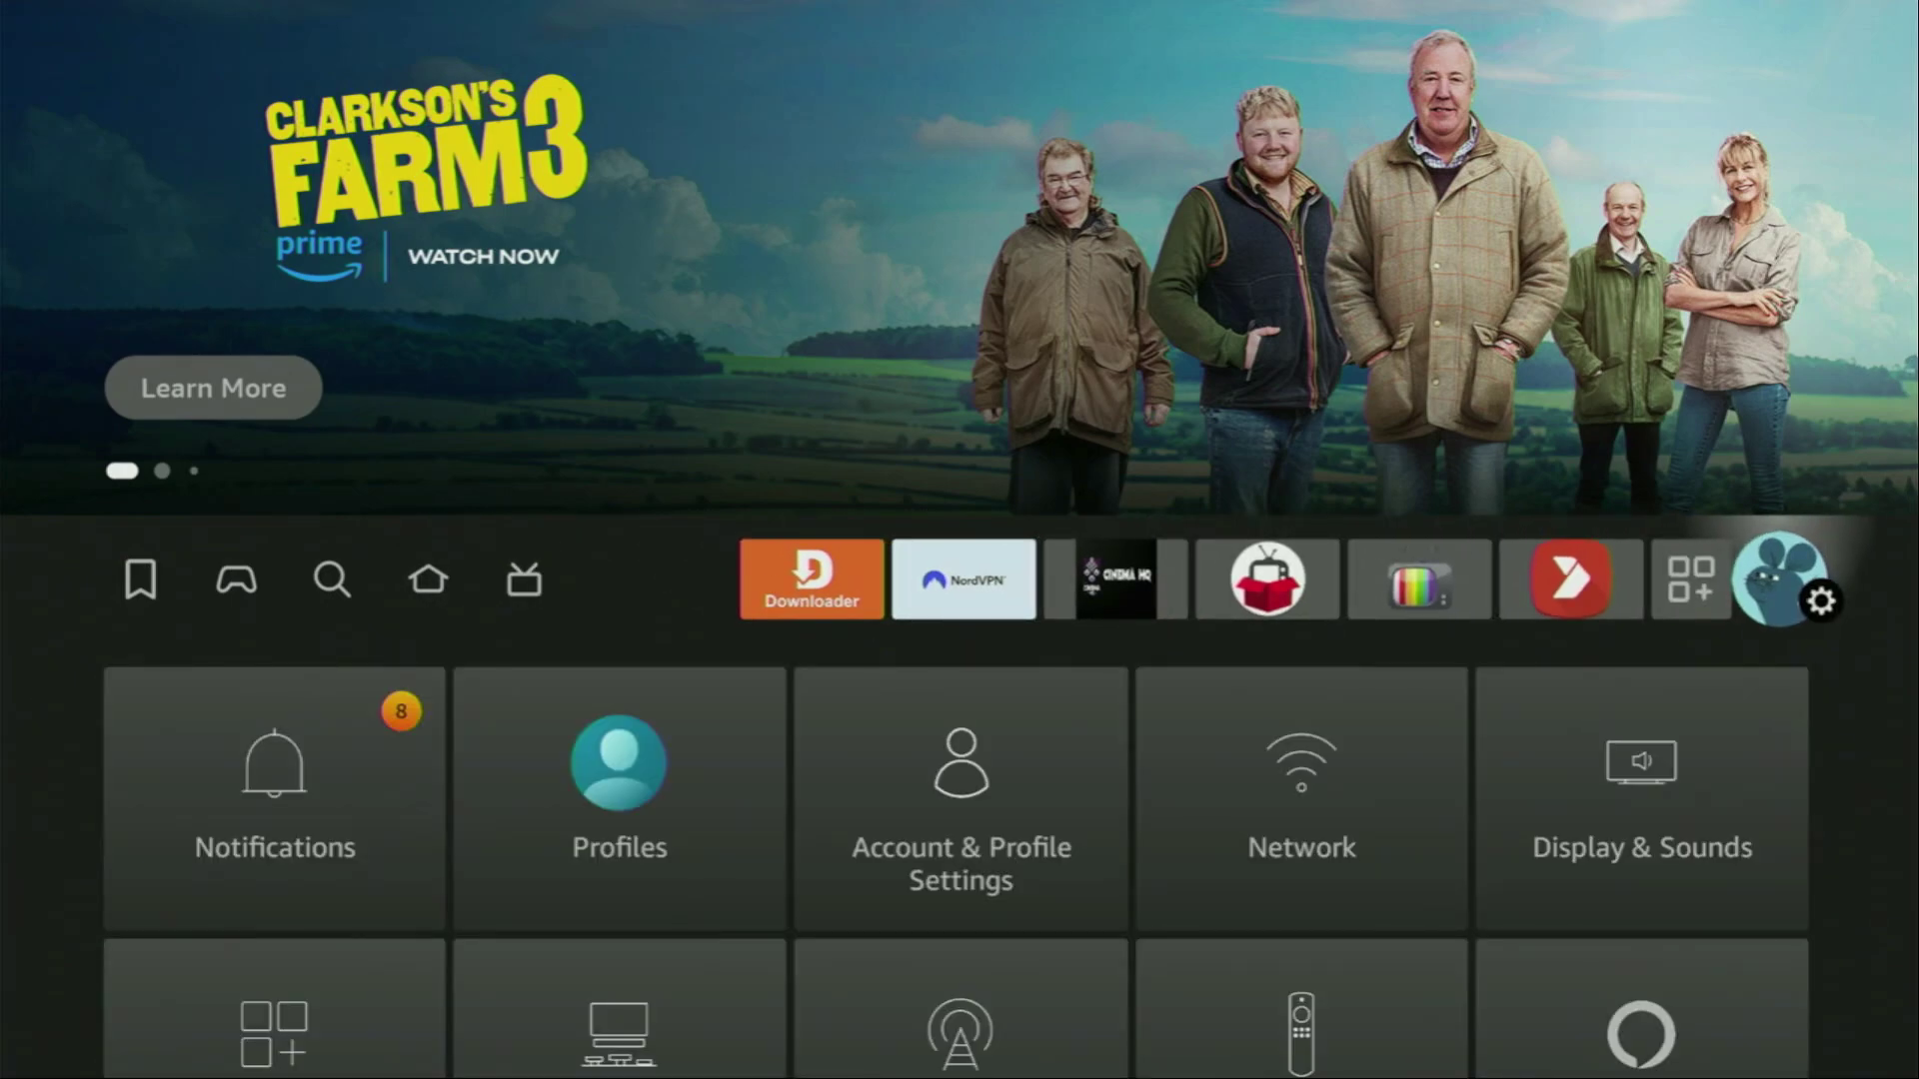
{"action": "key", "text": "Down"}
{"action": "key", "text": "Down"}
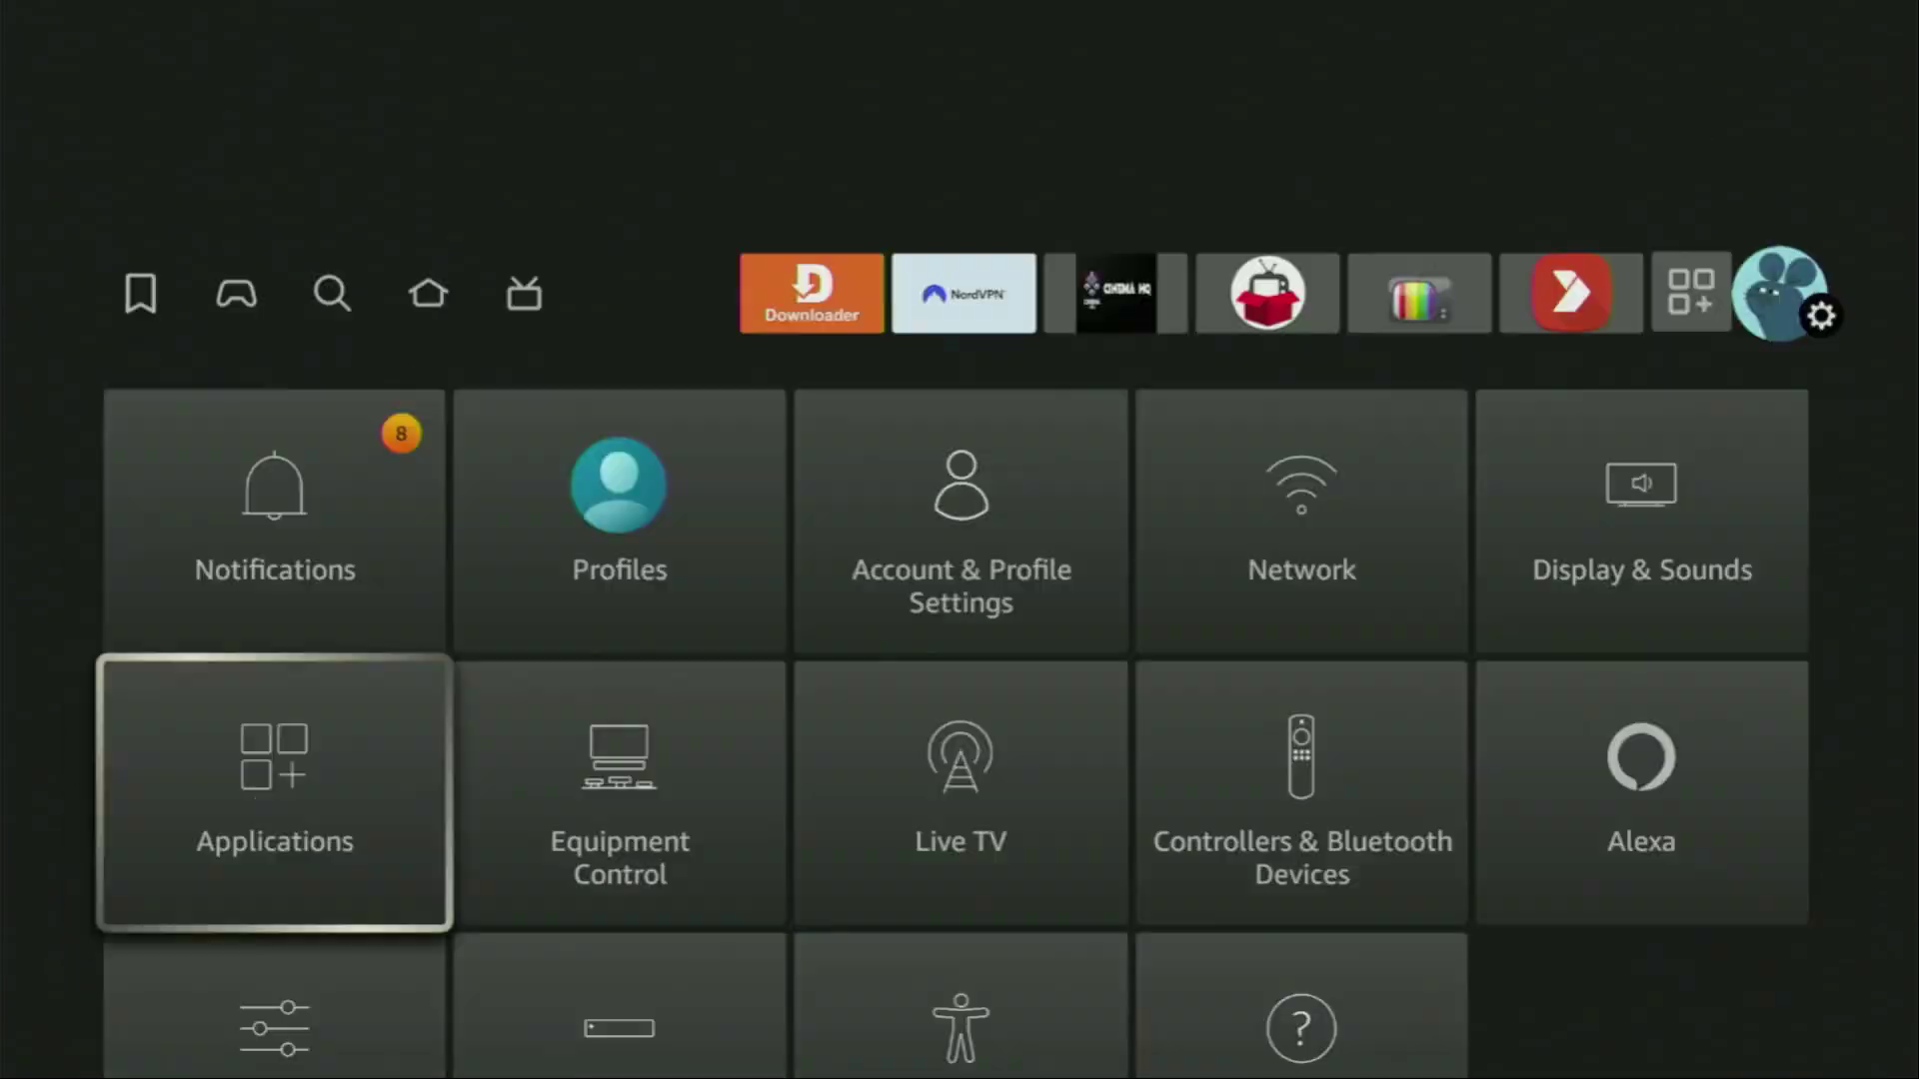
{"action": "key", "text": "Down"}
{"action": "key", "text": "Right"}
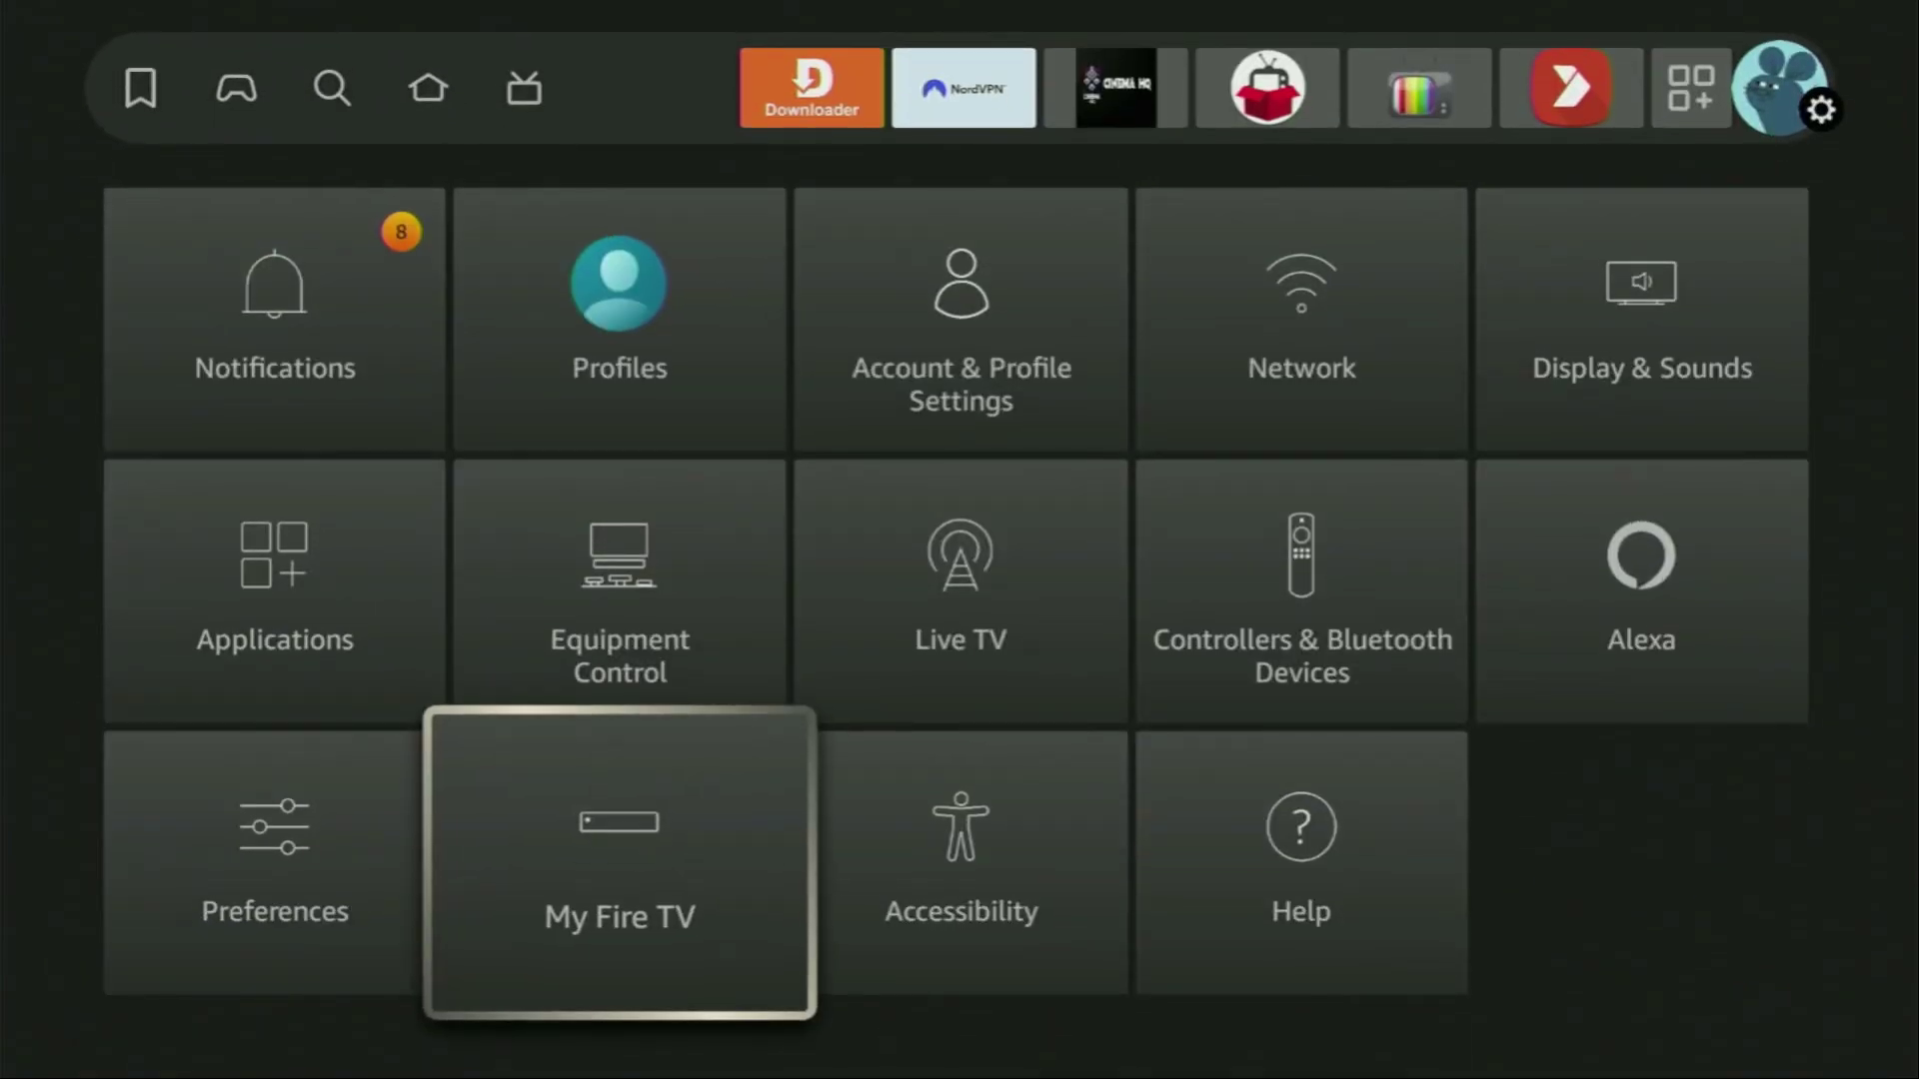
{"action": "key", "text": "Return"}
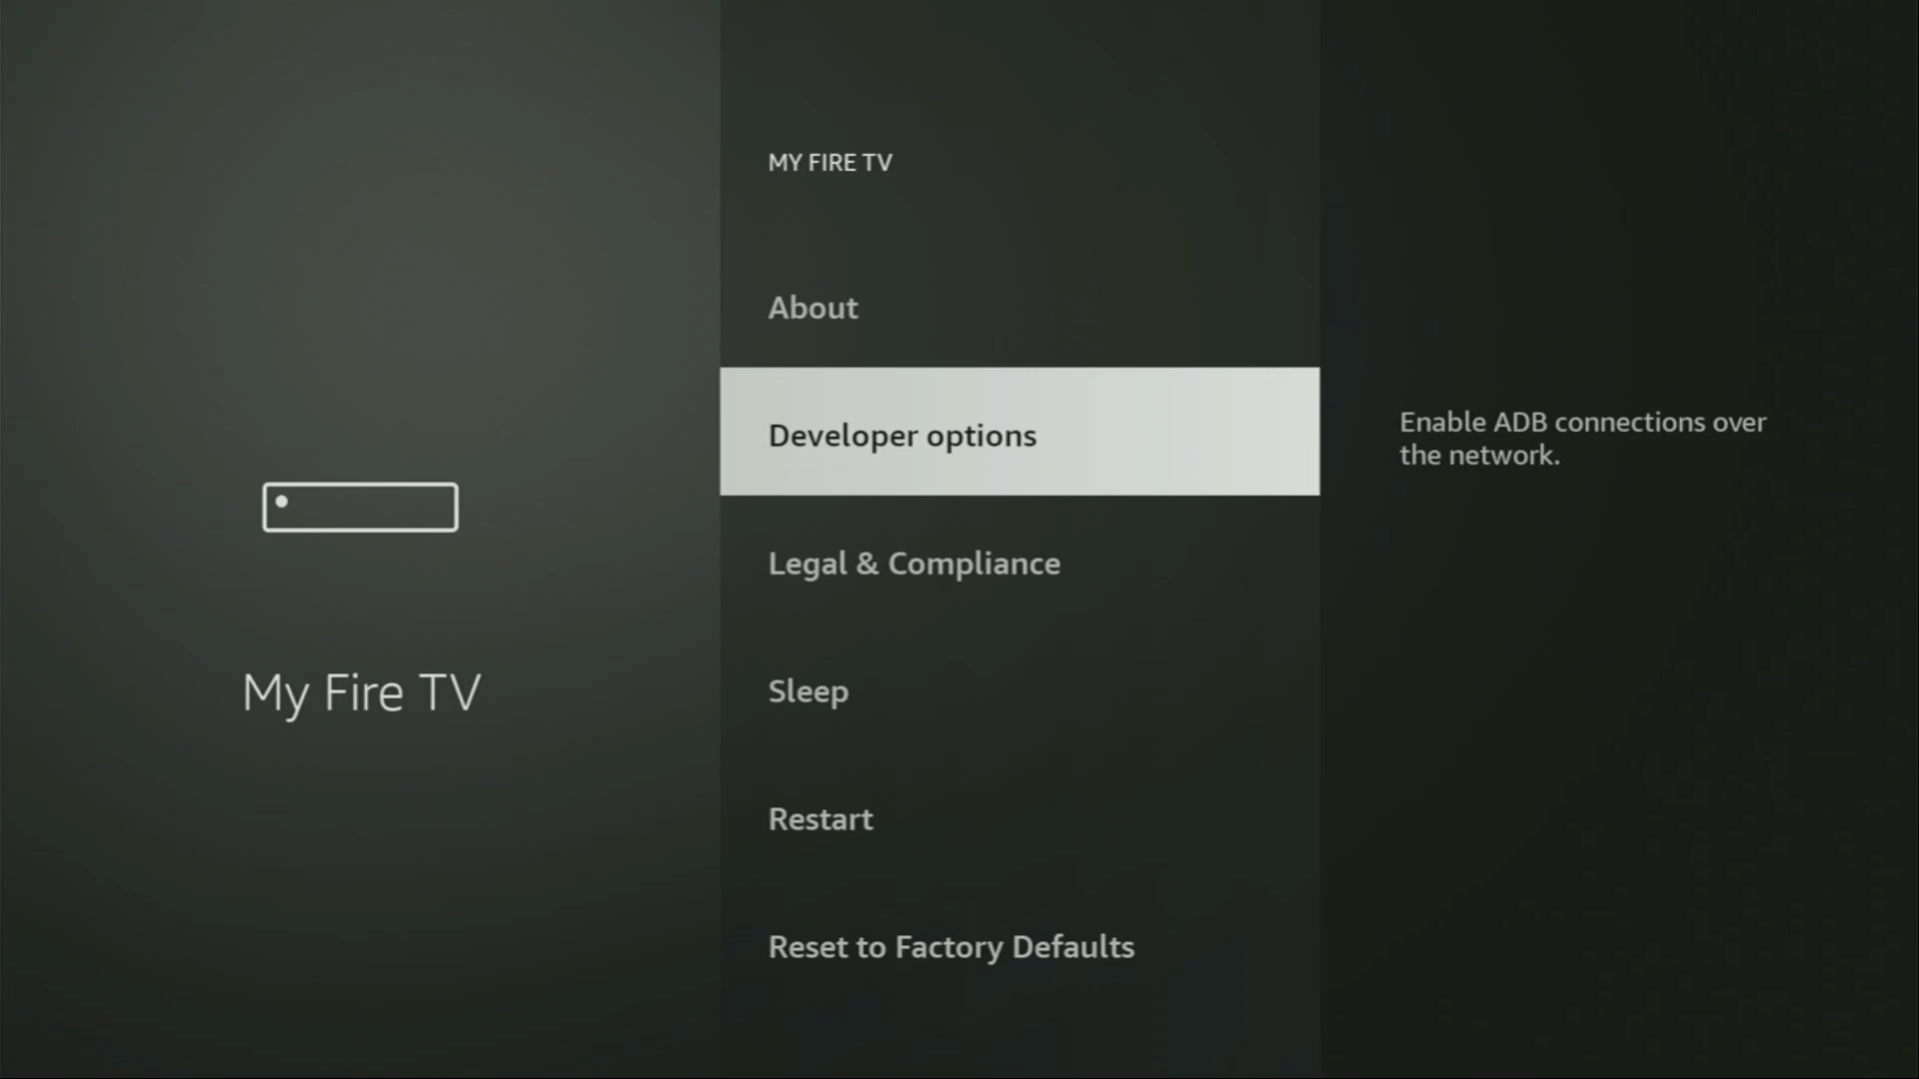
{"action": "key", "text": "Down"}
{"action": "key", "text": "Down"}
{"action": "key", "text": "Down"}
{"action": "key", "text": "Down"}
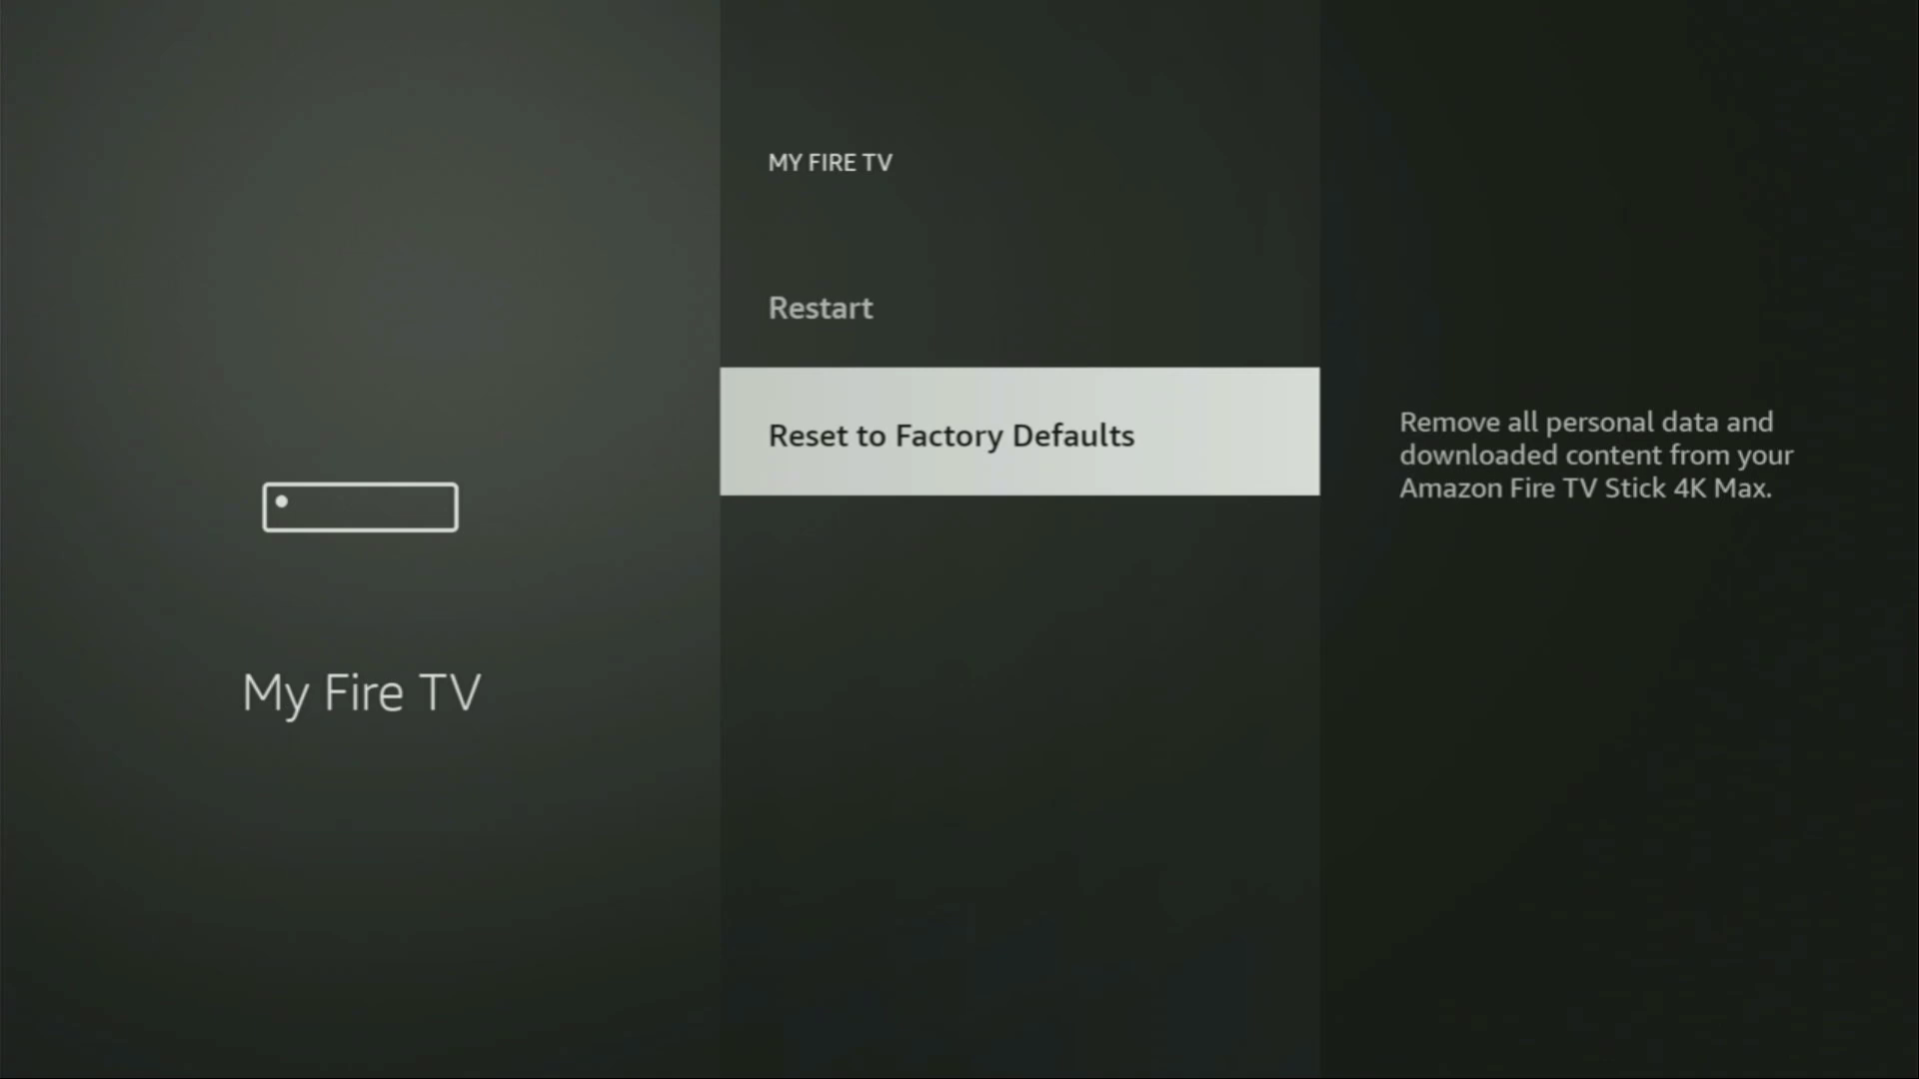
{"action": "key", "text": "Up"}
{"action": "key", "text": "Up"}
{"action": "key", "text": "Up"}
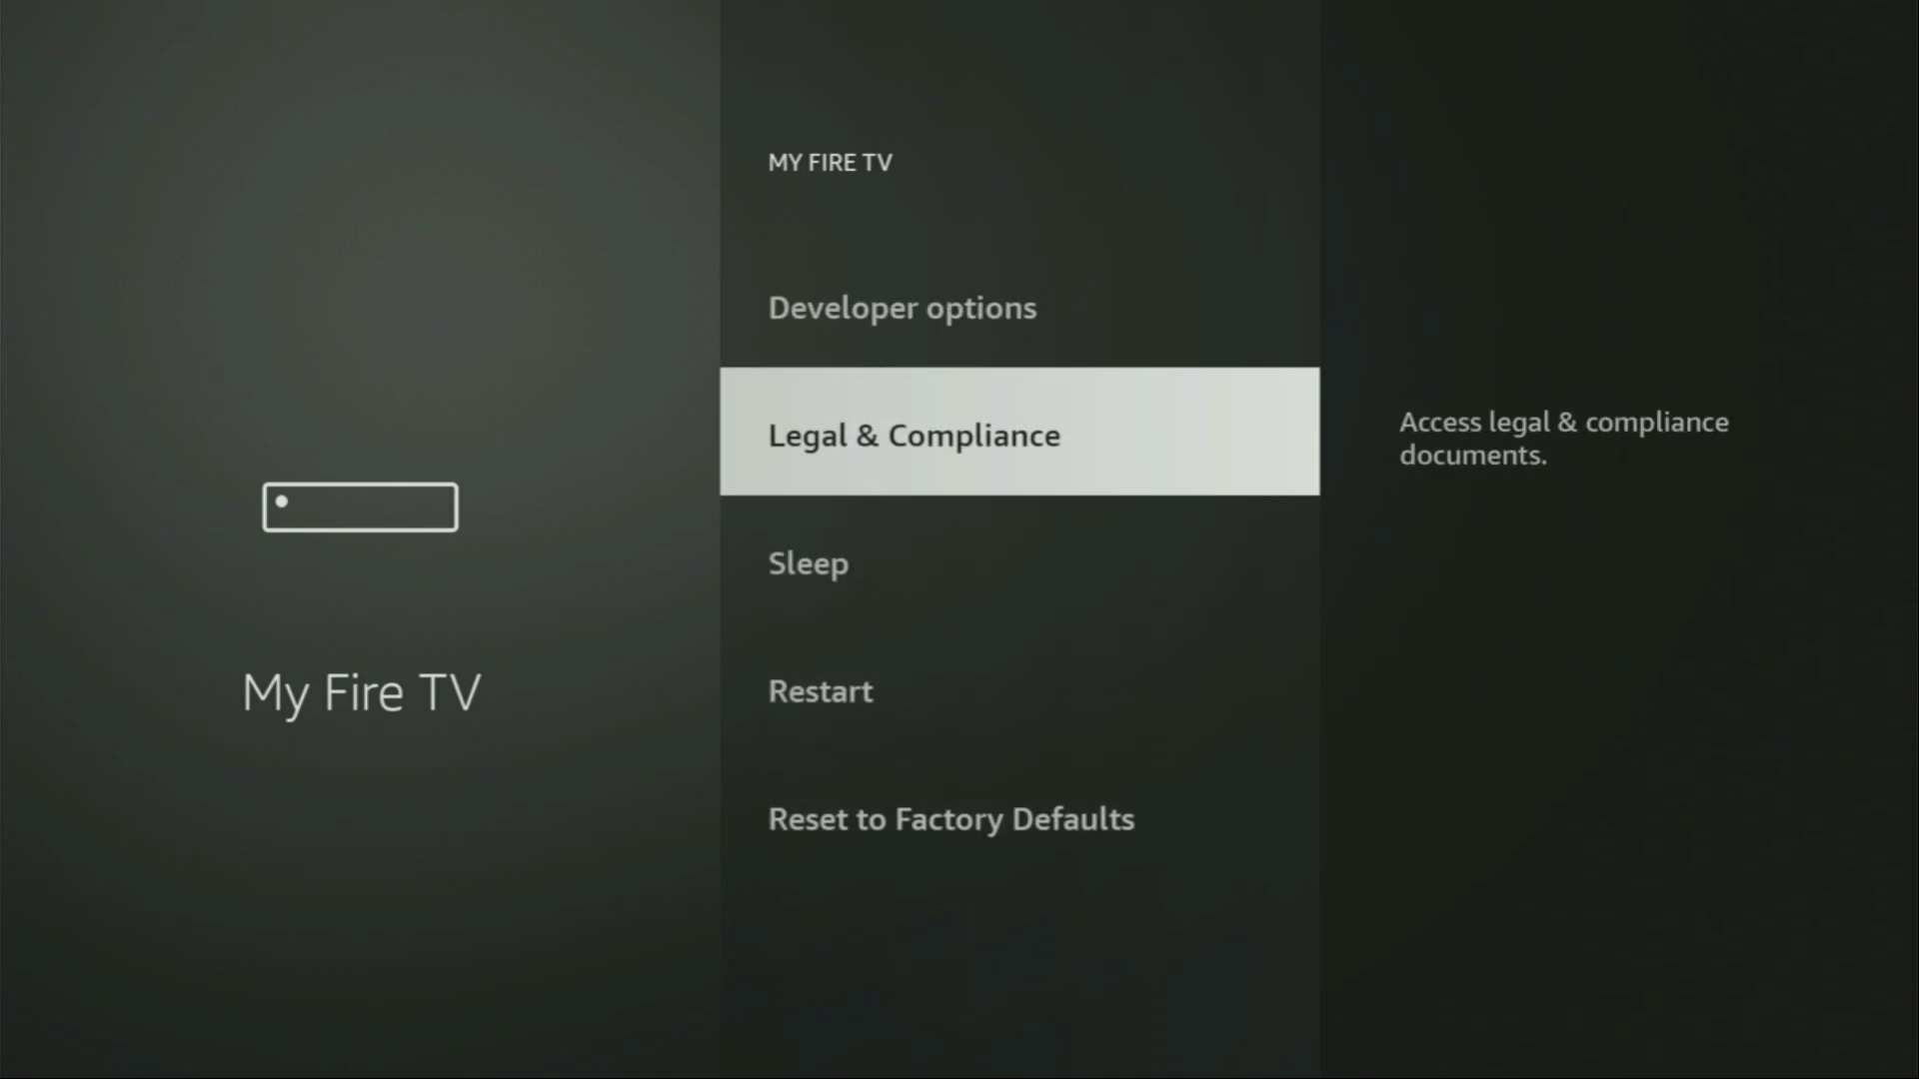
{"action": "key", "text": "Up"}
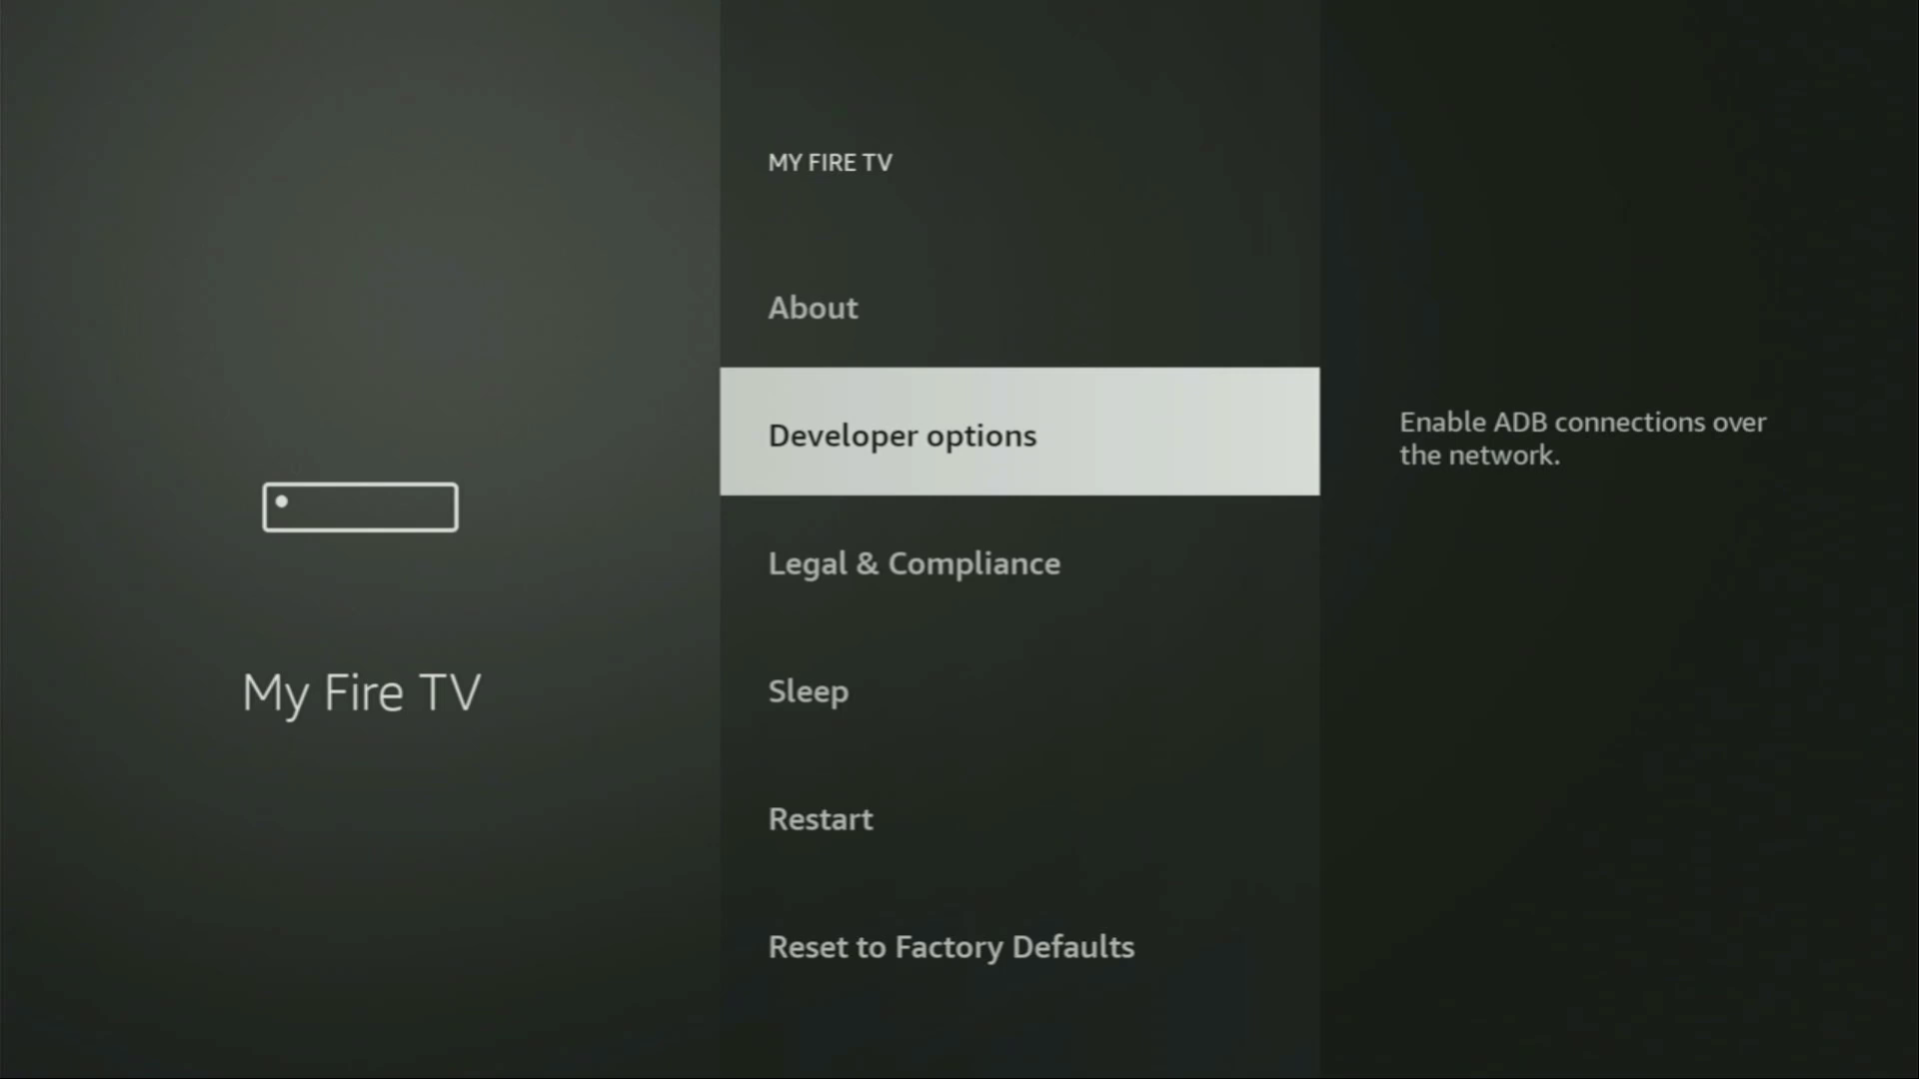
{"action": "key", "text": "Up"}
{"action": "key", "text": "Return"}
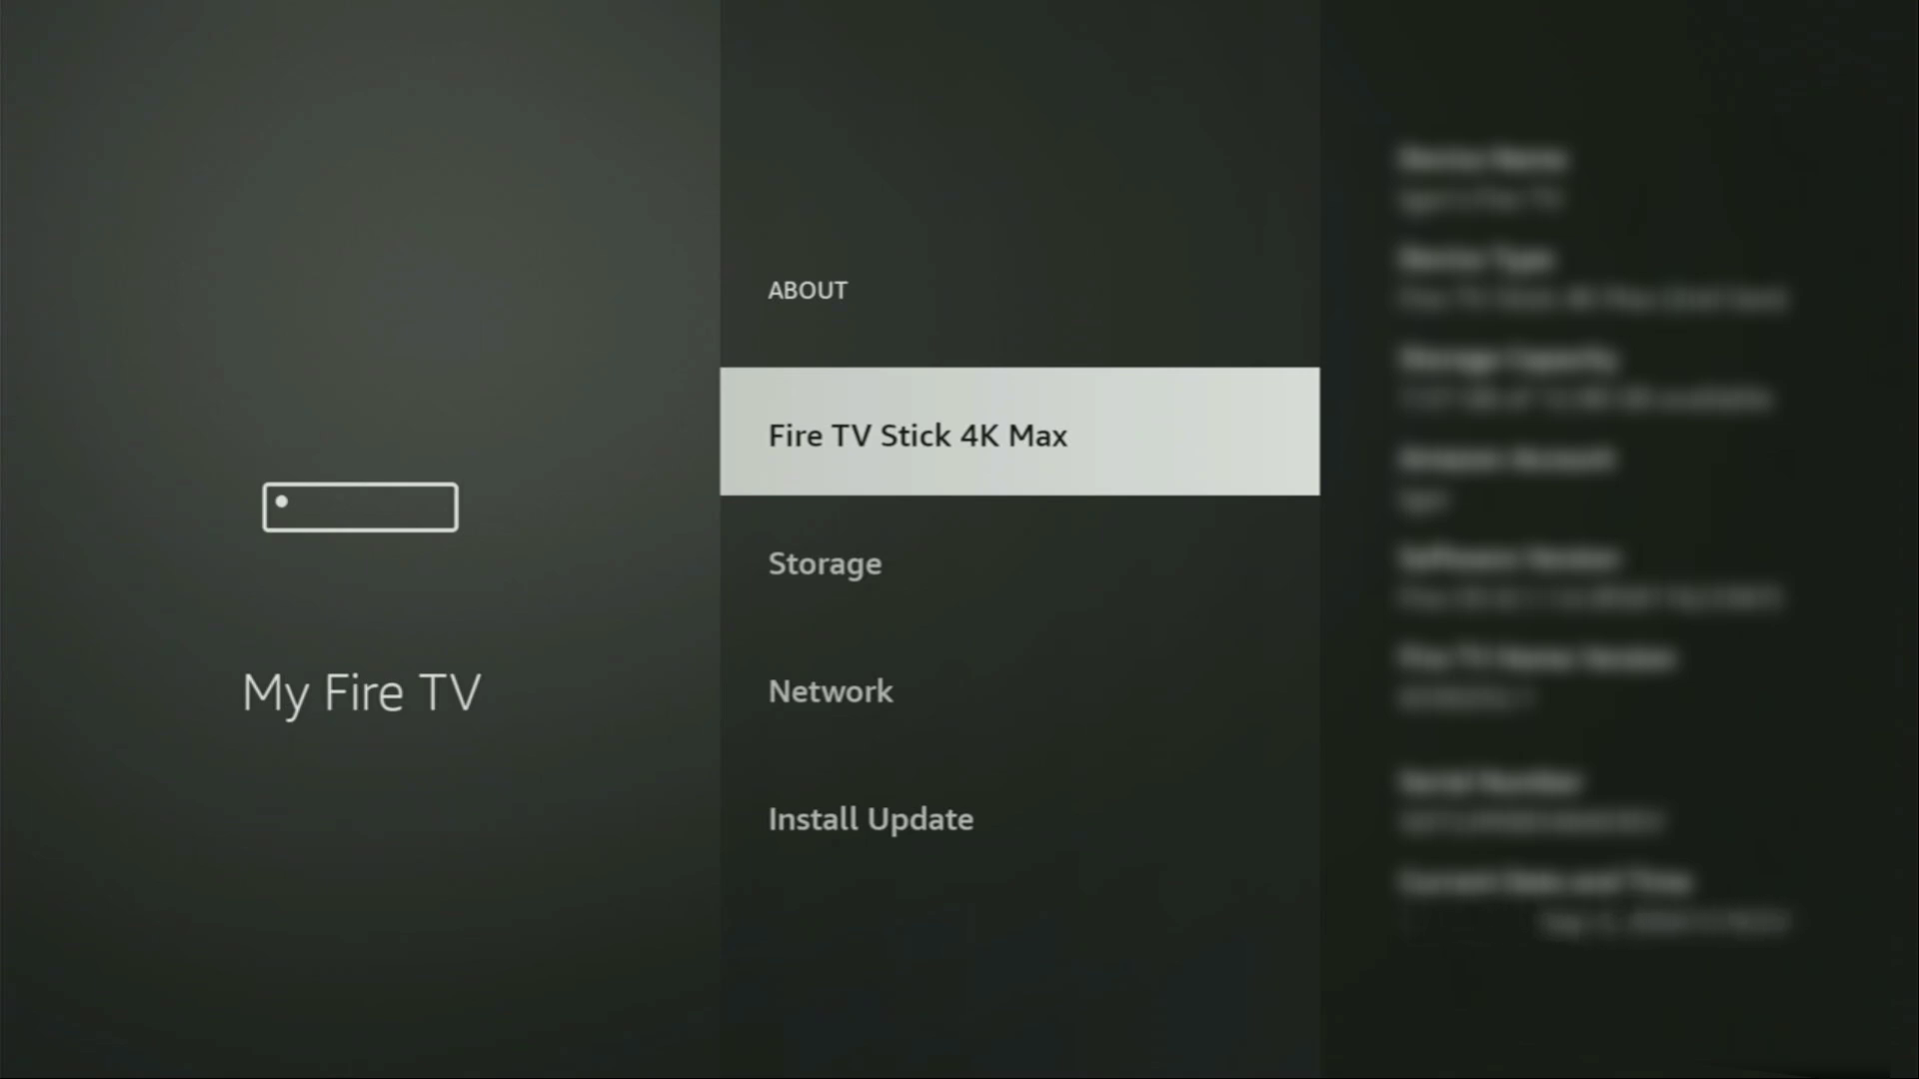
{"action": "key", "text": "Return"}
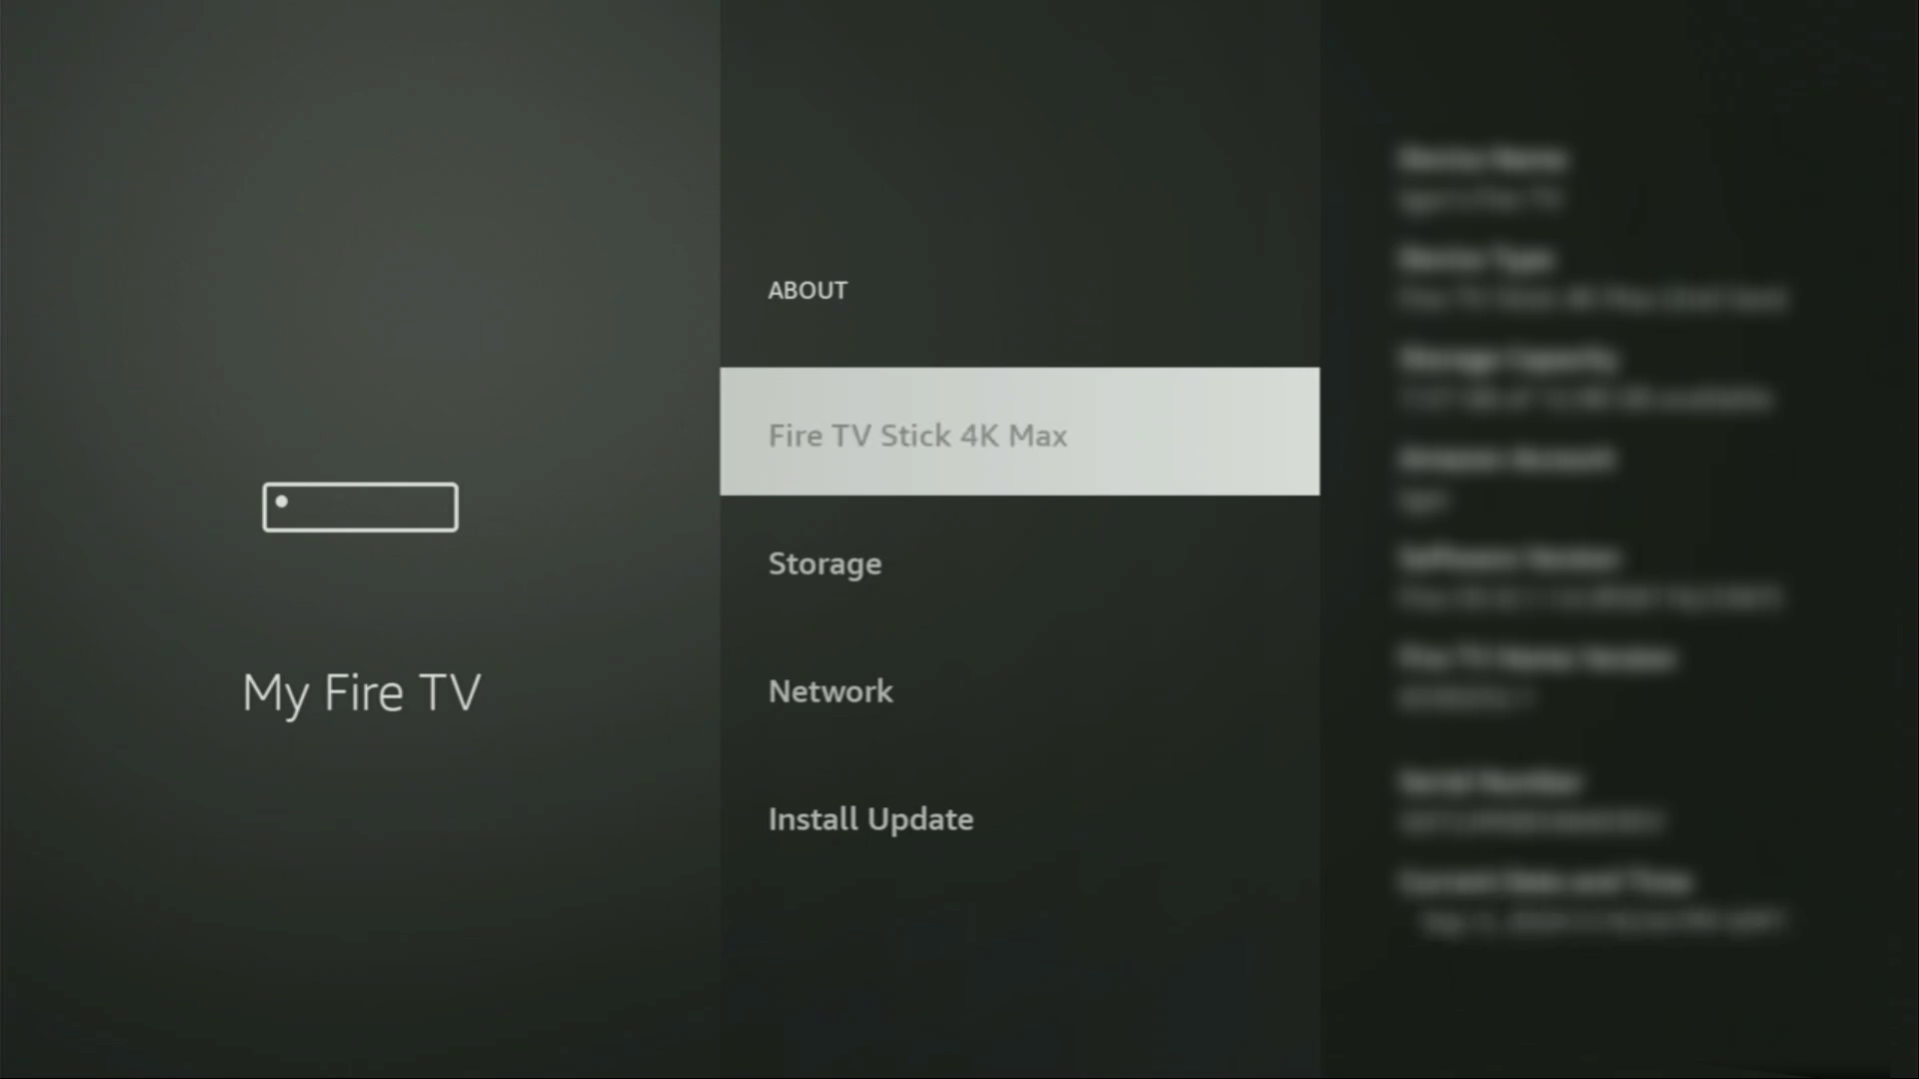
{"action": "key", "text": "Return"}
{"action": "key", "text": "Return"}
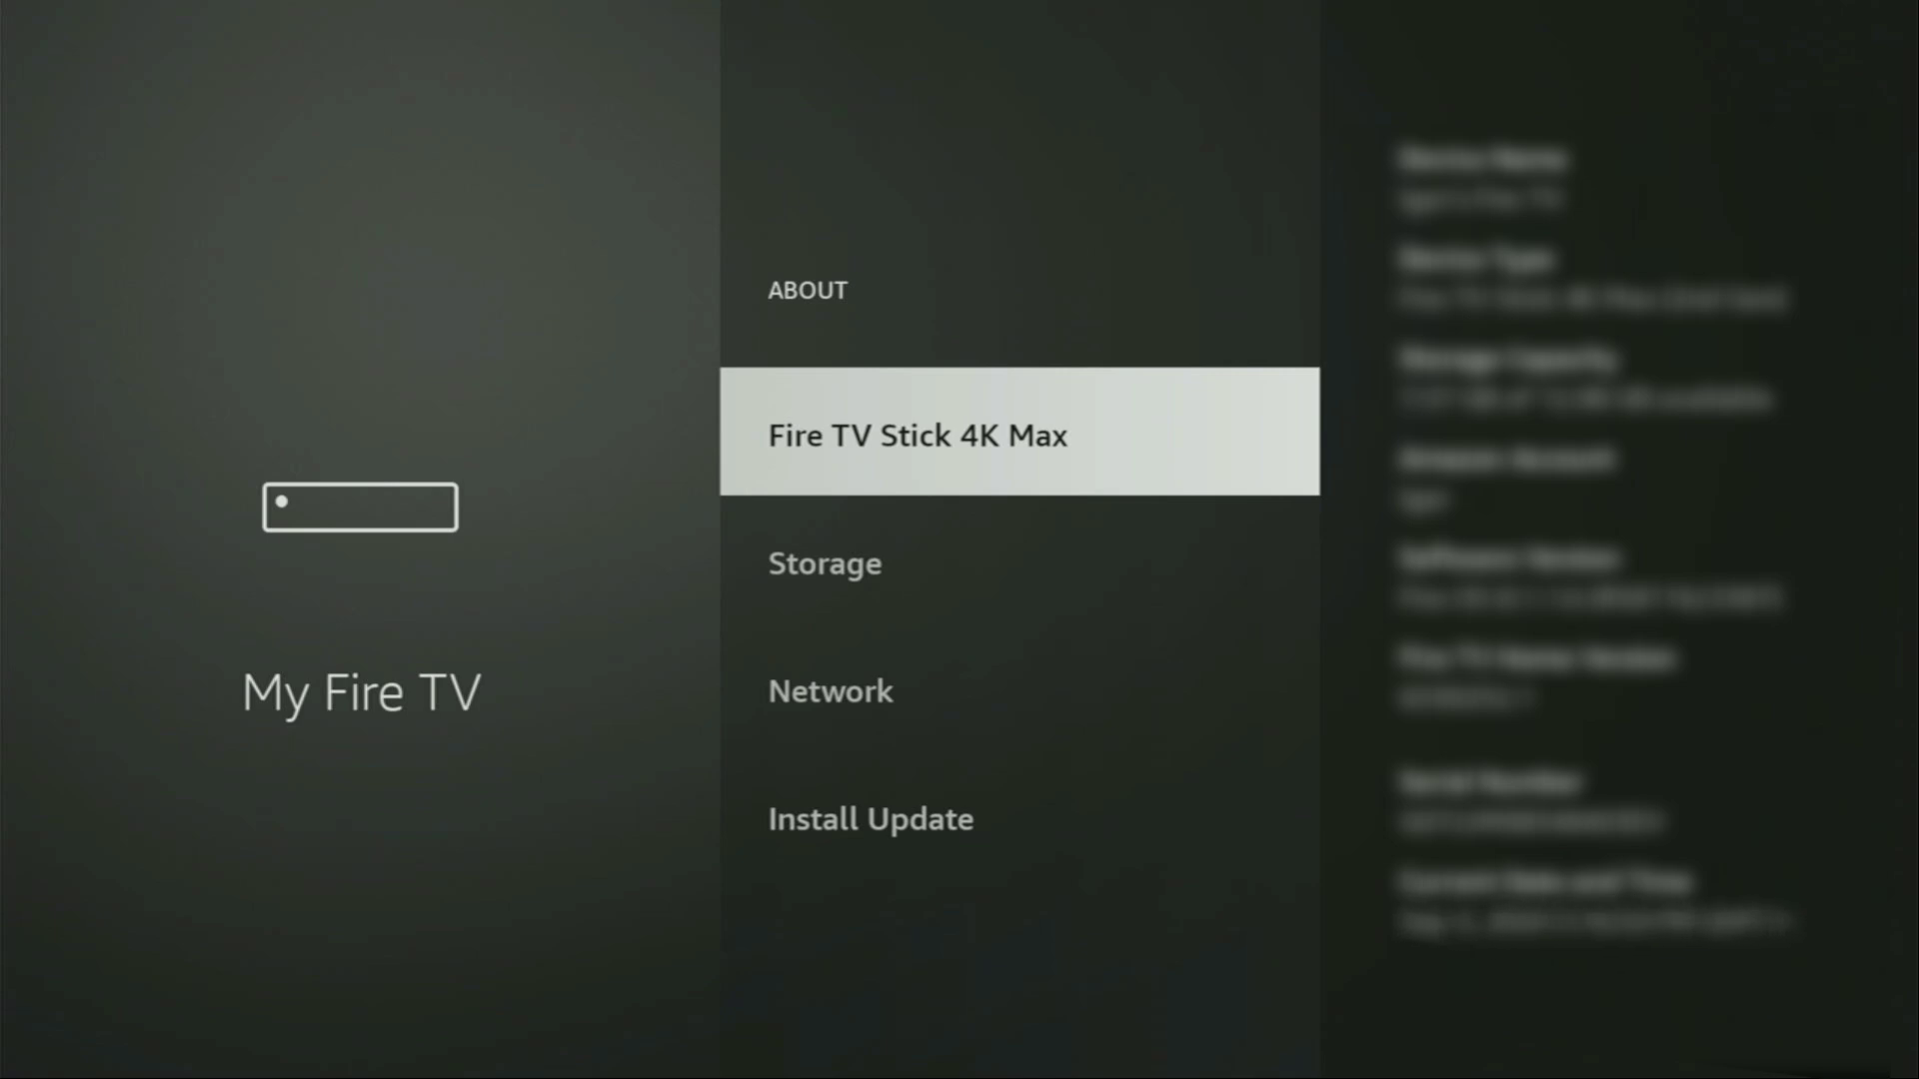
{"action": "key", "text": "Escape"}
{"action": "key", "text": "Down"}
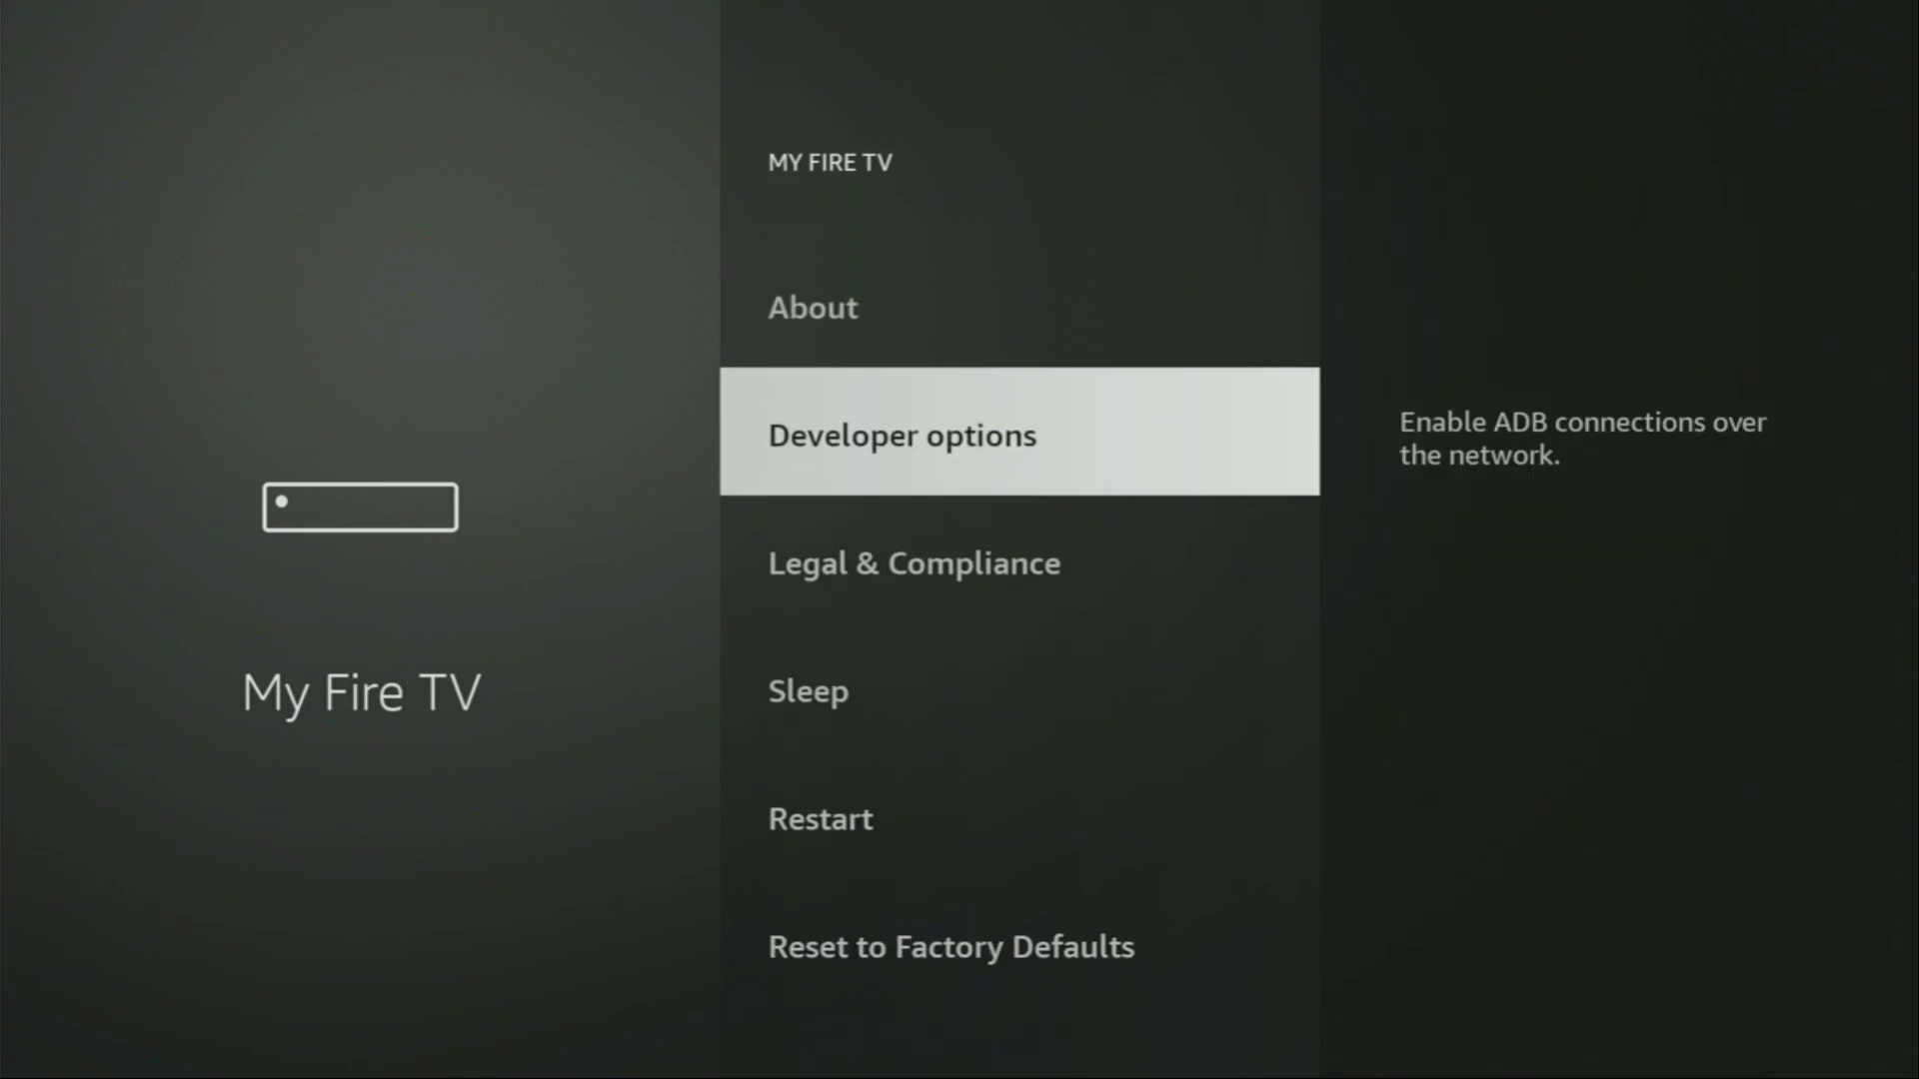
- In Developer options' Install unknown apps, keep Downloader allowed and review the other apps' permissions
{"action": "key", "text": "Return"}
{"action": "key", "text": "Return"}
{"action": "key", "text": "Return"}
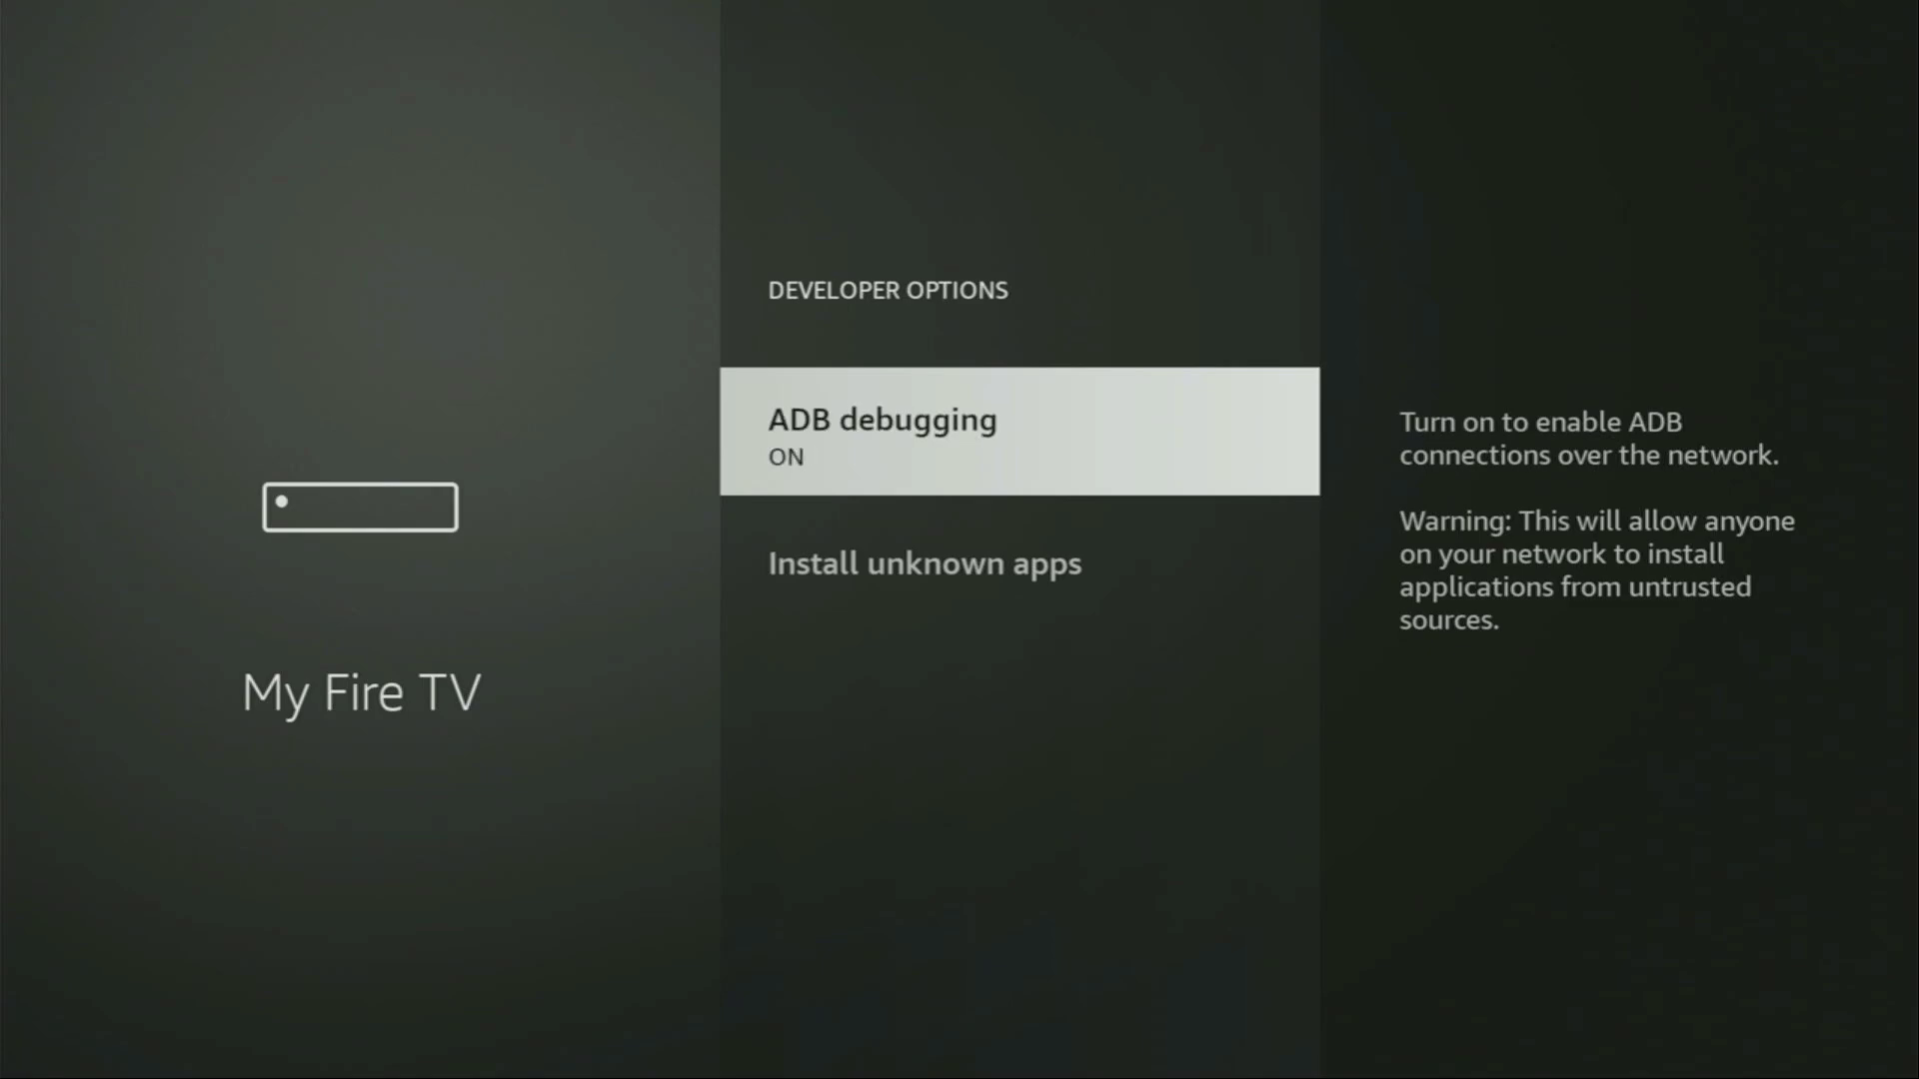
{"action": "key", "text": "Down"}
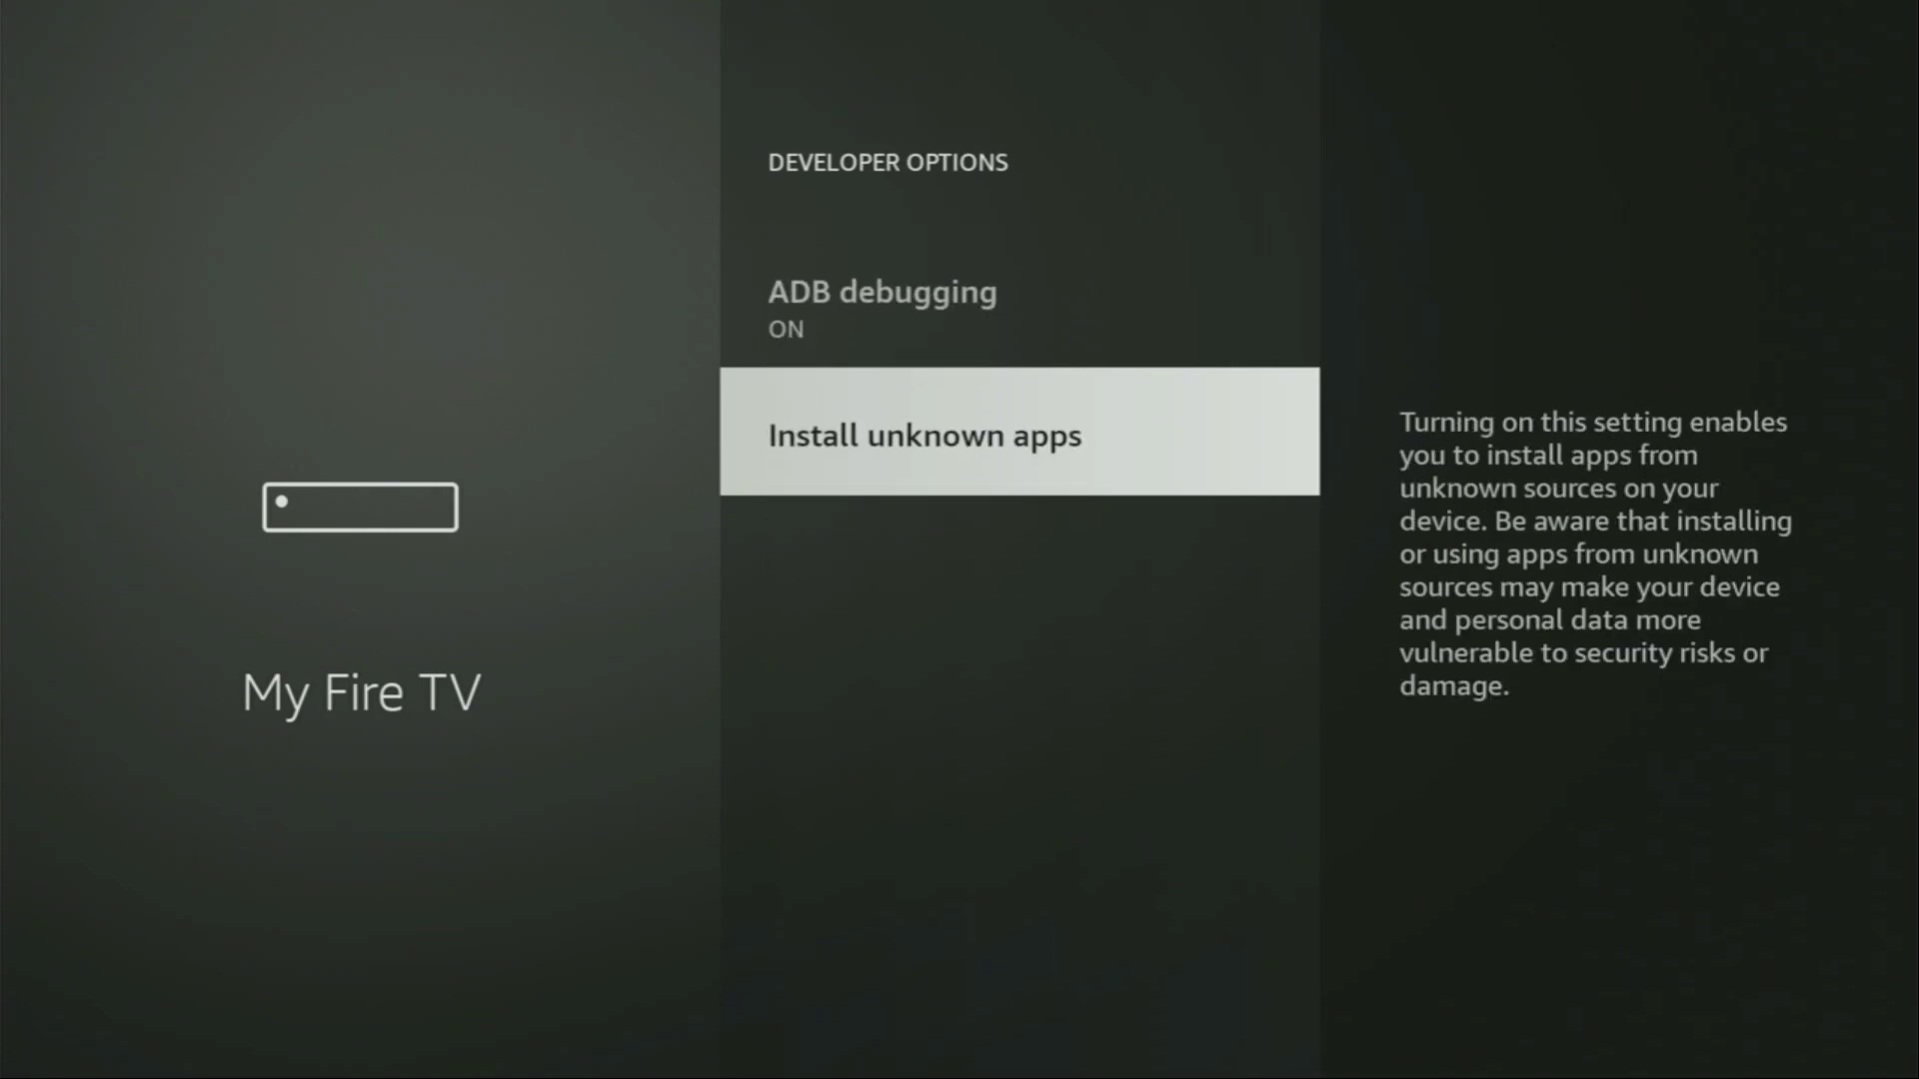
{"action": "key", "text": "Return"}
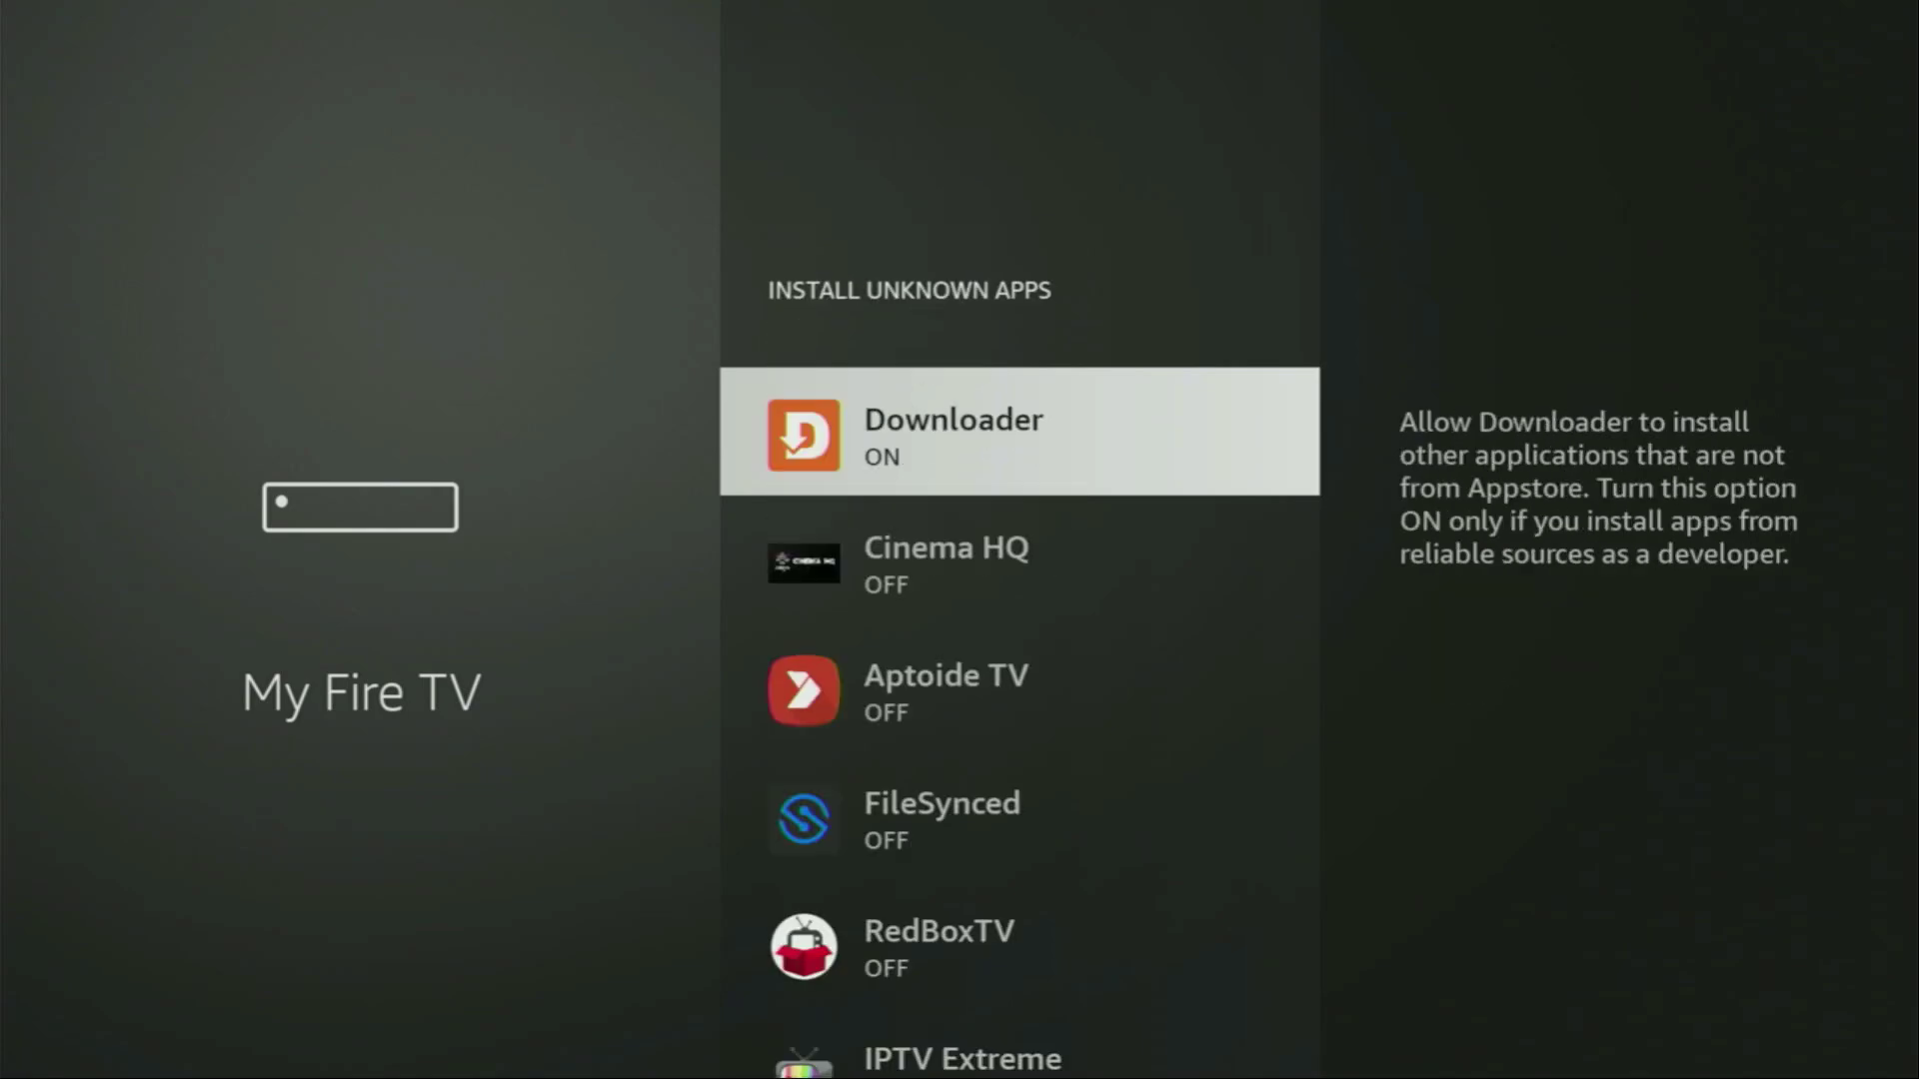
{"action": "key", "text": "Return"}
{"action": "key", "text": "Return"}
{"action": "key", "text": "Down"}
{"action": "key", "text": "Down"}
{"action": "key", "text": "Down"}
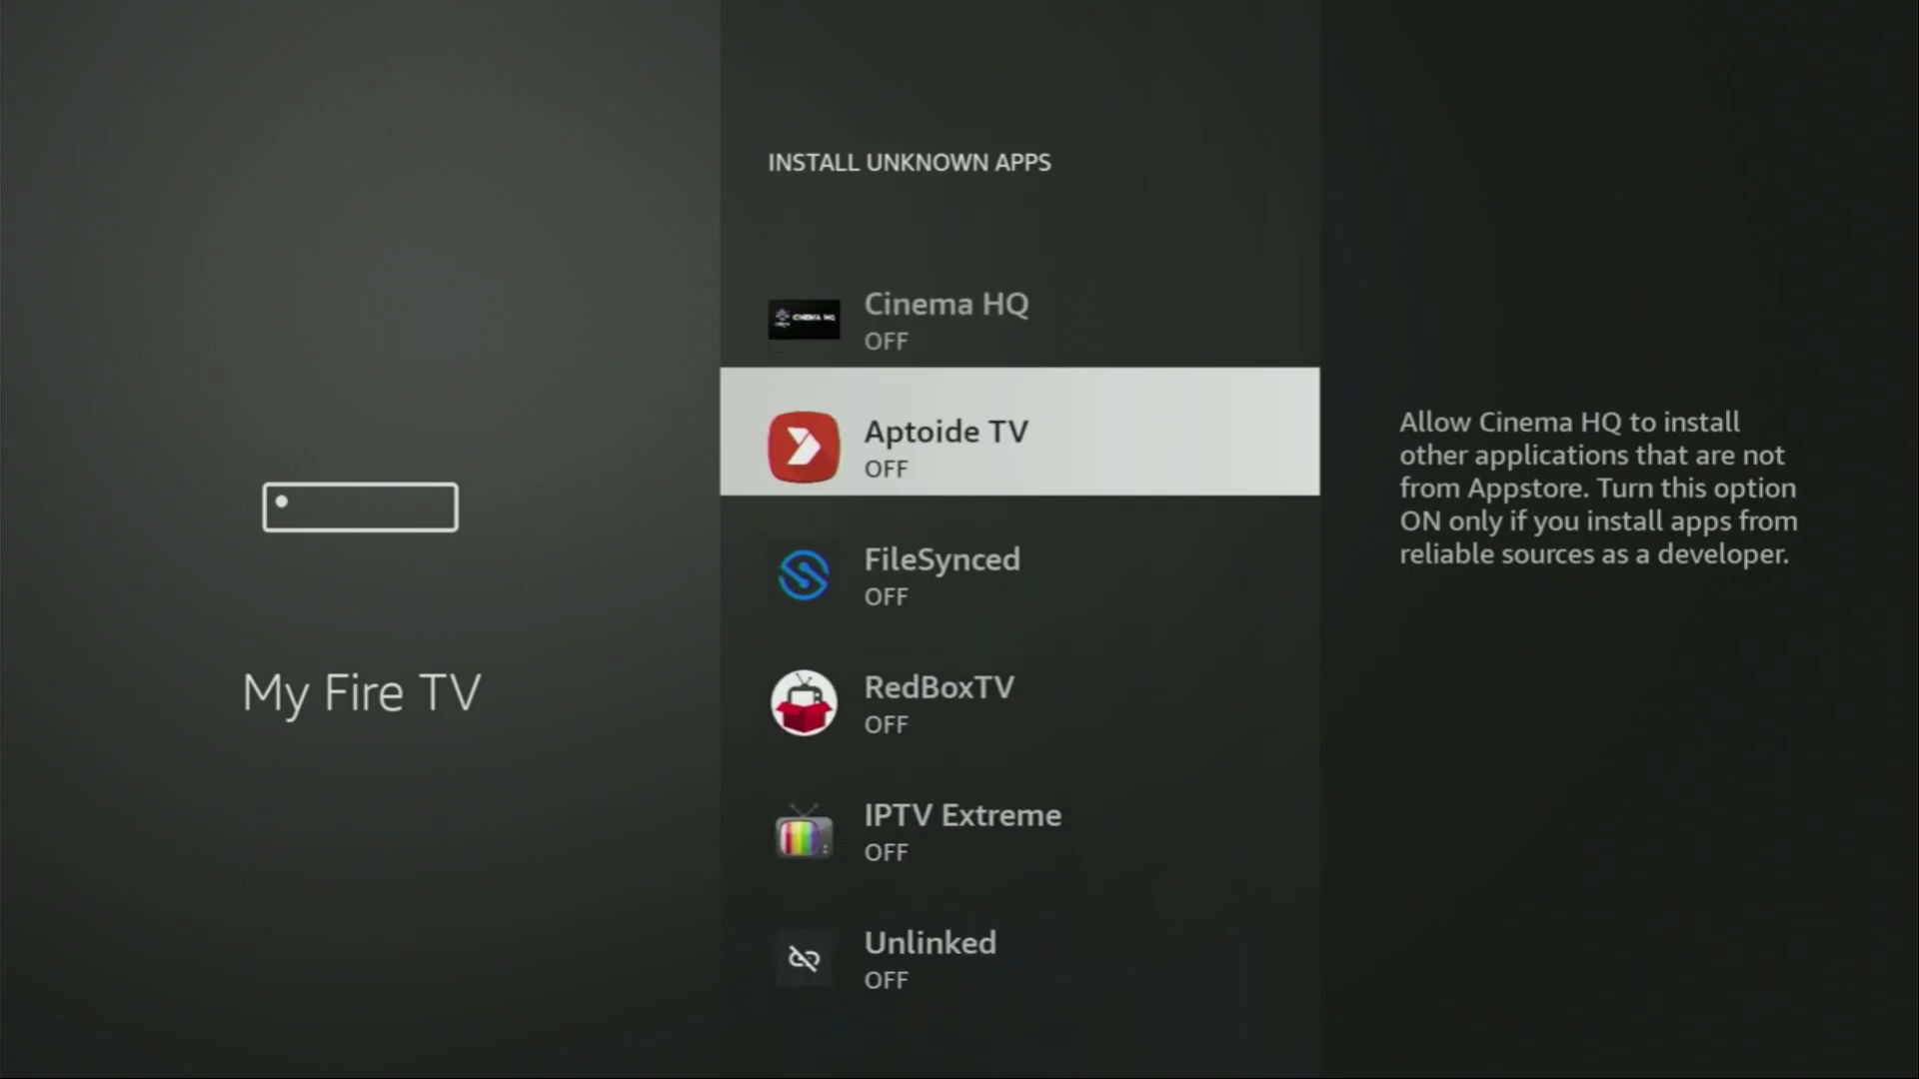
{"action": "key", "text": "Down"}
{"action": "key", "text": "Down"}
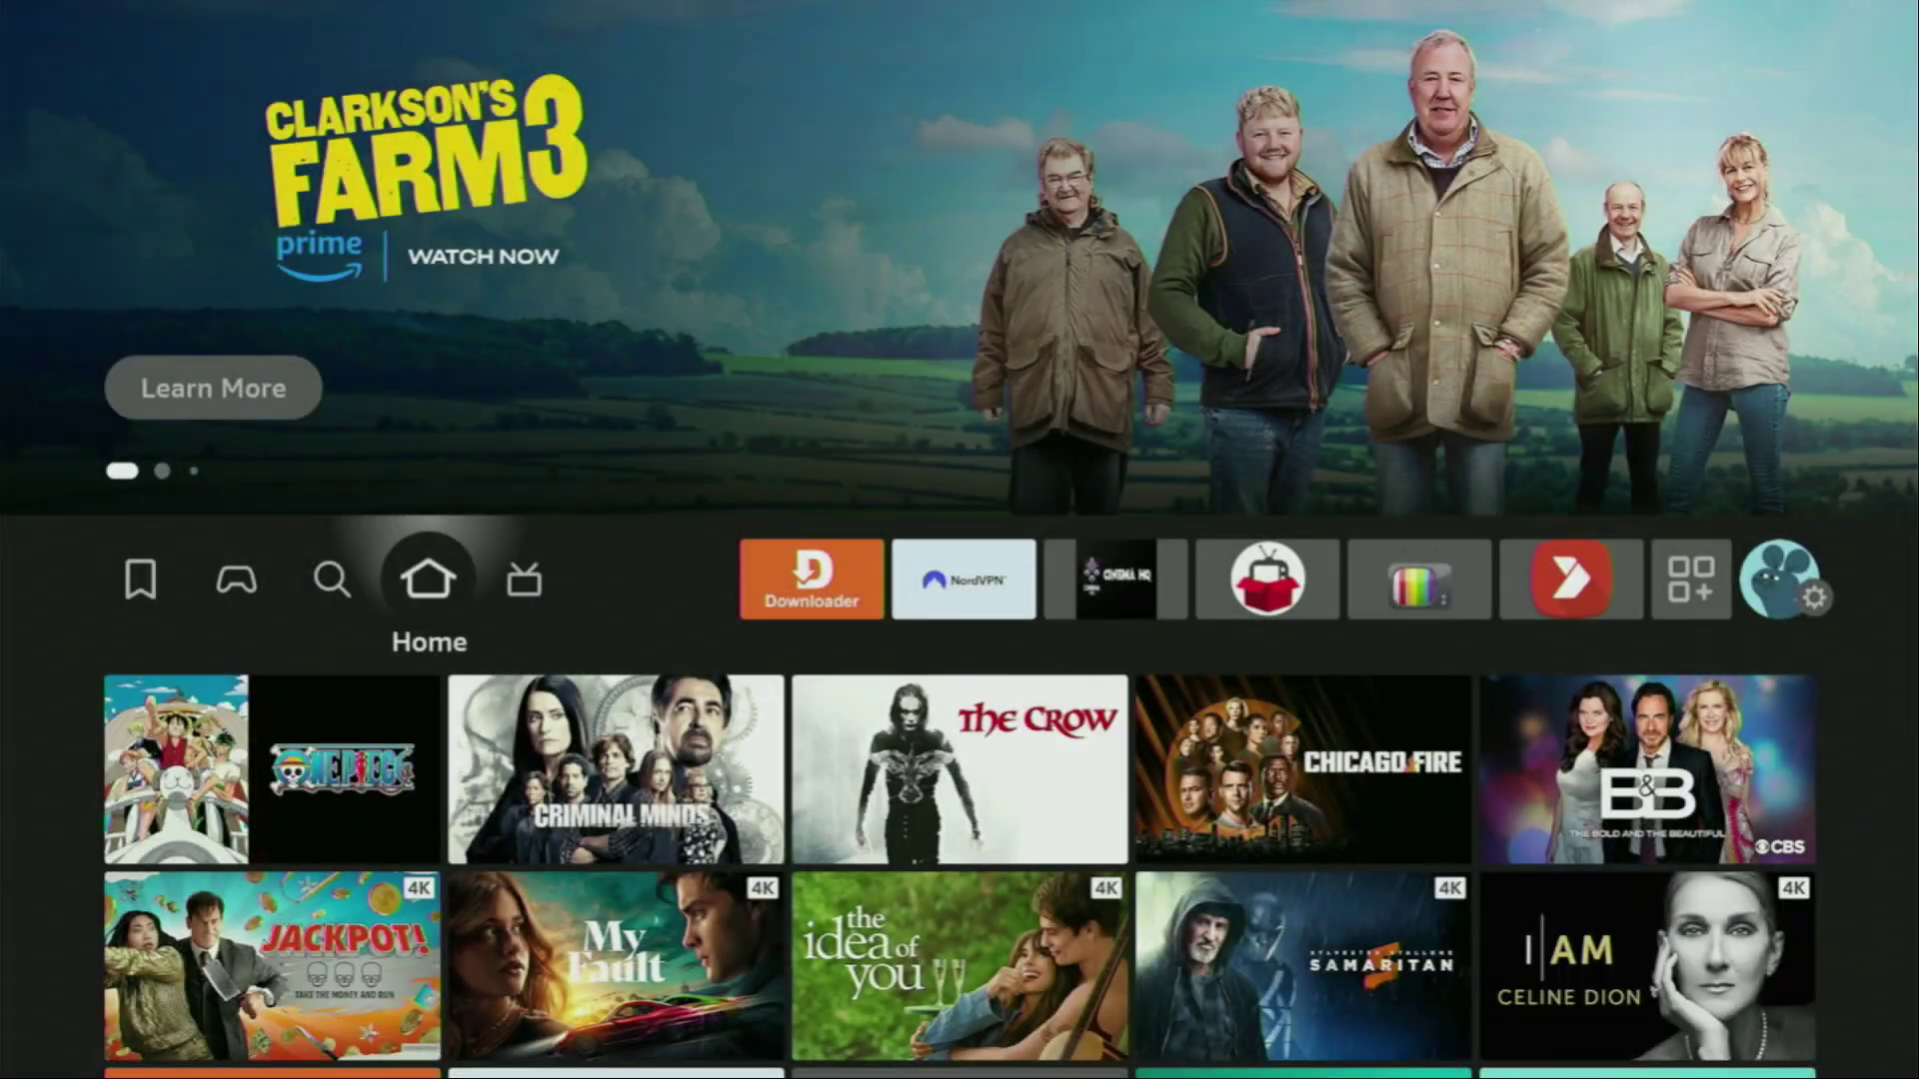
- Open Your Apps & Channels from the home row and highlight the NordVPN tile
{"action": "key", "text": "Right"}
{"action": "key", "text": "Right"}
{"action": "key", "text": "Right"}
{"action": "key", "text": "Right"}
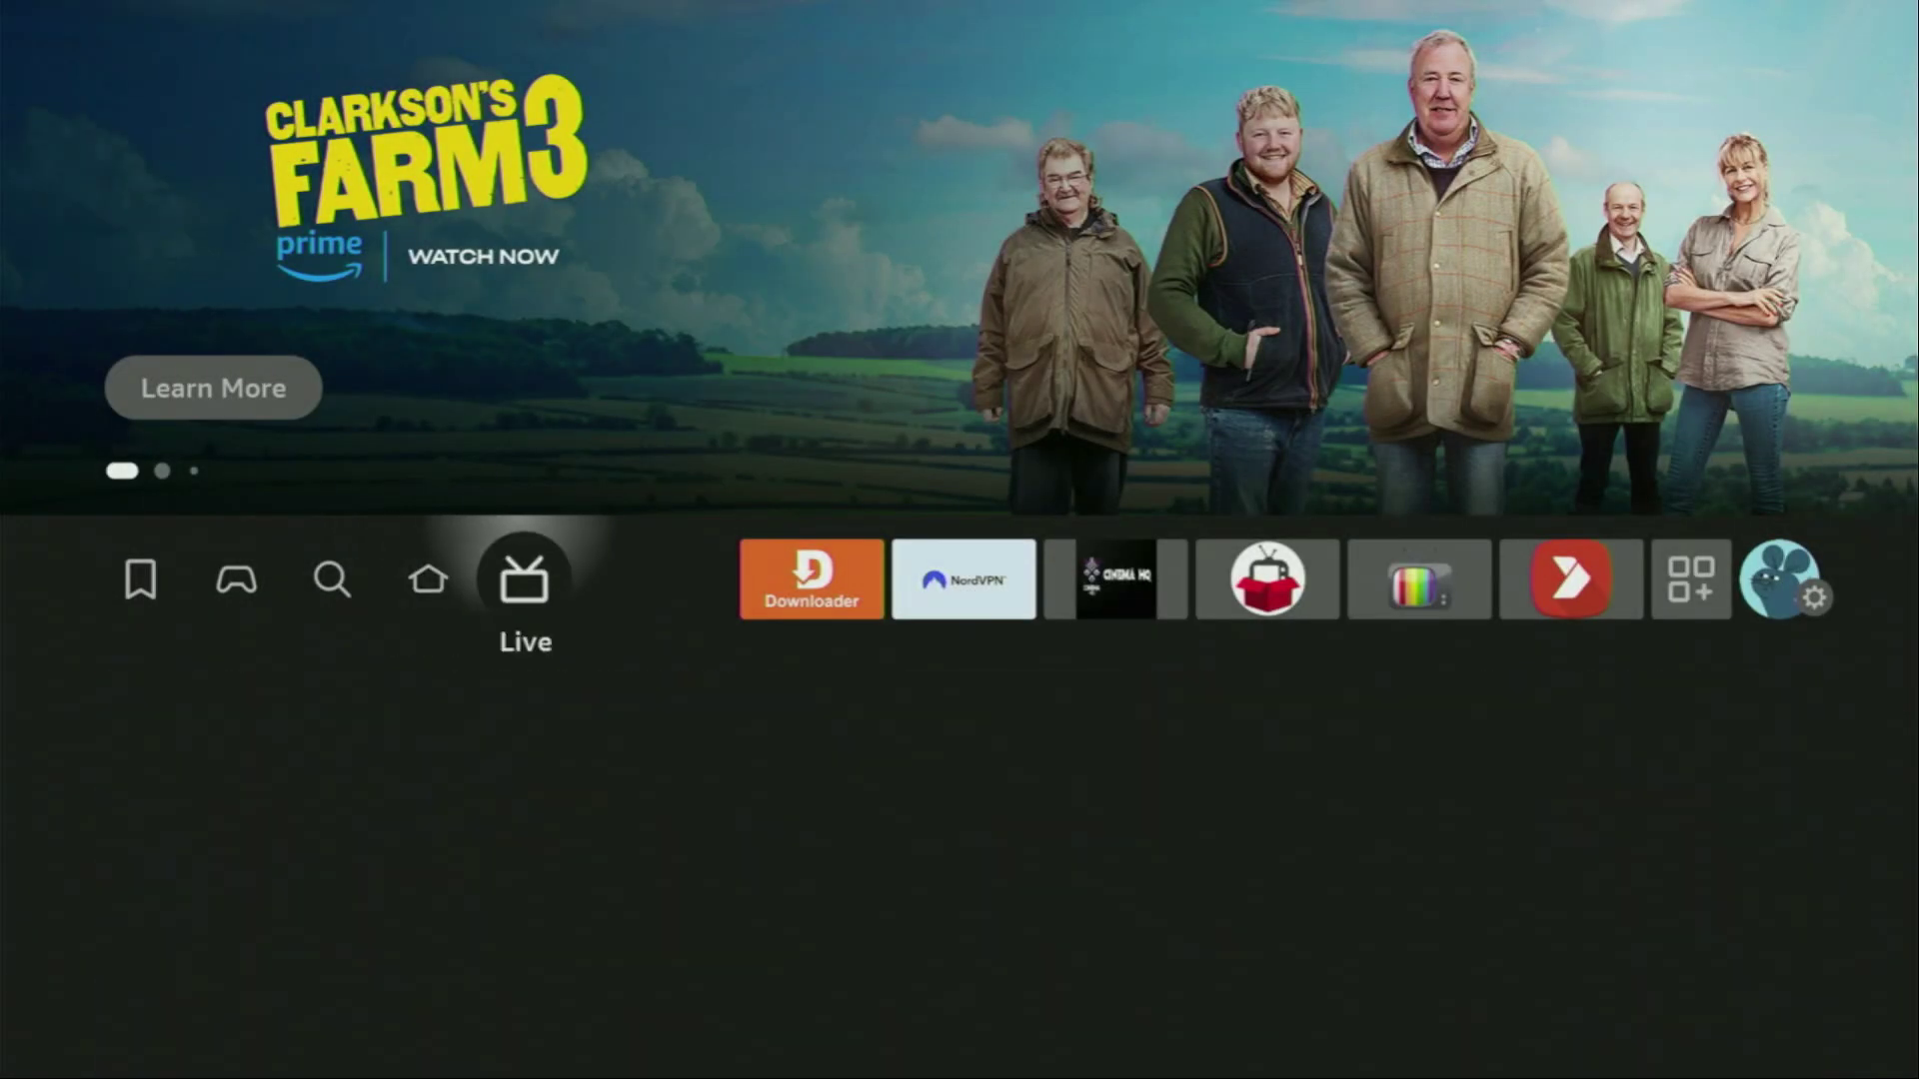
{"action": "key", "text": "Right"}
{"action": "key", "text": "Right"}
{"action": "key", "text": "Right"}
{"action": "key", "text": "Right"}
{"action": "key", "text": "Right"}
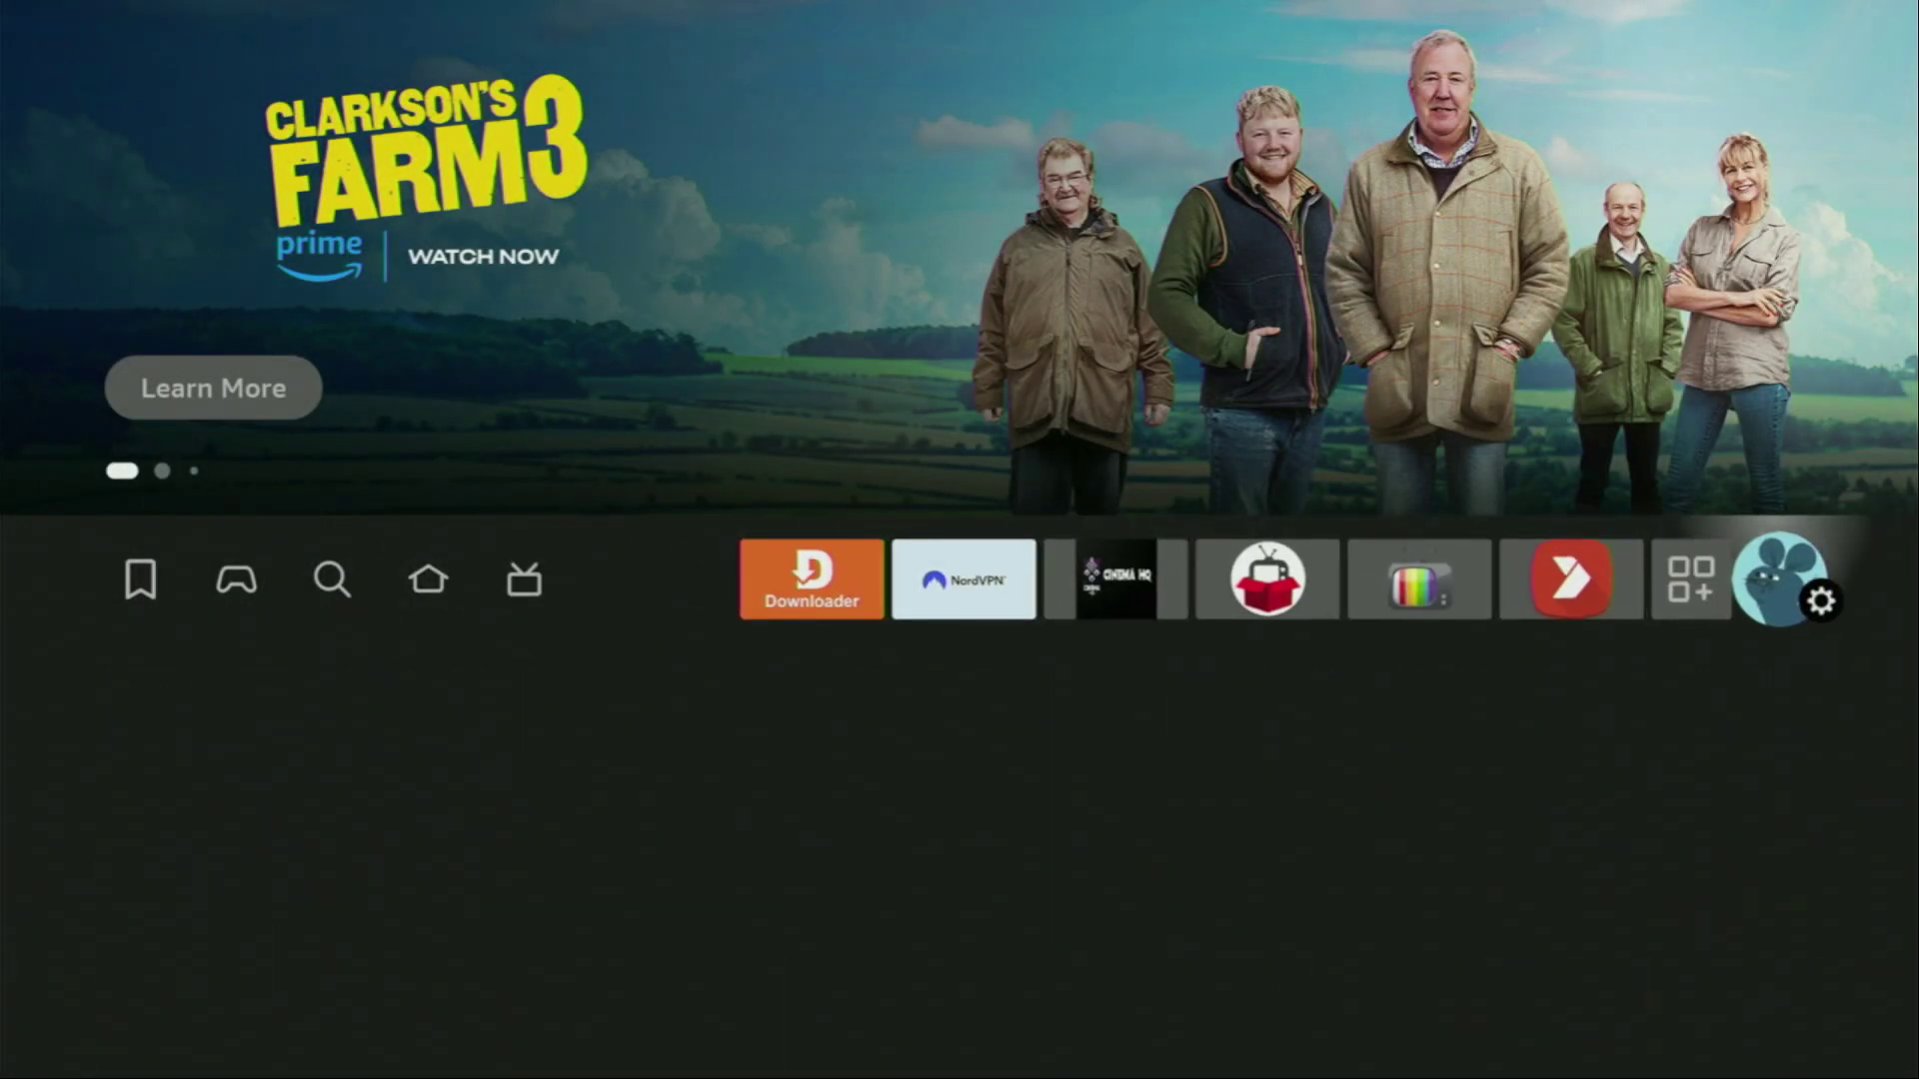
{"action": "key", "text": "Left"}
{"action": "key", "text": "Return"}
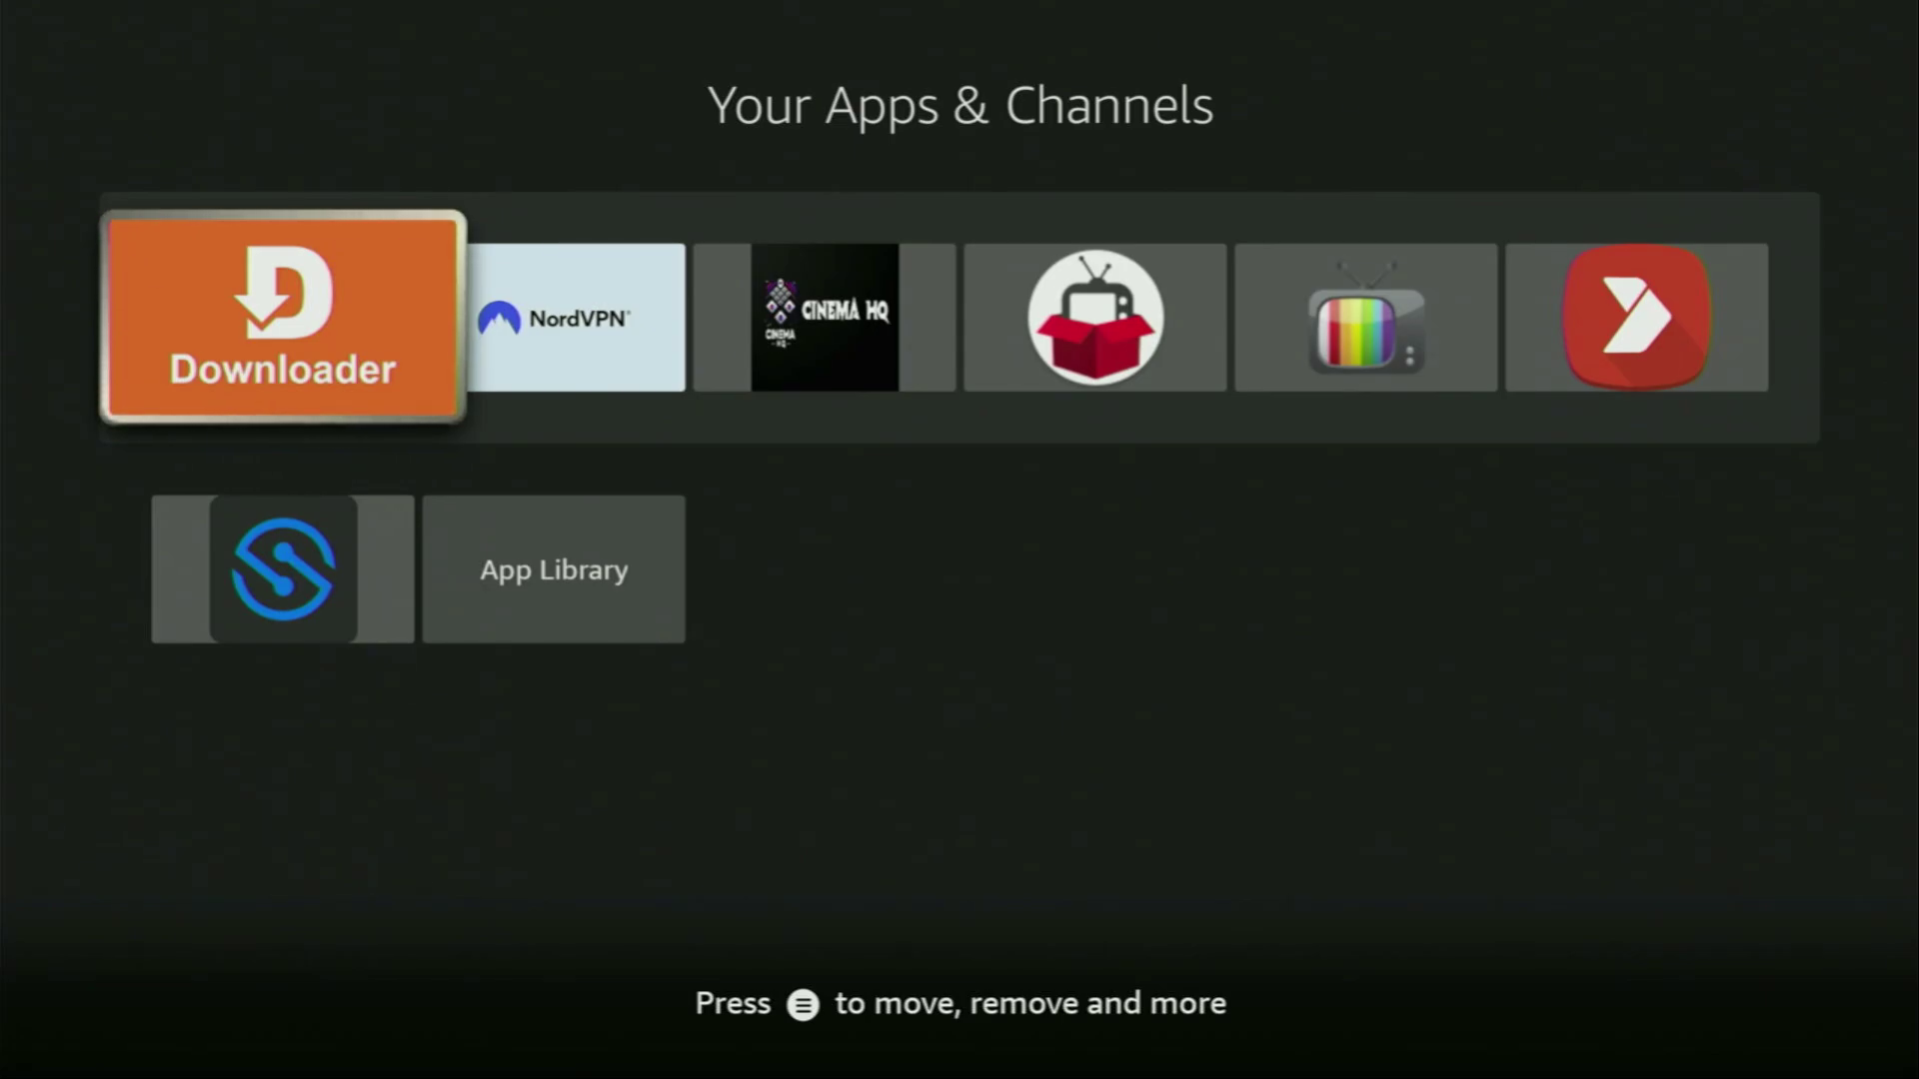
{"action": "key", "text": "Right"}
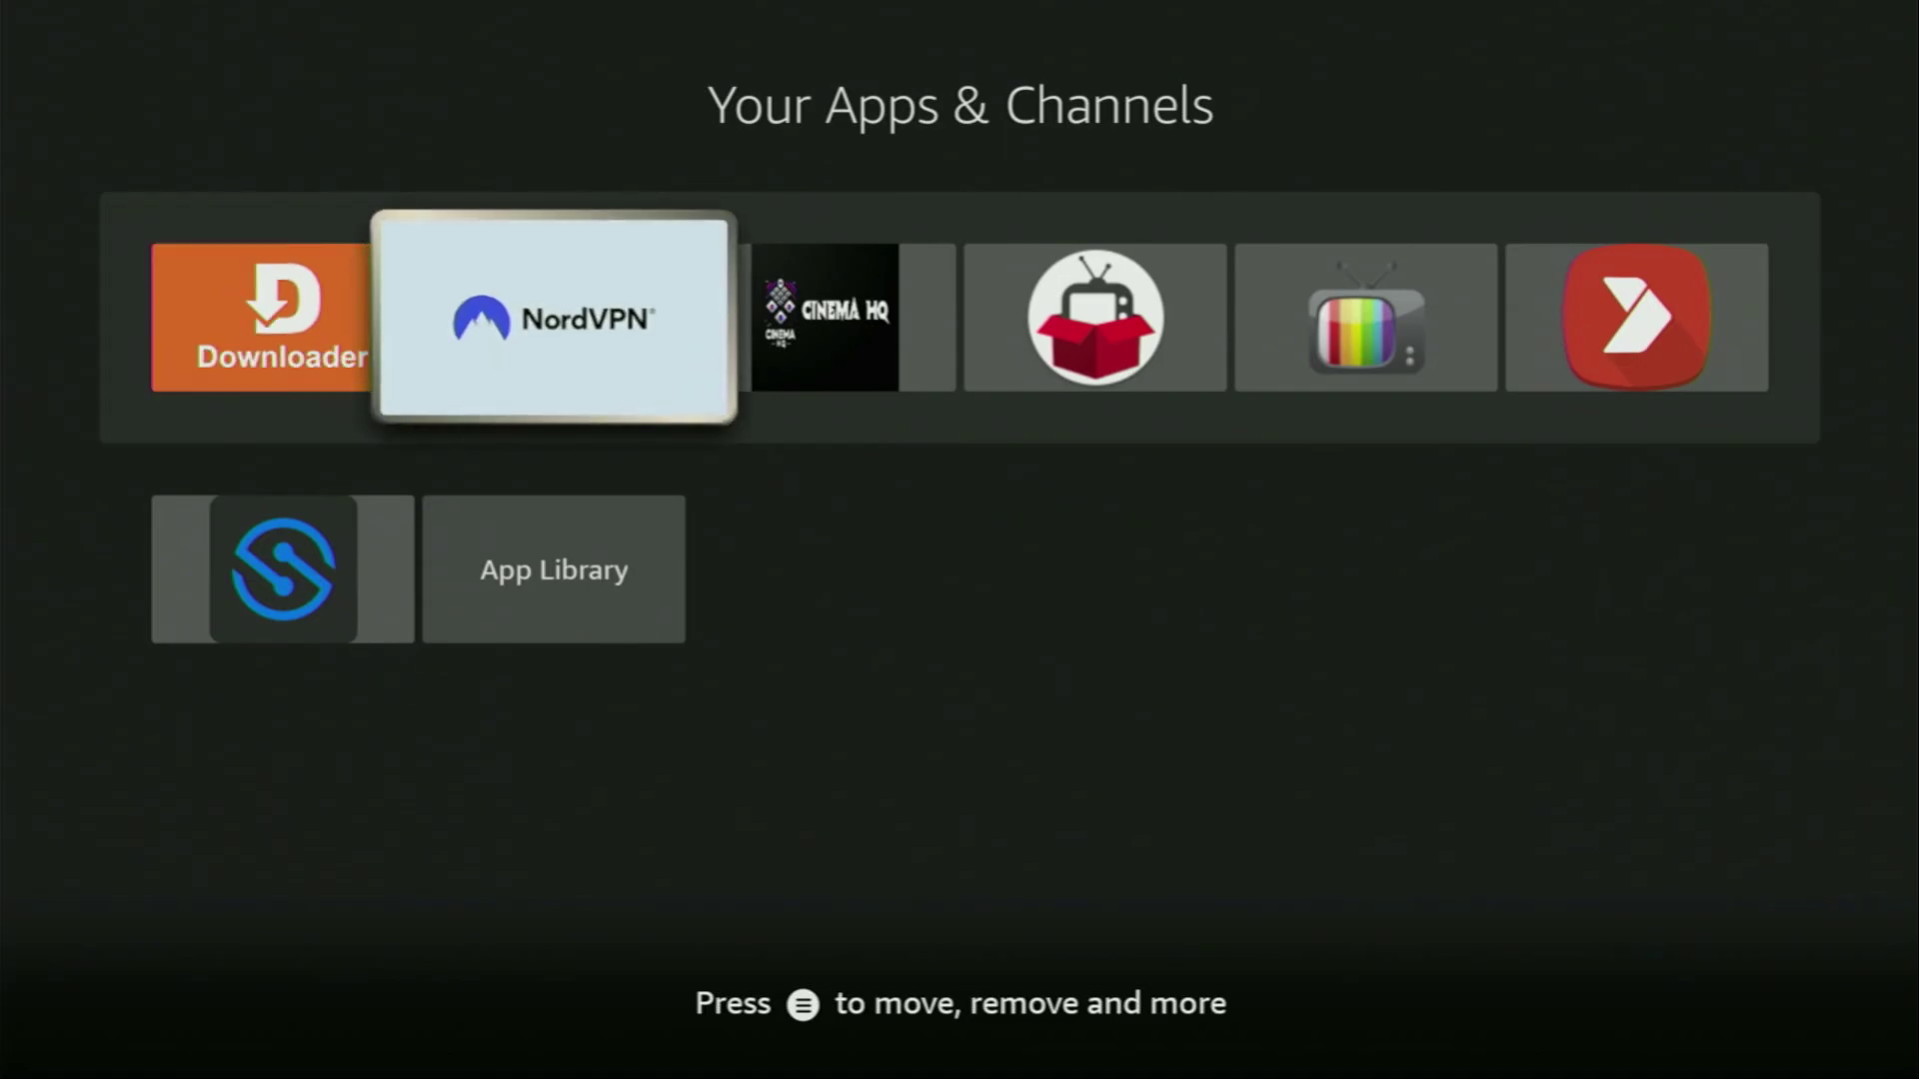
- Launch NordVPN and move through its home page to the country list card
{"action": "key", "text": "Return"}
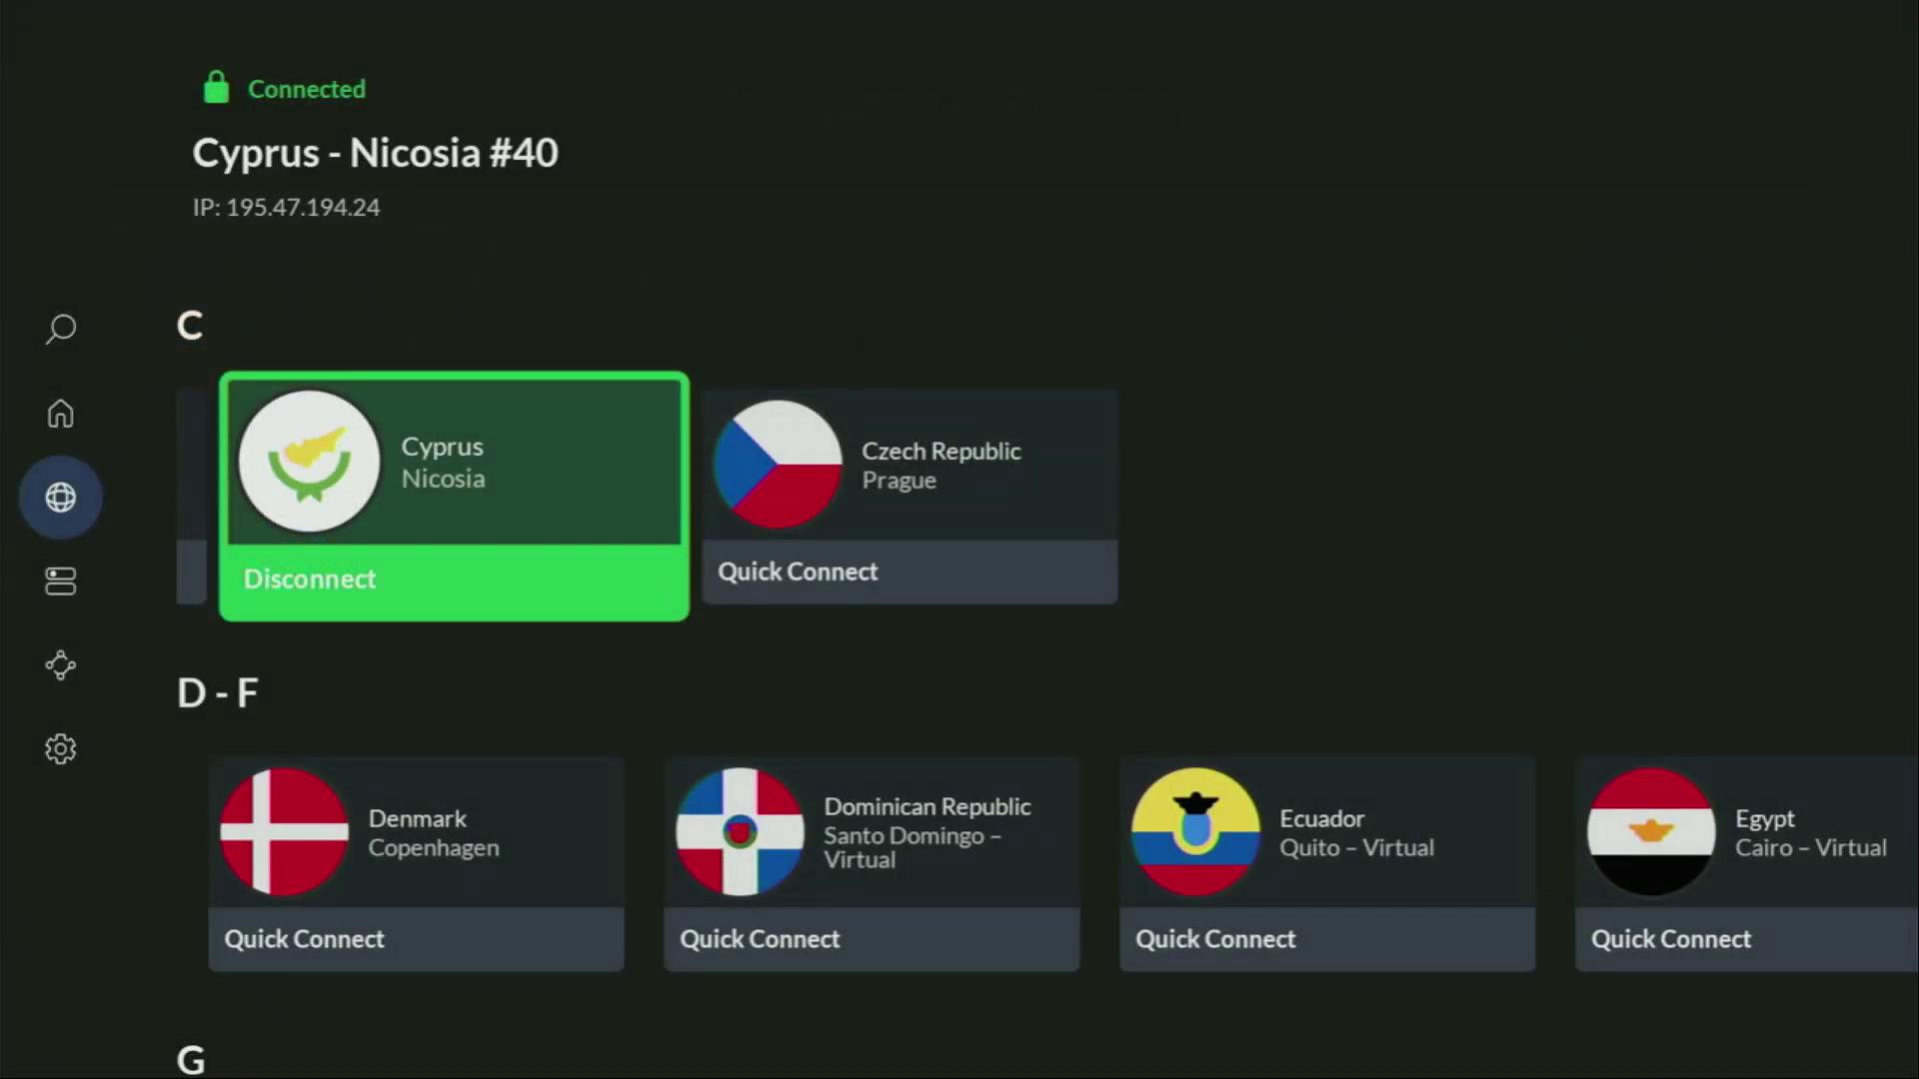
{"action": "key", "text": "Left"}
{"action": "key", "text": "Left"}
{"action": "key", "text": "Left"}
{"action": "key", "text": "Left"}
{"action": "key", "text": "Left"}
{"action": "key", "text": "Left"}
{"action": "key", "text": "Left"}
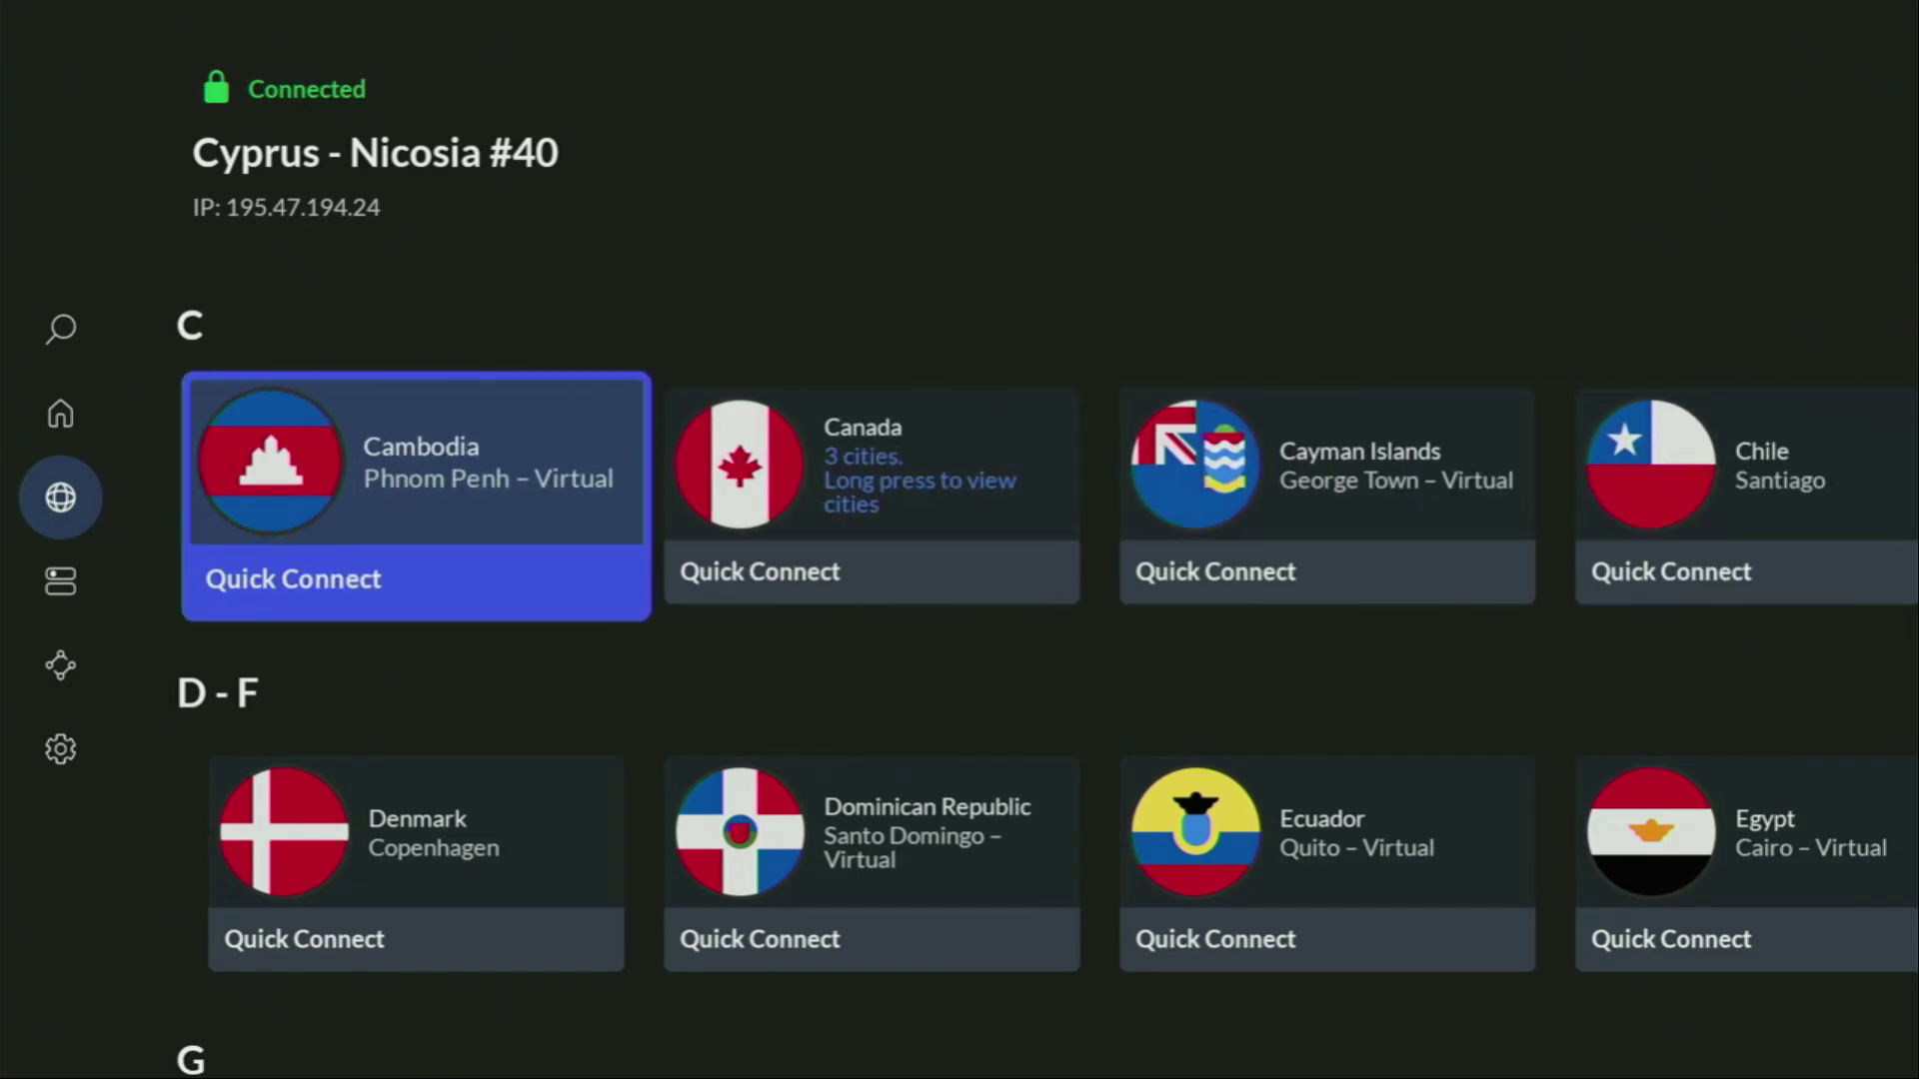
{"action": "key", "text": "Left"}
{"action": "key", "text": "Up"}
{"action": "key", "text": "Right"}
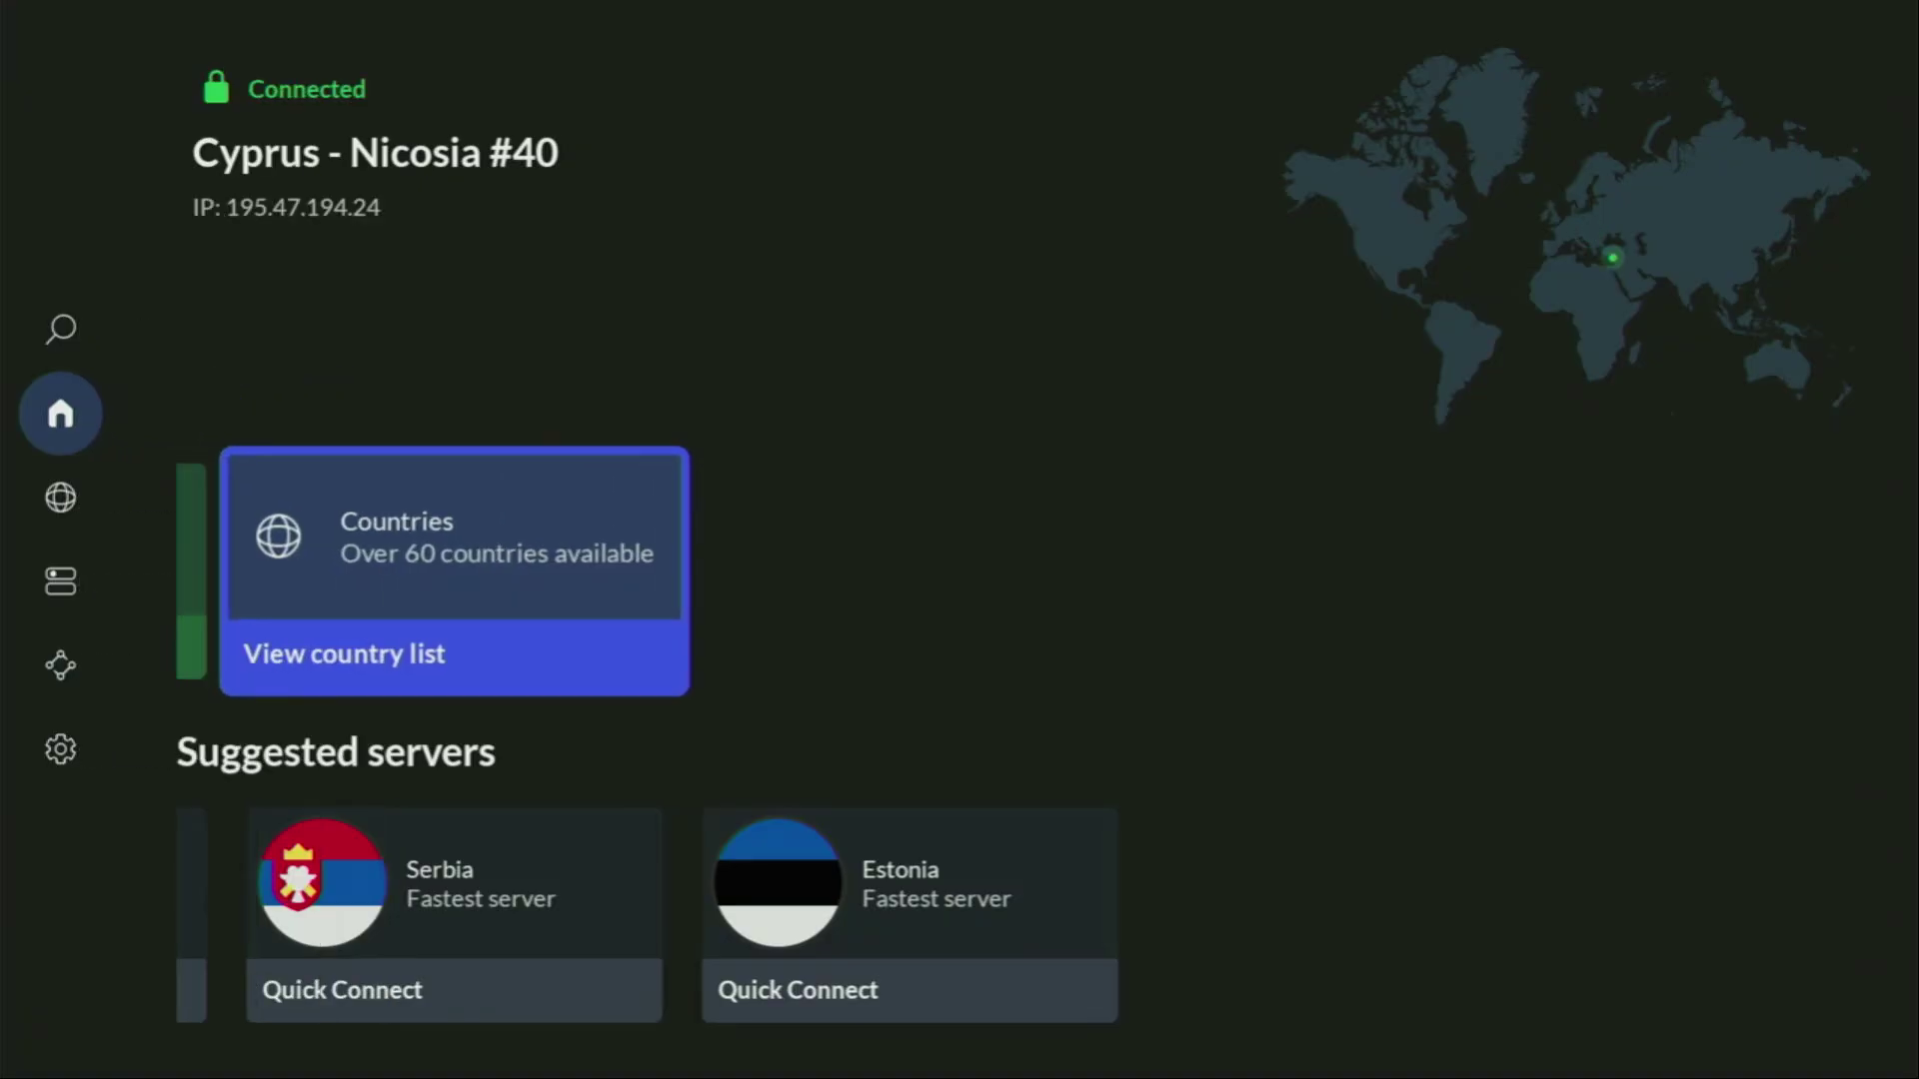
{"action": "key", "text": "Left"}
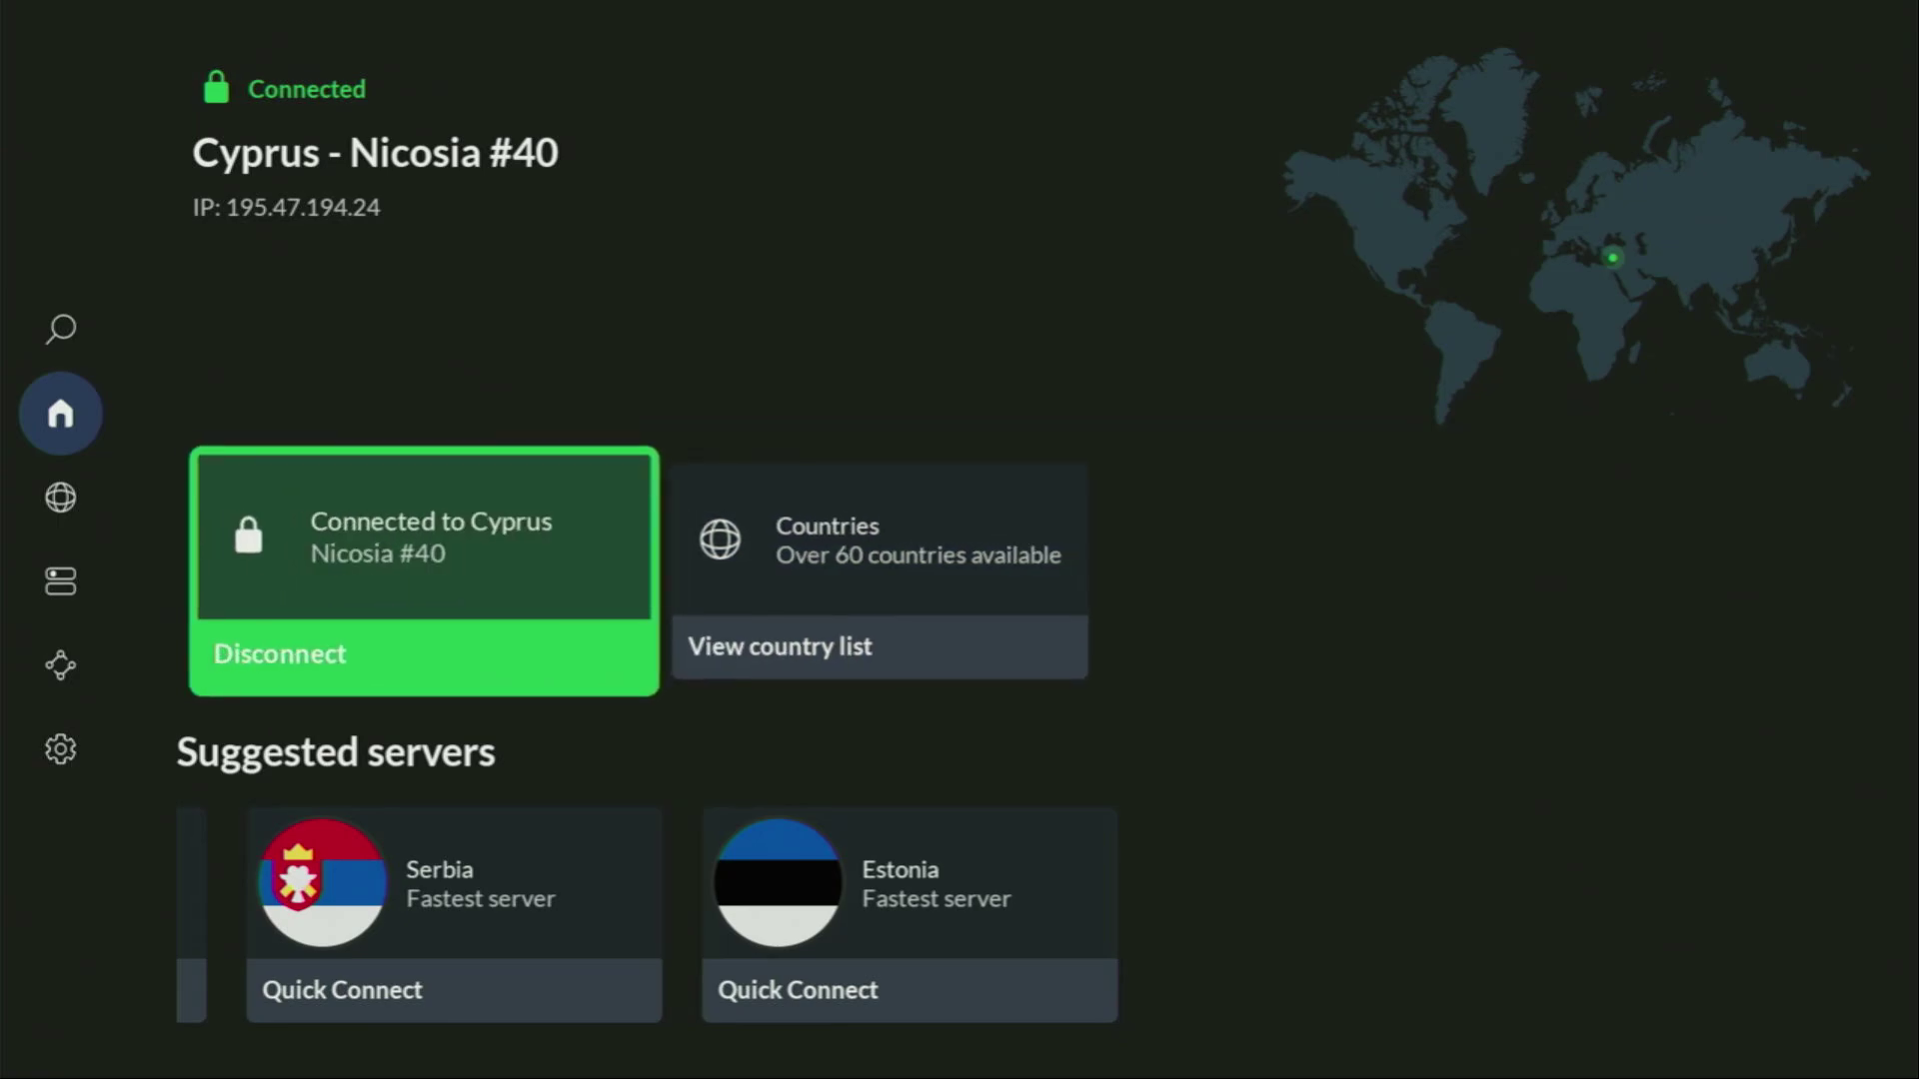
{"action": "key", "text": "Down"}
{"action": "key", "text": "Left"}
{"action": "key", "text": "Left"}
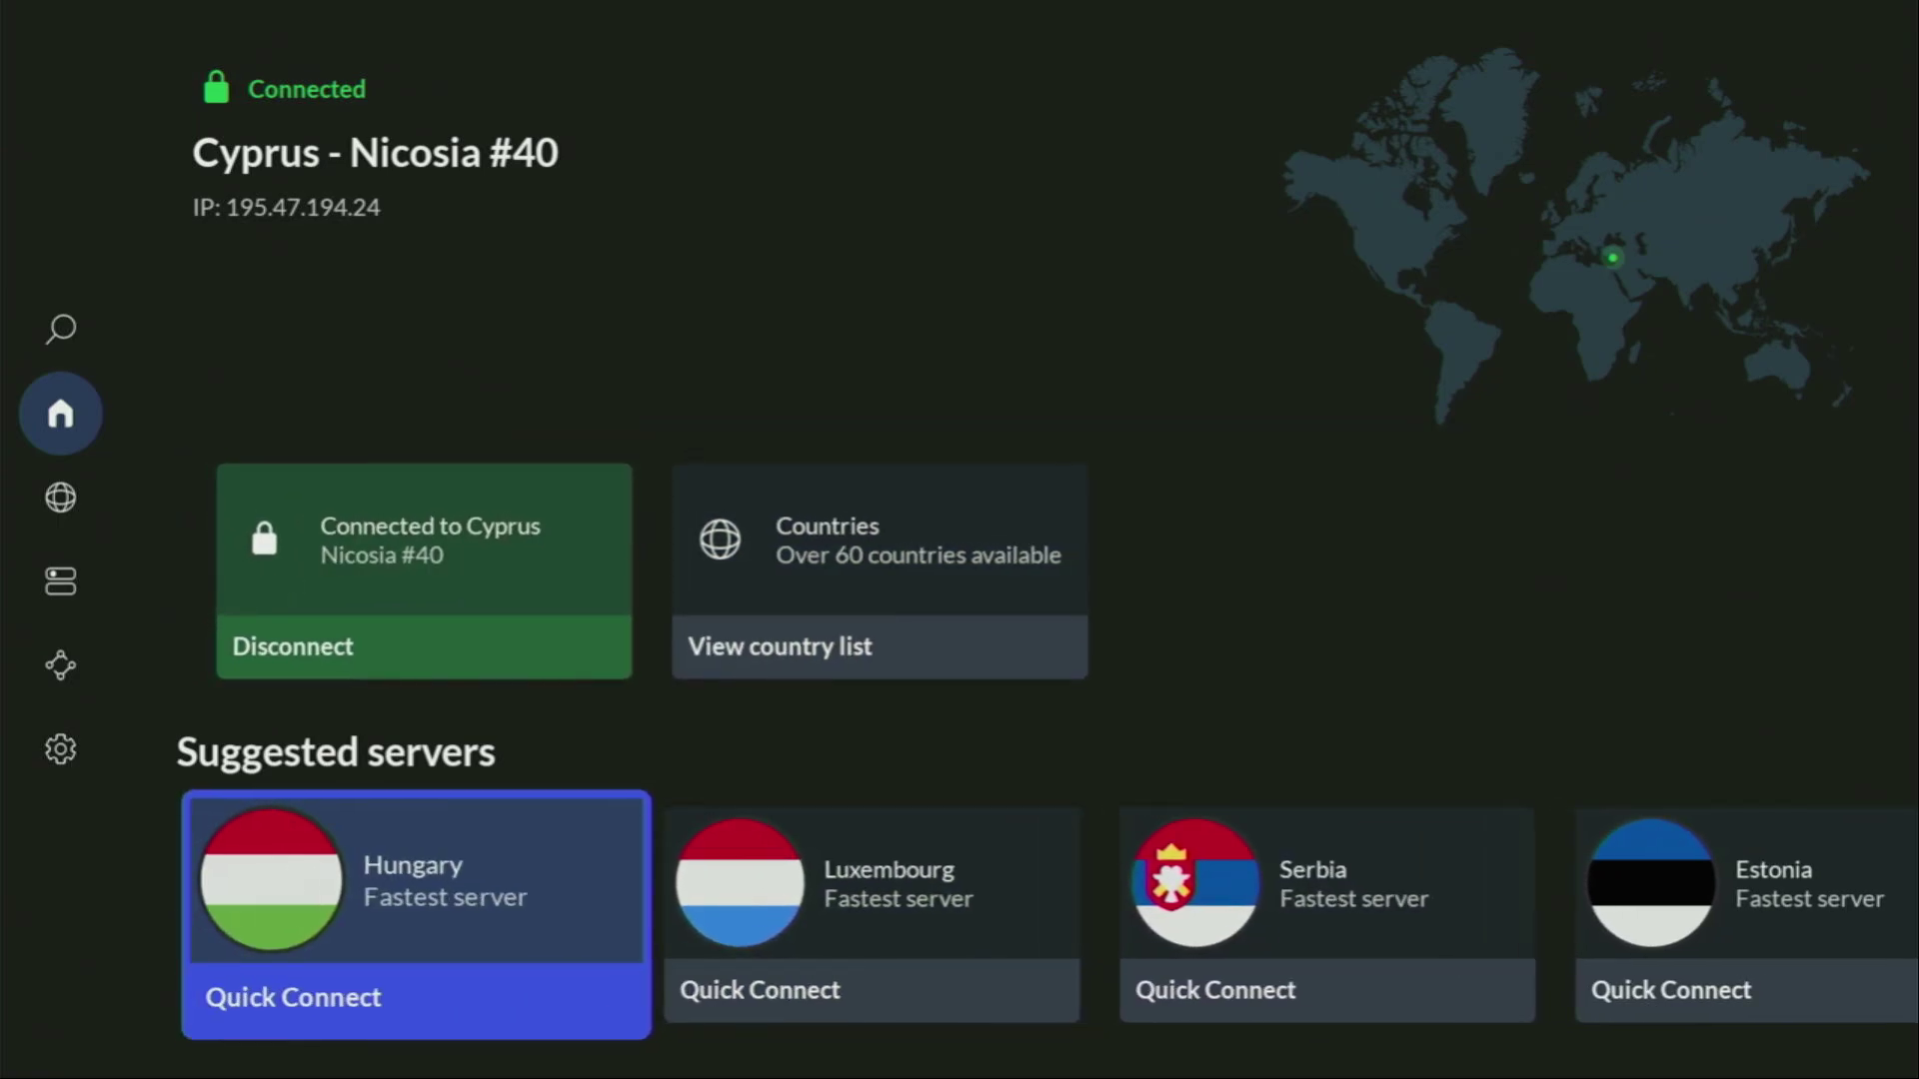
{"action": "key", "text": "Up"}
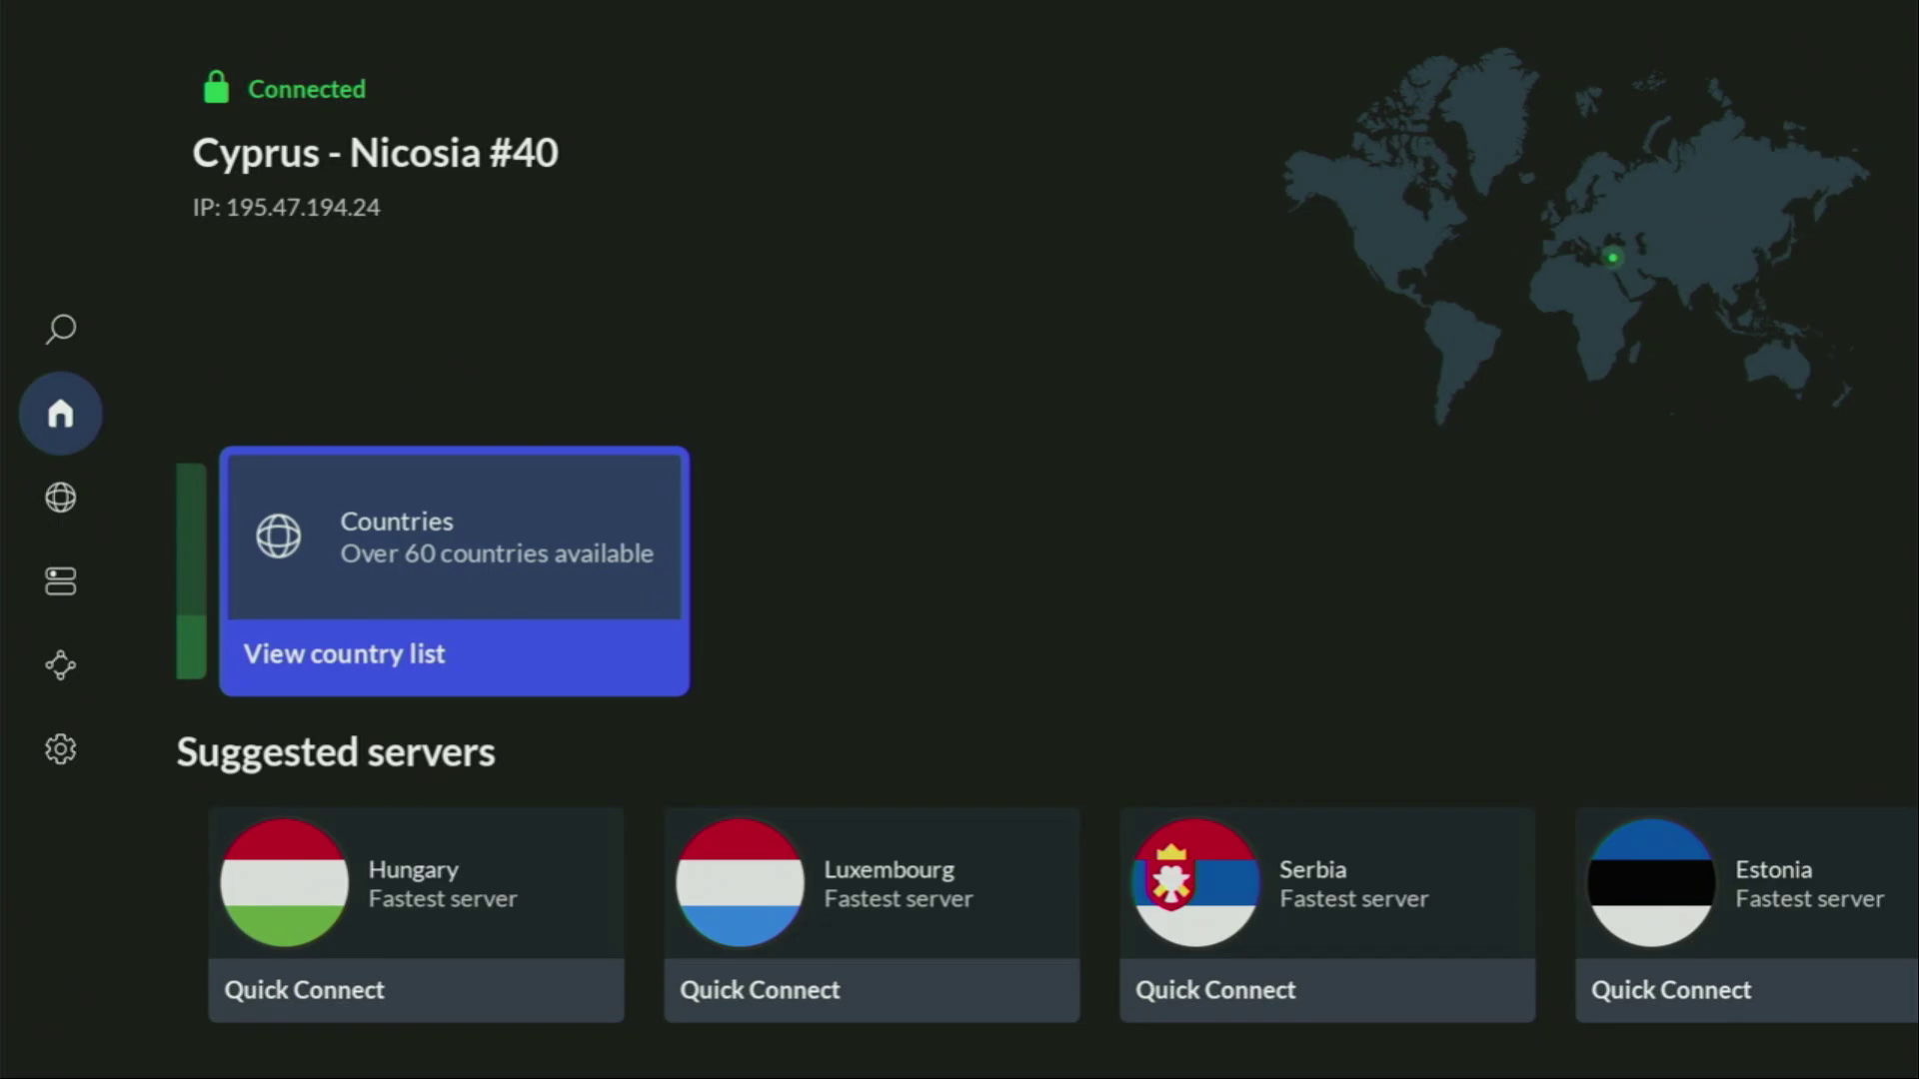
- From Popular countries, Quick Connect to Canada, landing on Montreal #1640
{"action": "key", "text": "Return"}
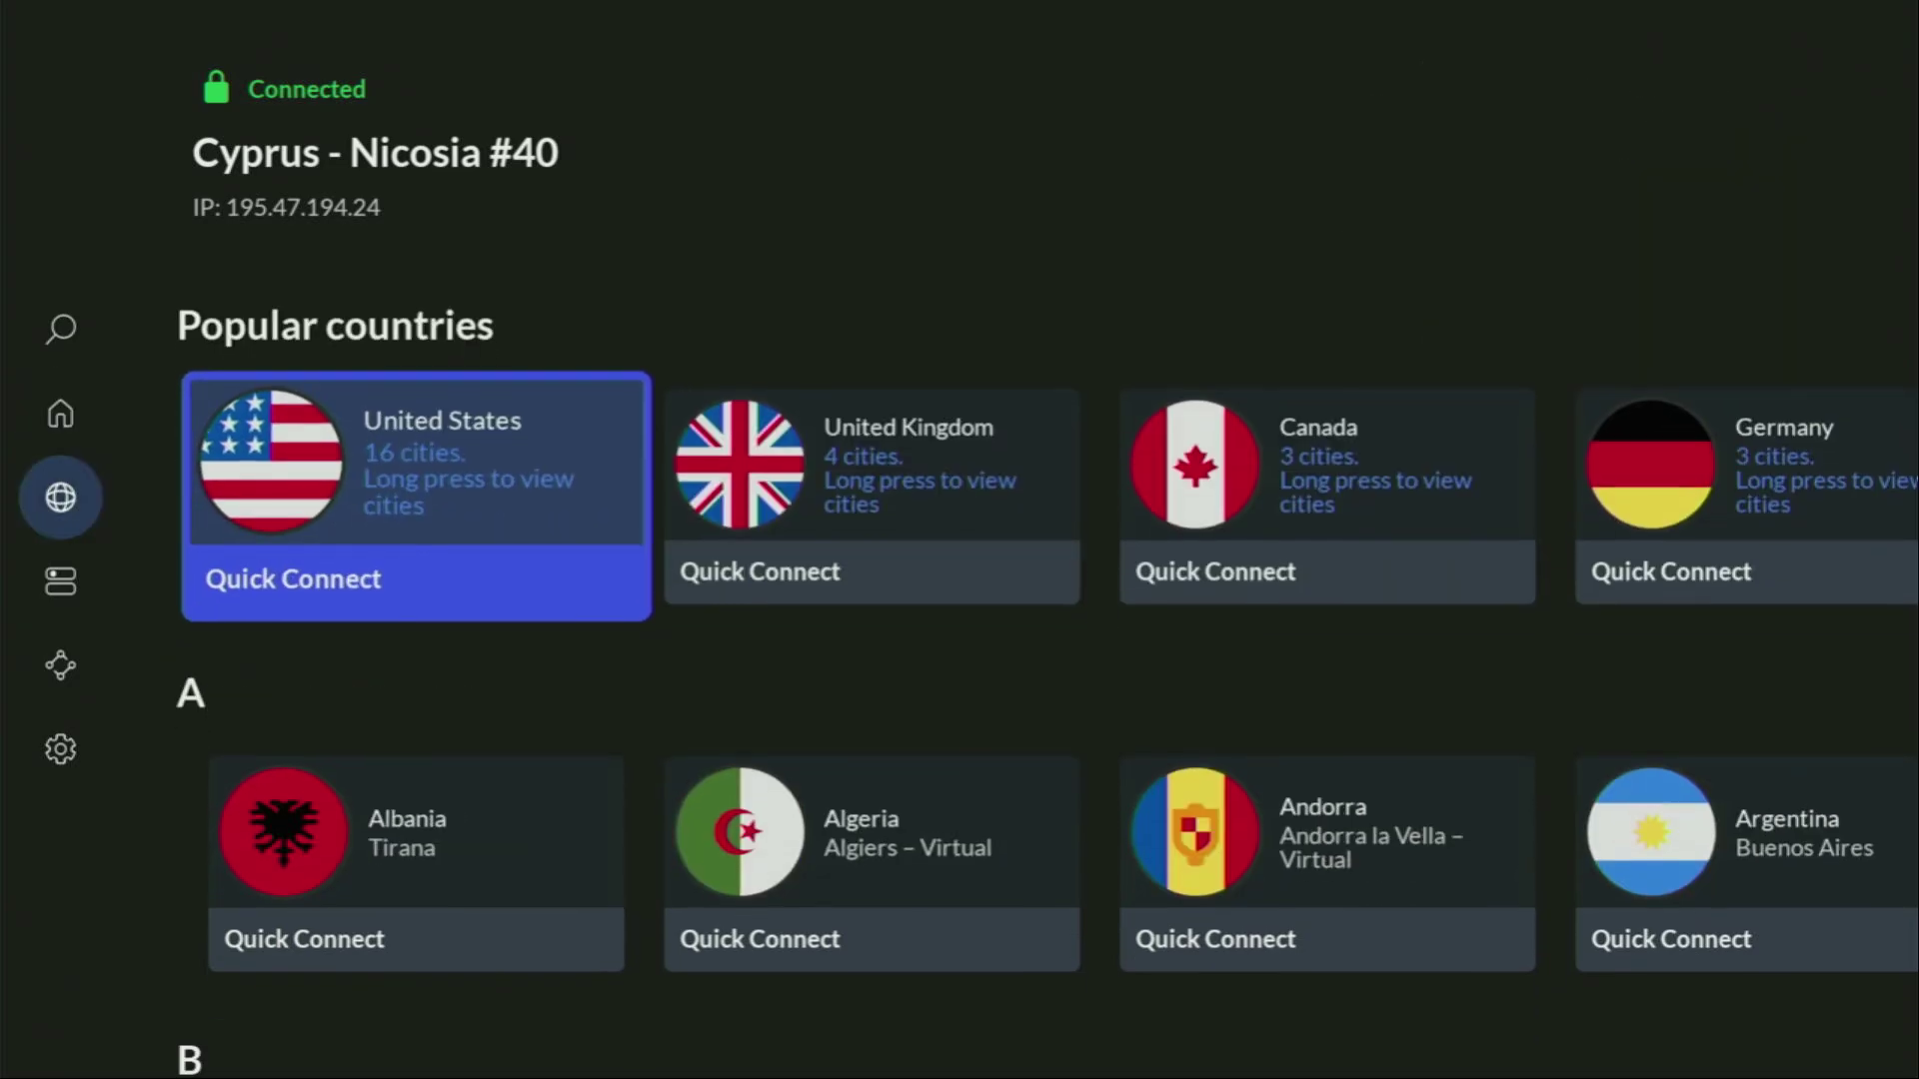
{"action": "key", "text": "Right"}
{"action": "key", "text": "Right"}
{"action": "key", "text": "Right"}
{"action": "key", "text": "Right"}
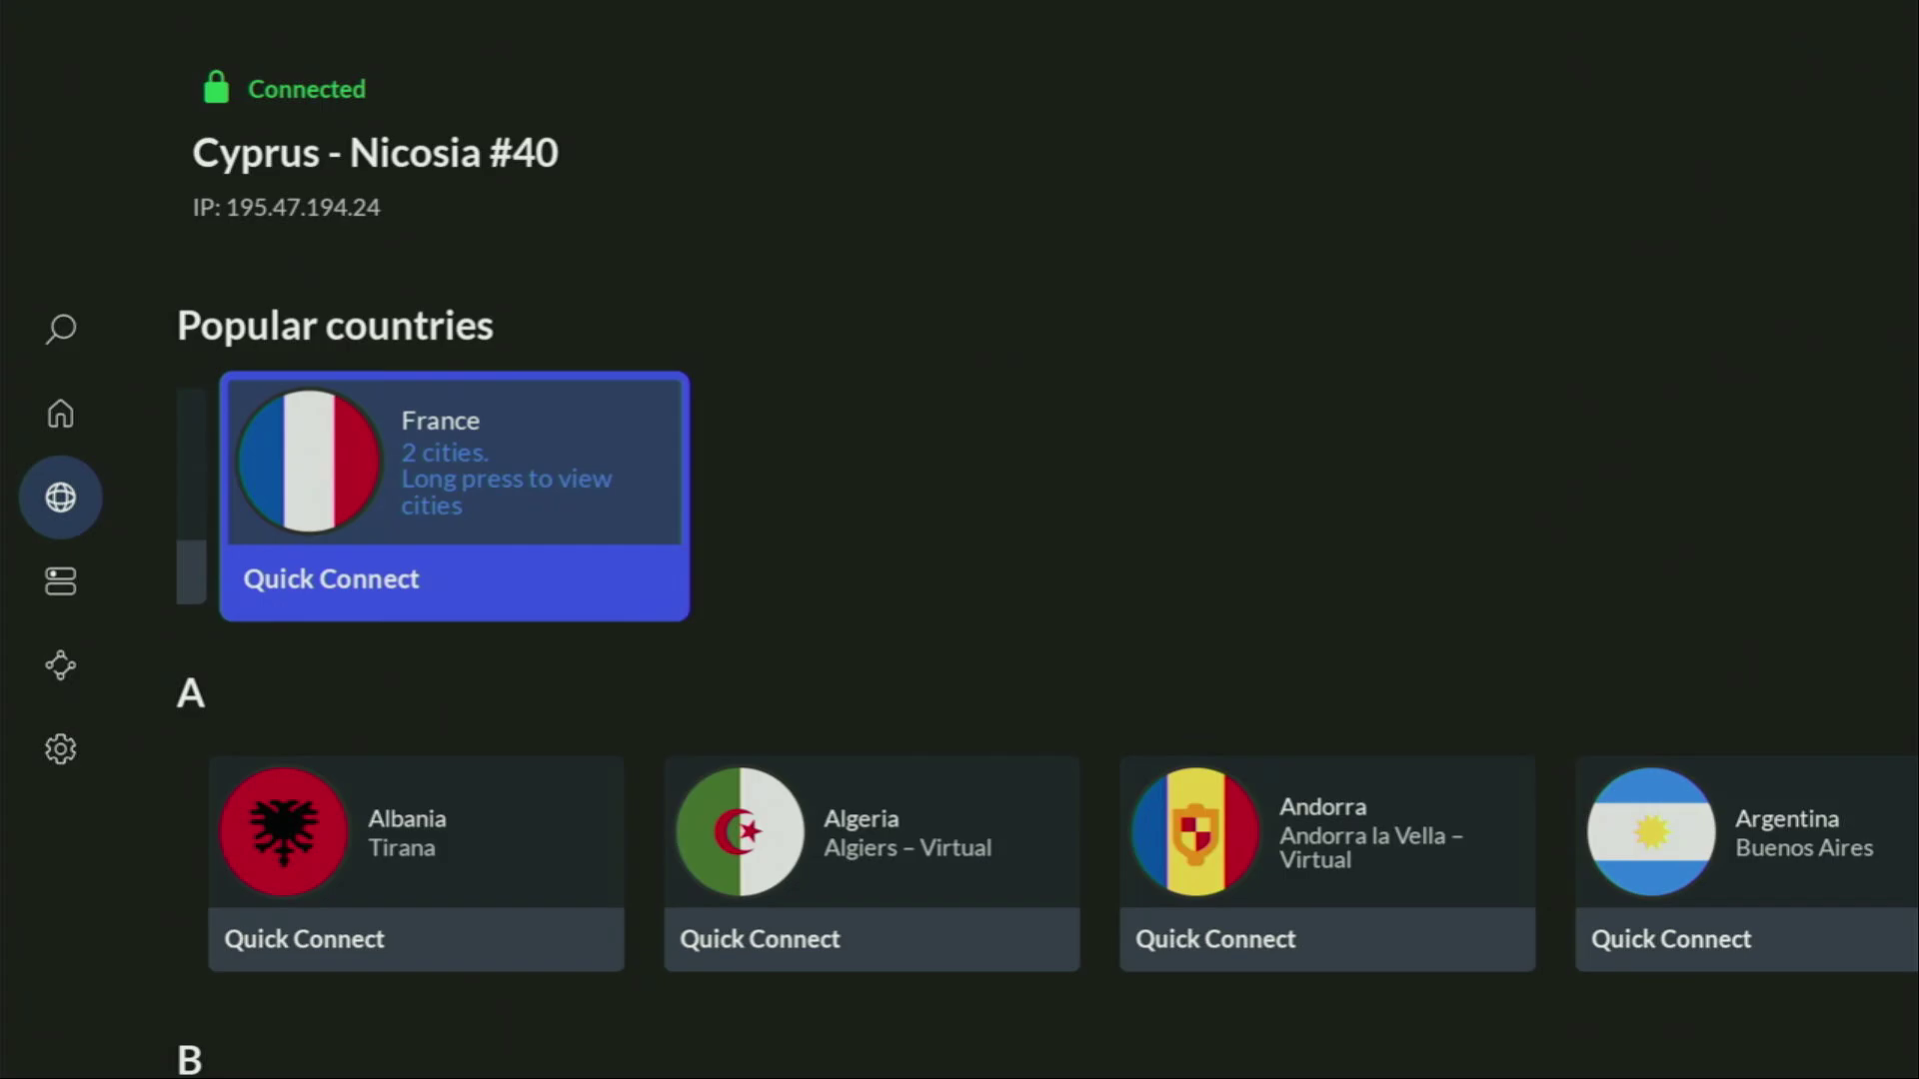
{"action": "key", "text": "Down"}
{"action": "key", "text": "Up"}
{"action": "key", "text": "Left"}
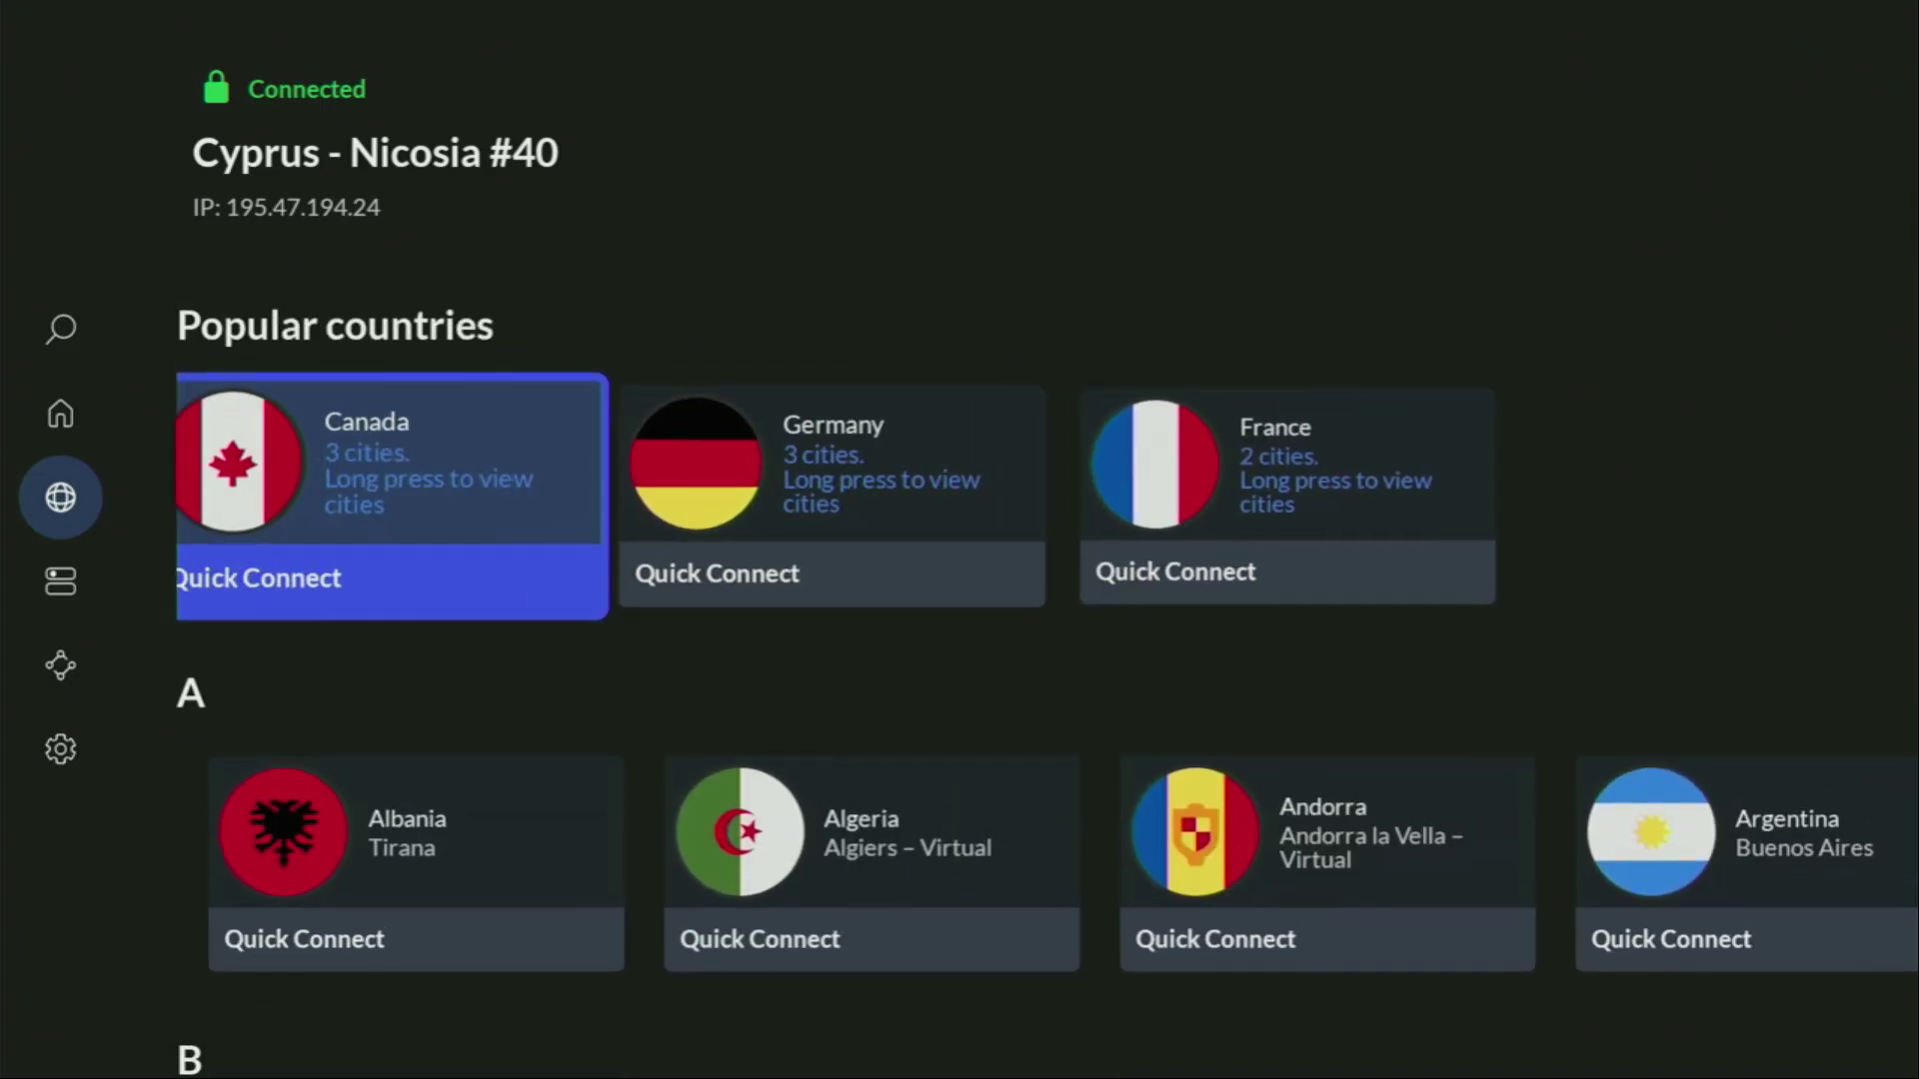
{"action": "key", "text": "Left"}
{"action": "key", "text": "Left"}
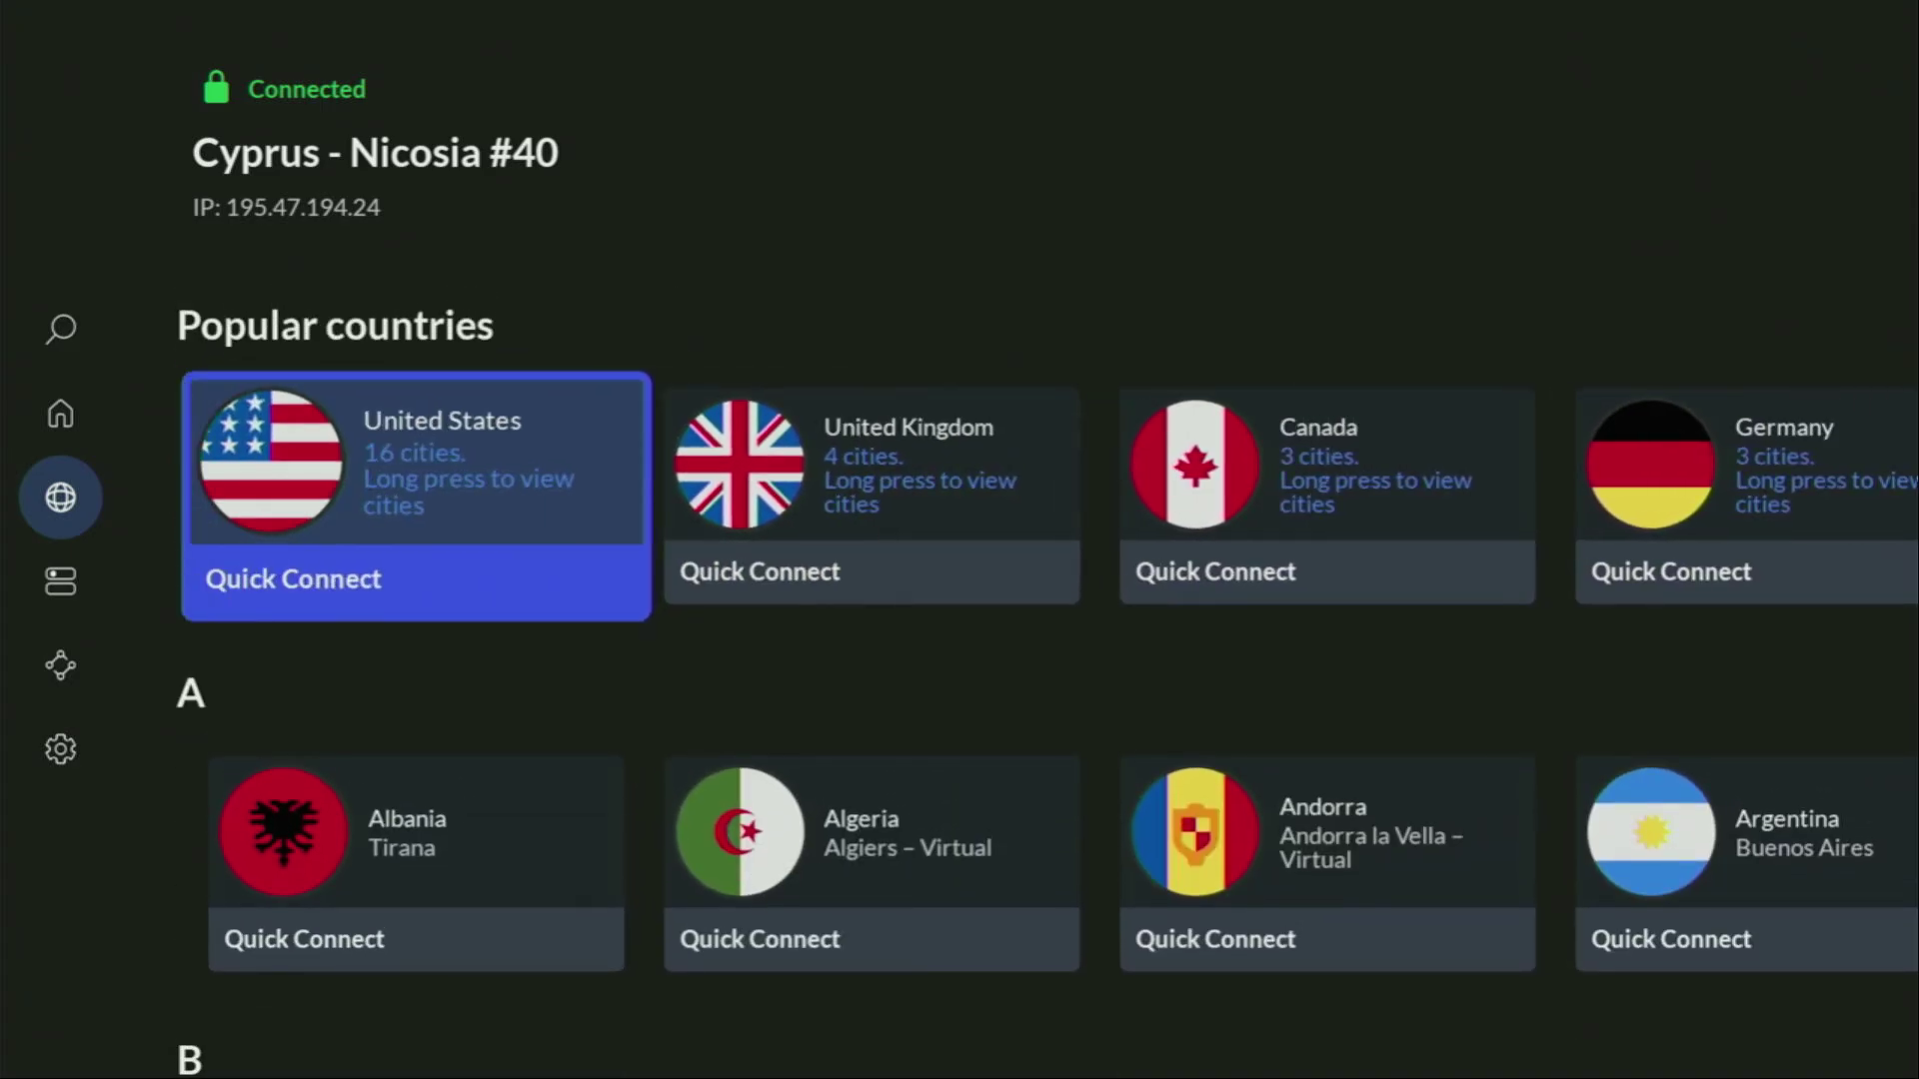
{"action": "key", "text": "Right"}
{"action": "key", "text": "Right"}
{"action": "key", "text": "Return"}
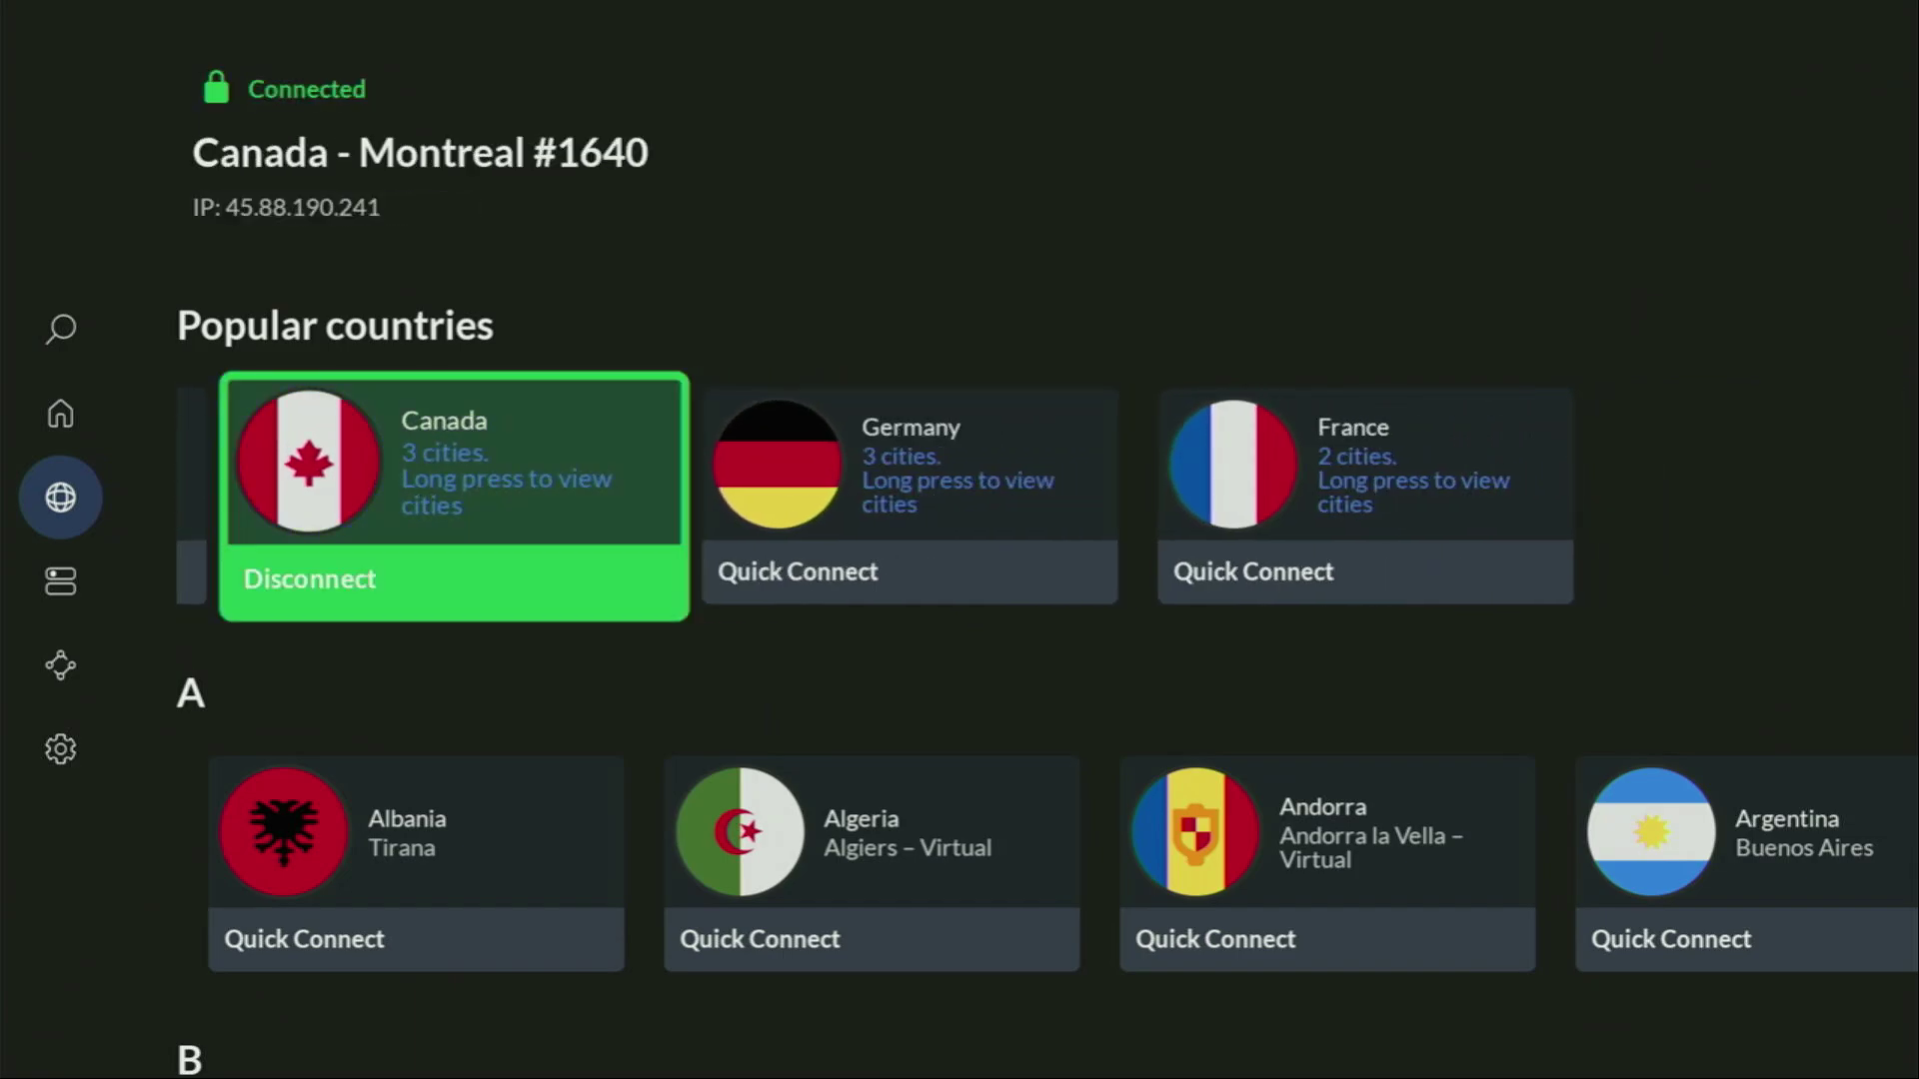
{"action": "key", "text": "Left"}
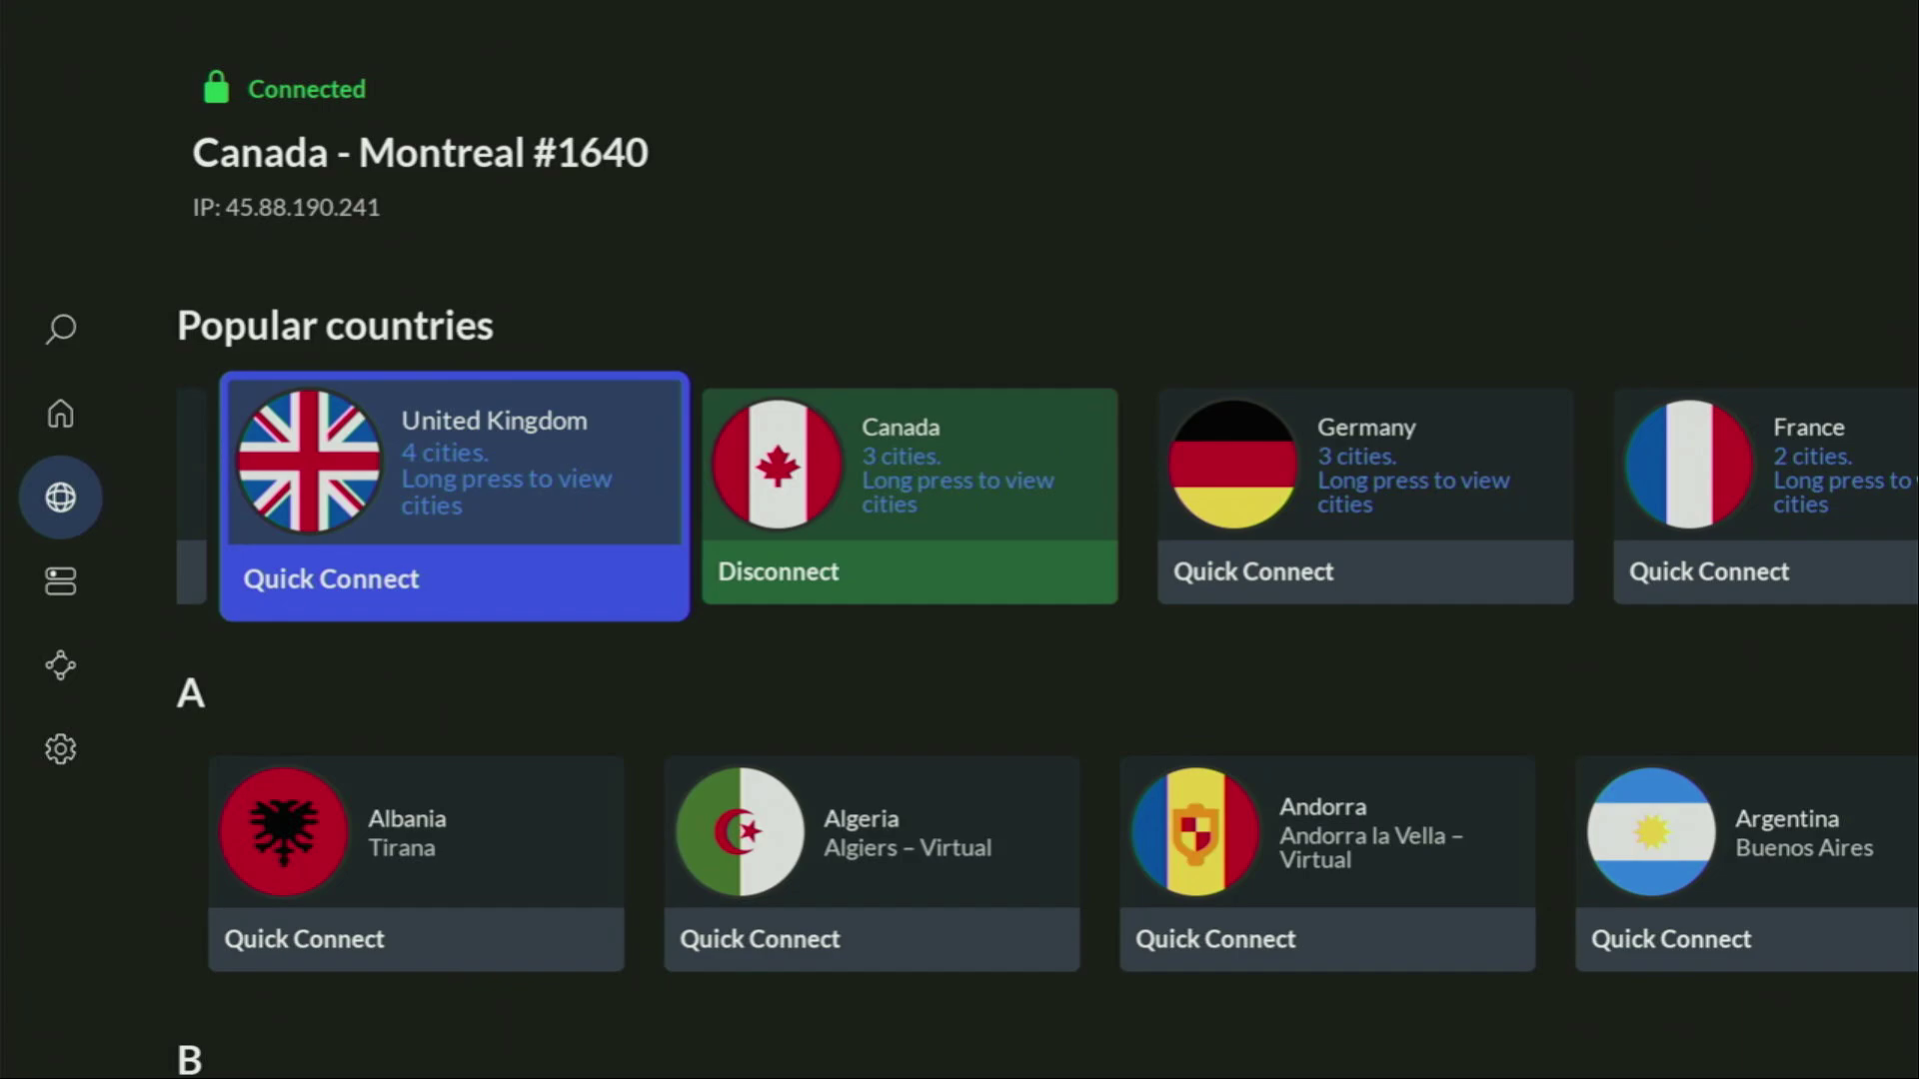
{"action": "key", "text": "Left"}
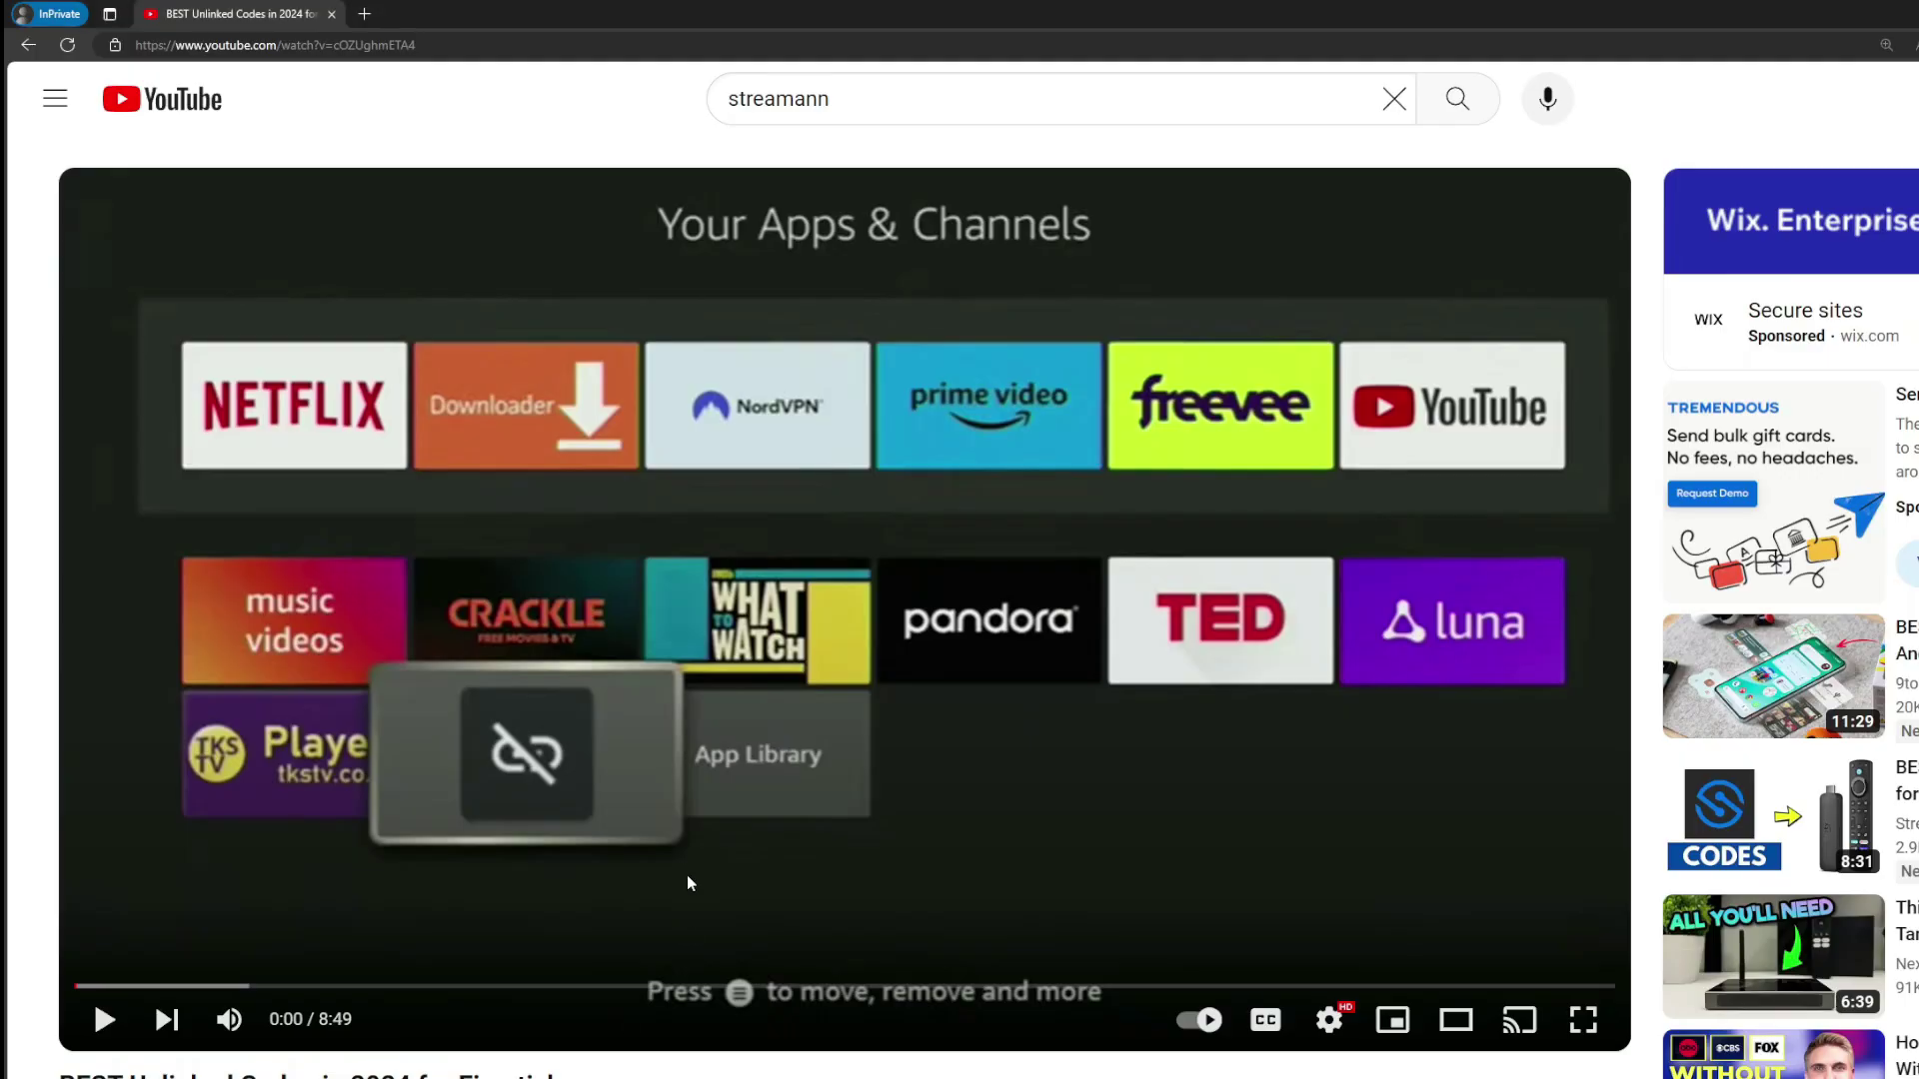
- Expand the video description and open the topvpnoffer.com link from the pinned comment
{"action": "scroll", "coordinate": [688, 883], "scroll_direction": "down", "scroll_amount": 7}
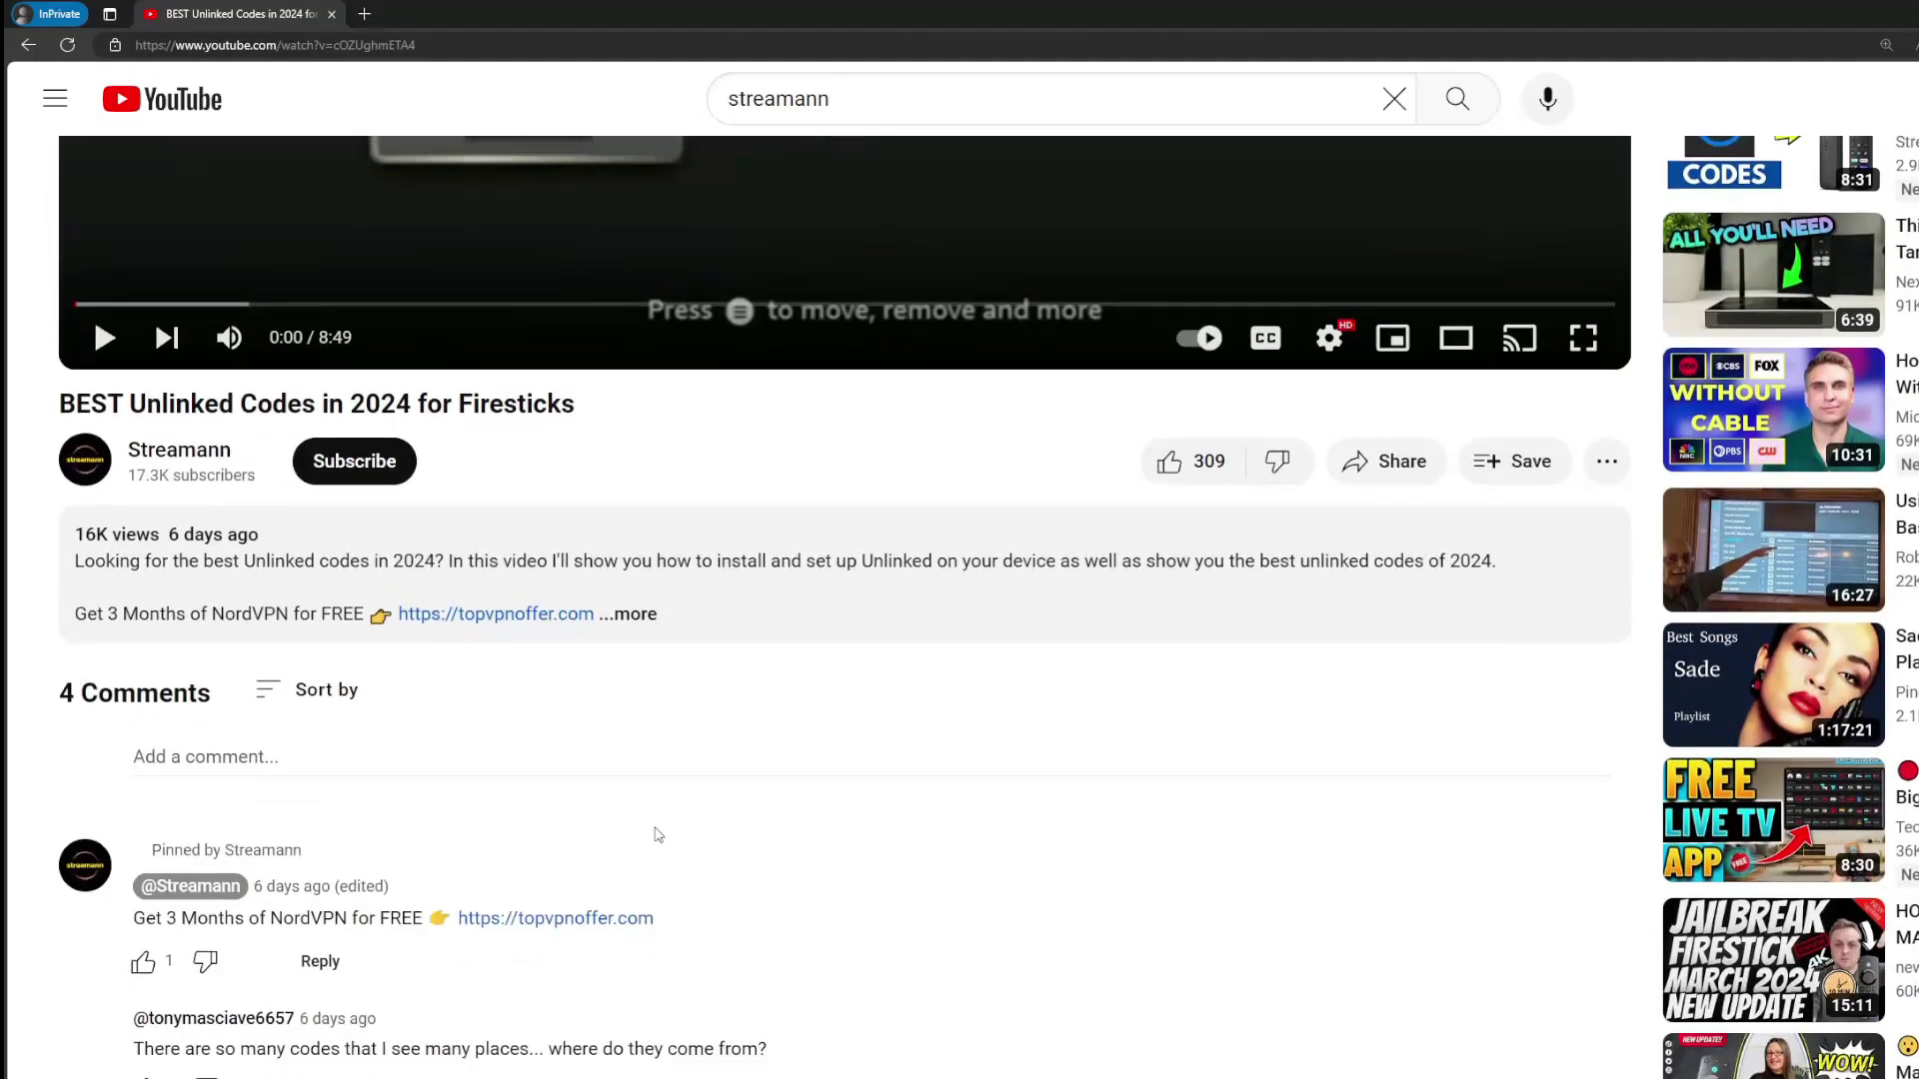
{"action": "left_click", "coordinate": [575, 525]}
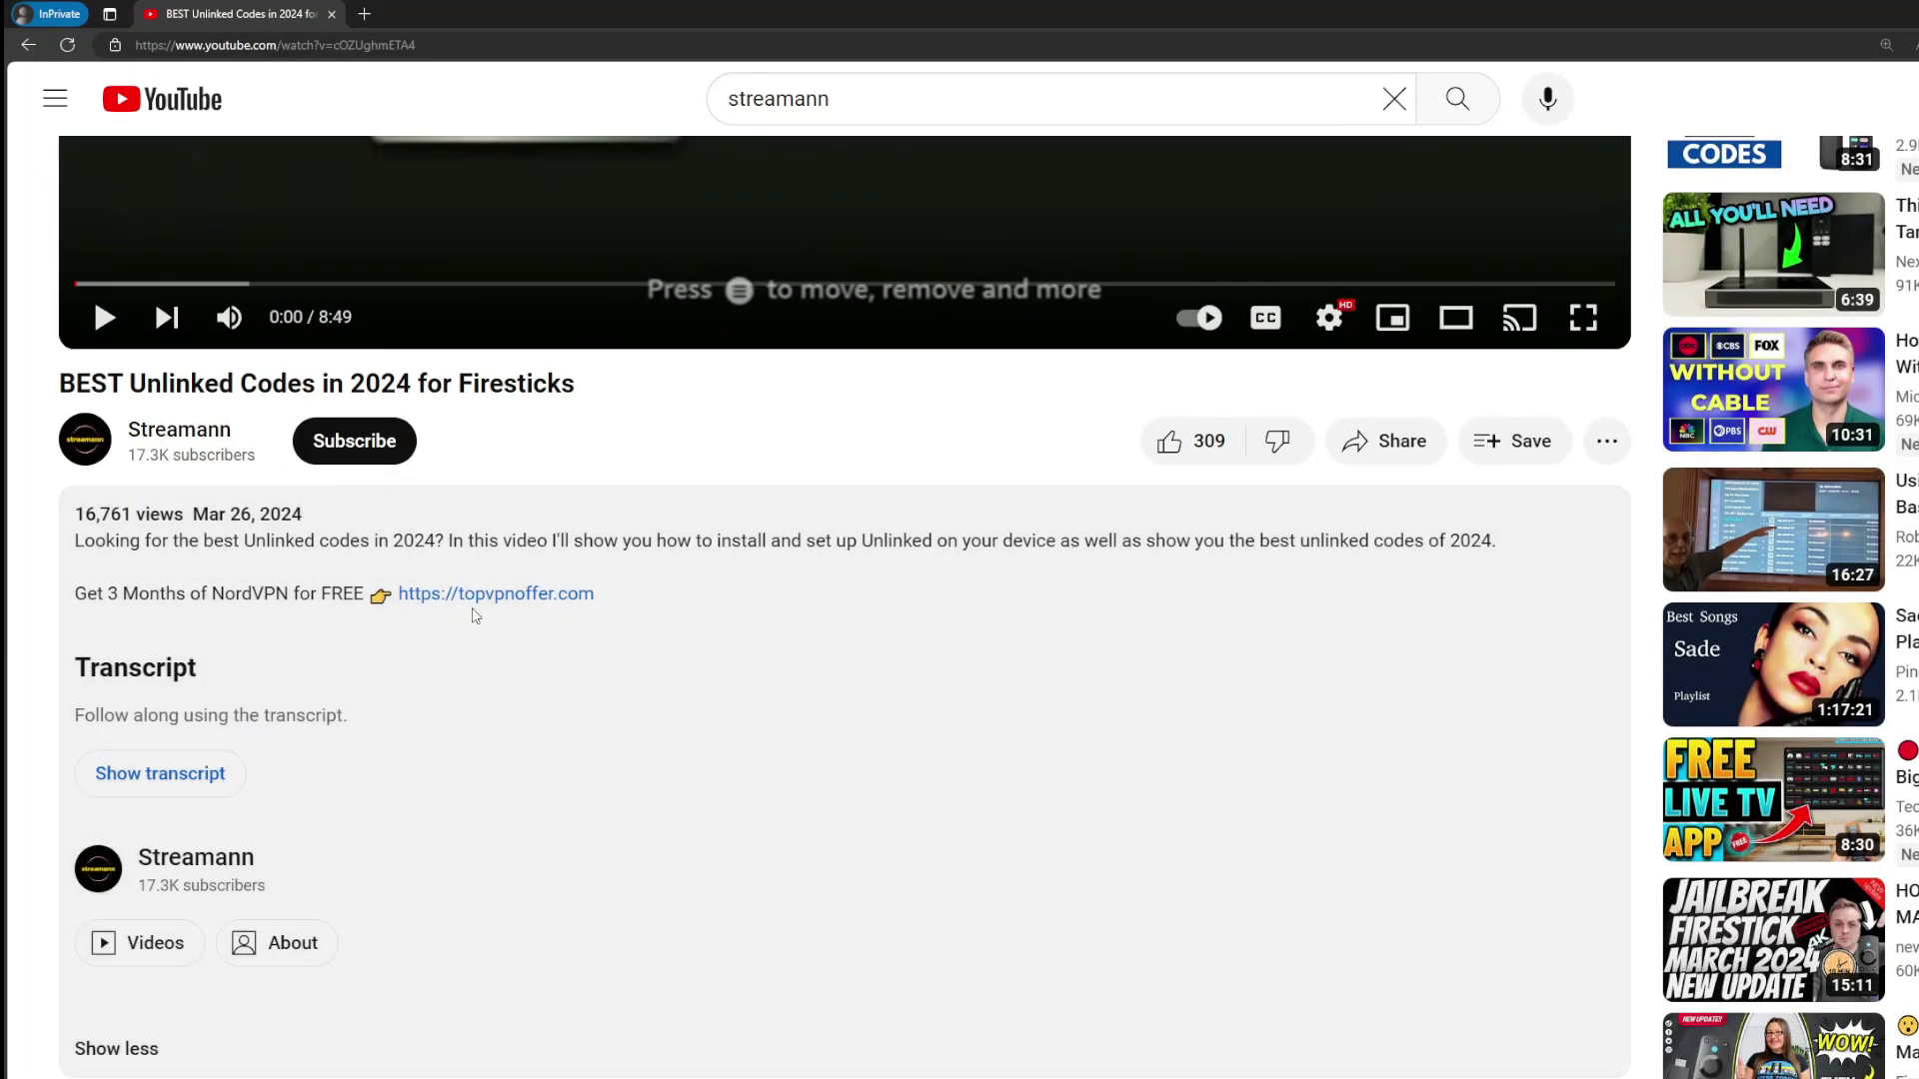
{"action": "scroll", "coordinate": [531, 835], "scroll_direction": "down", "scroll_amount": 5}
{"action": "left_click_drag", "start_coordinate": [734, 817], "coordinate": [482, 815]}
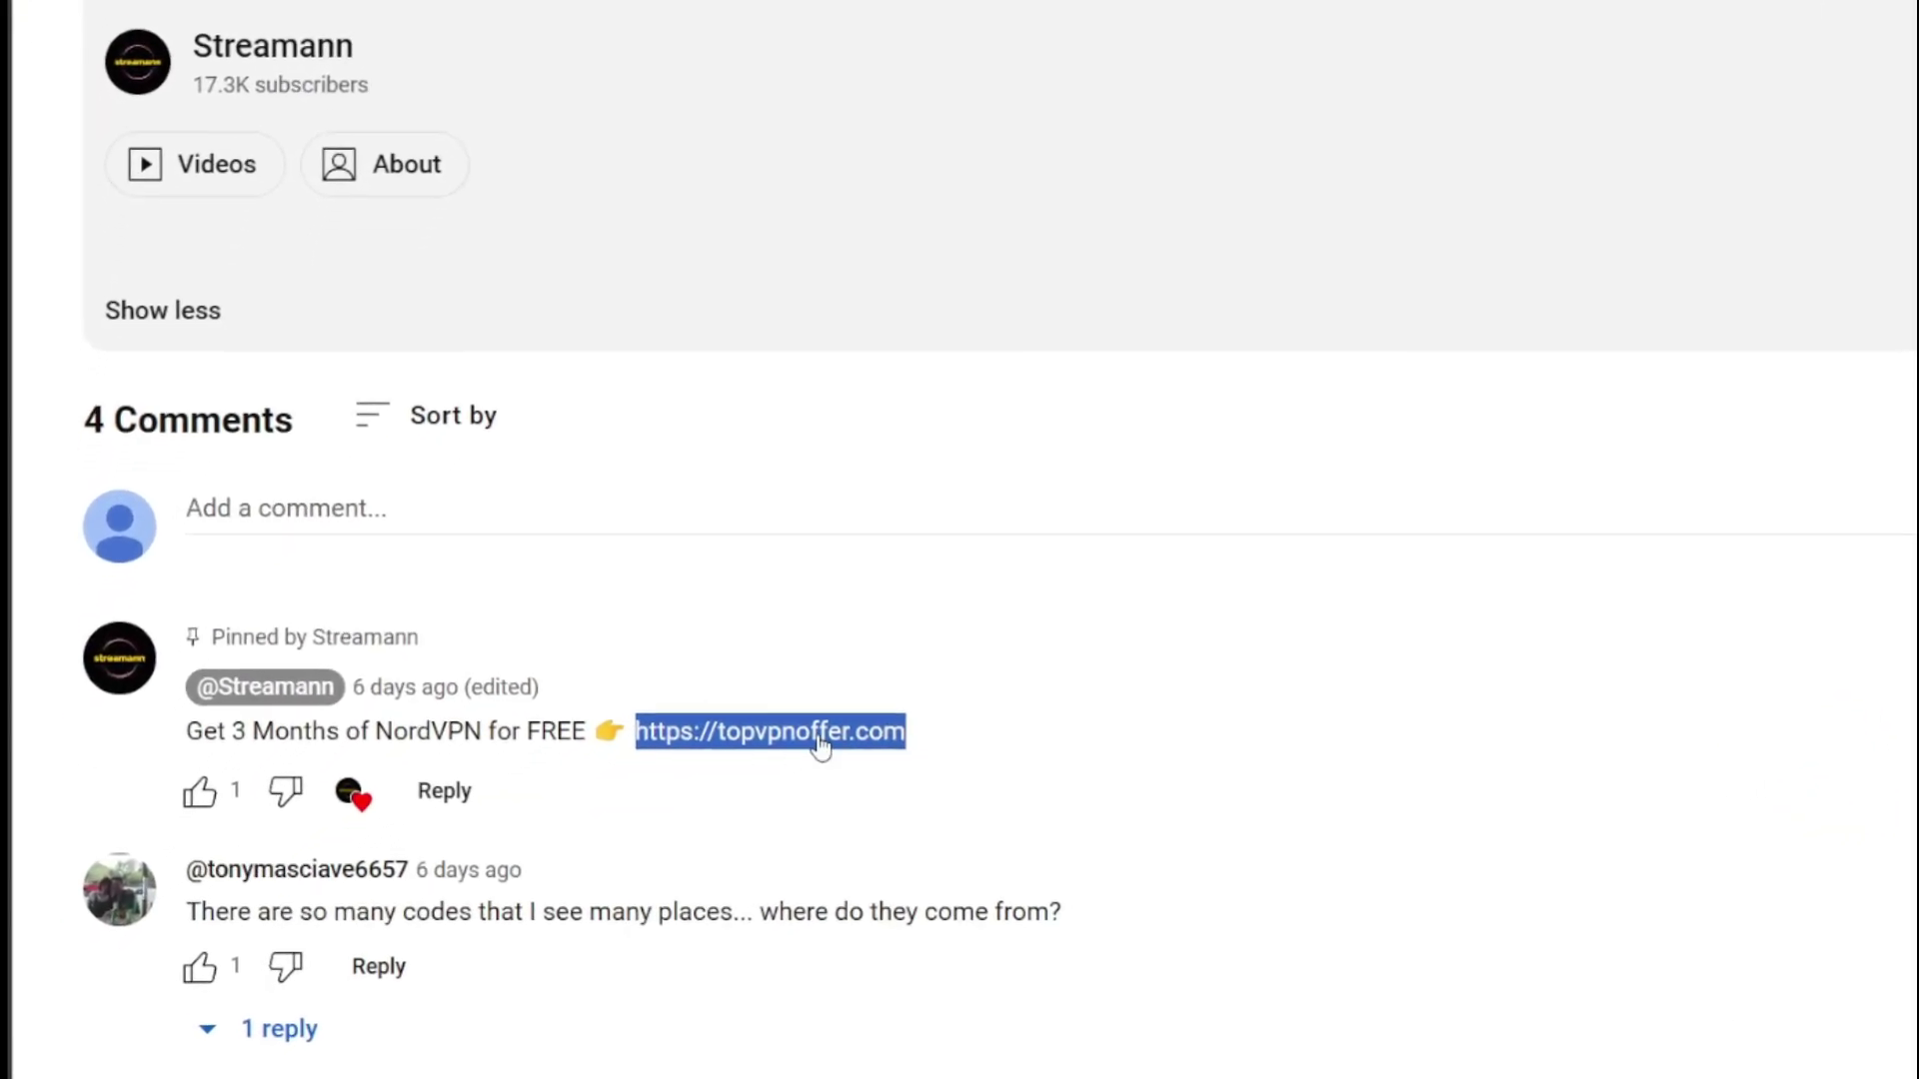
{"action": "left_click", "coordinate": [767, 760]}
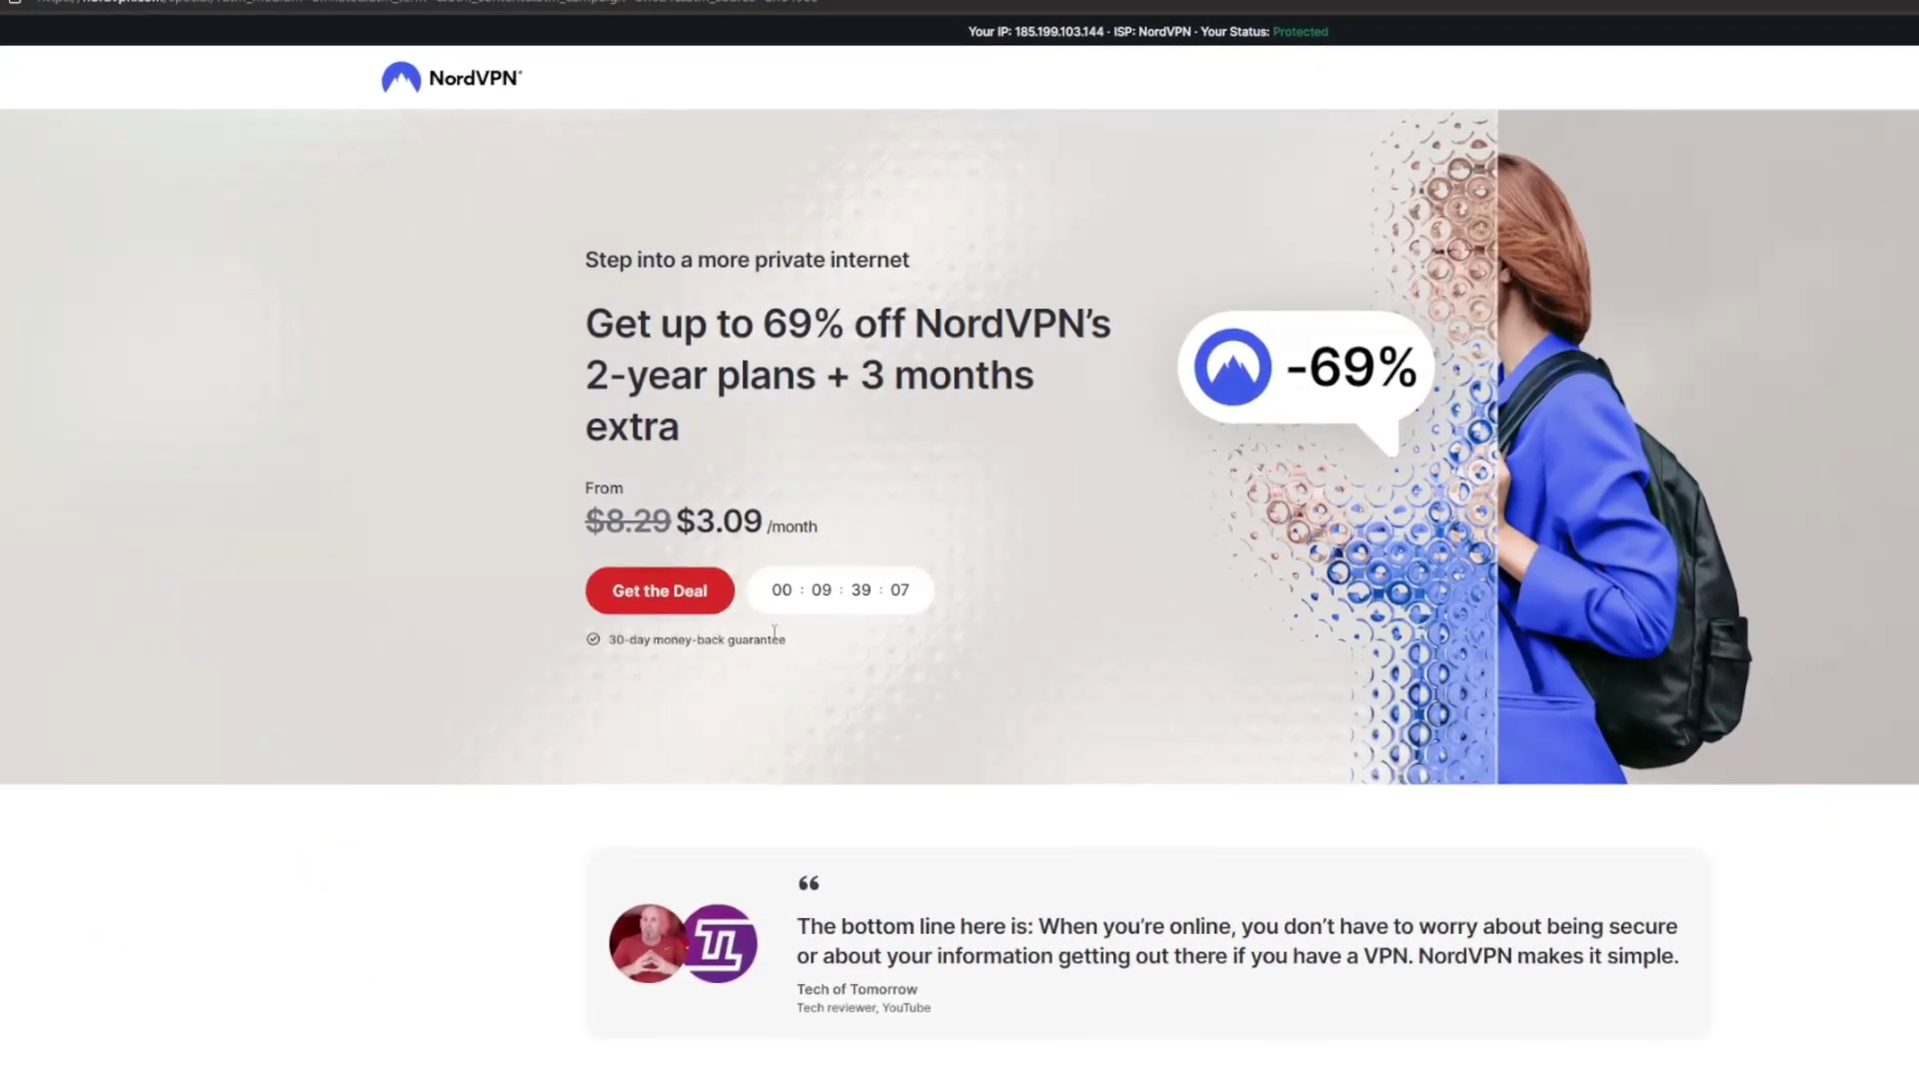
{"action": "left_click_drag", "start_coordinate": [860, 378], "coordinate": [1050, 396]}
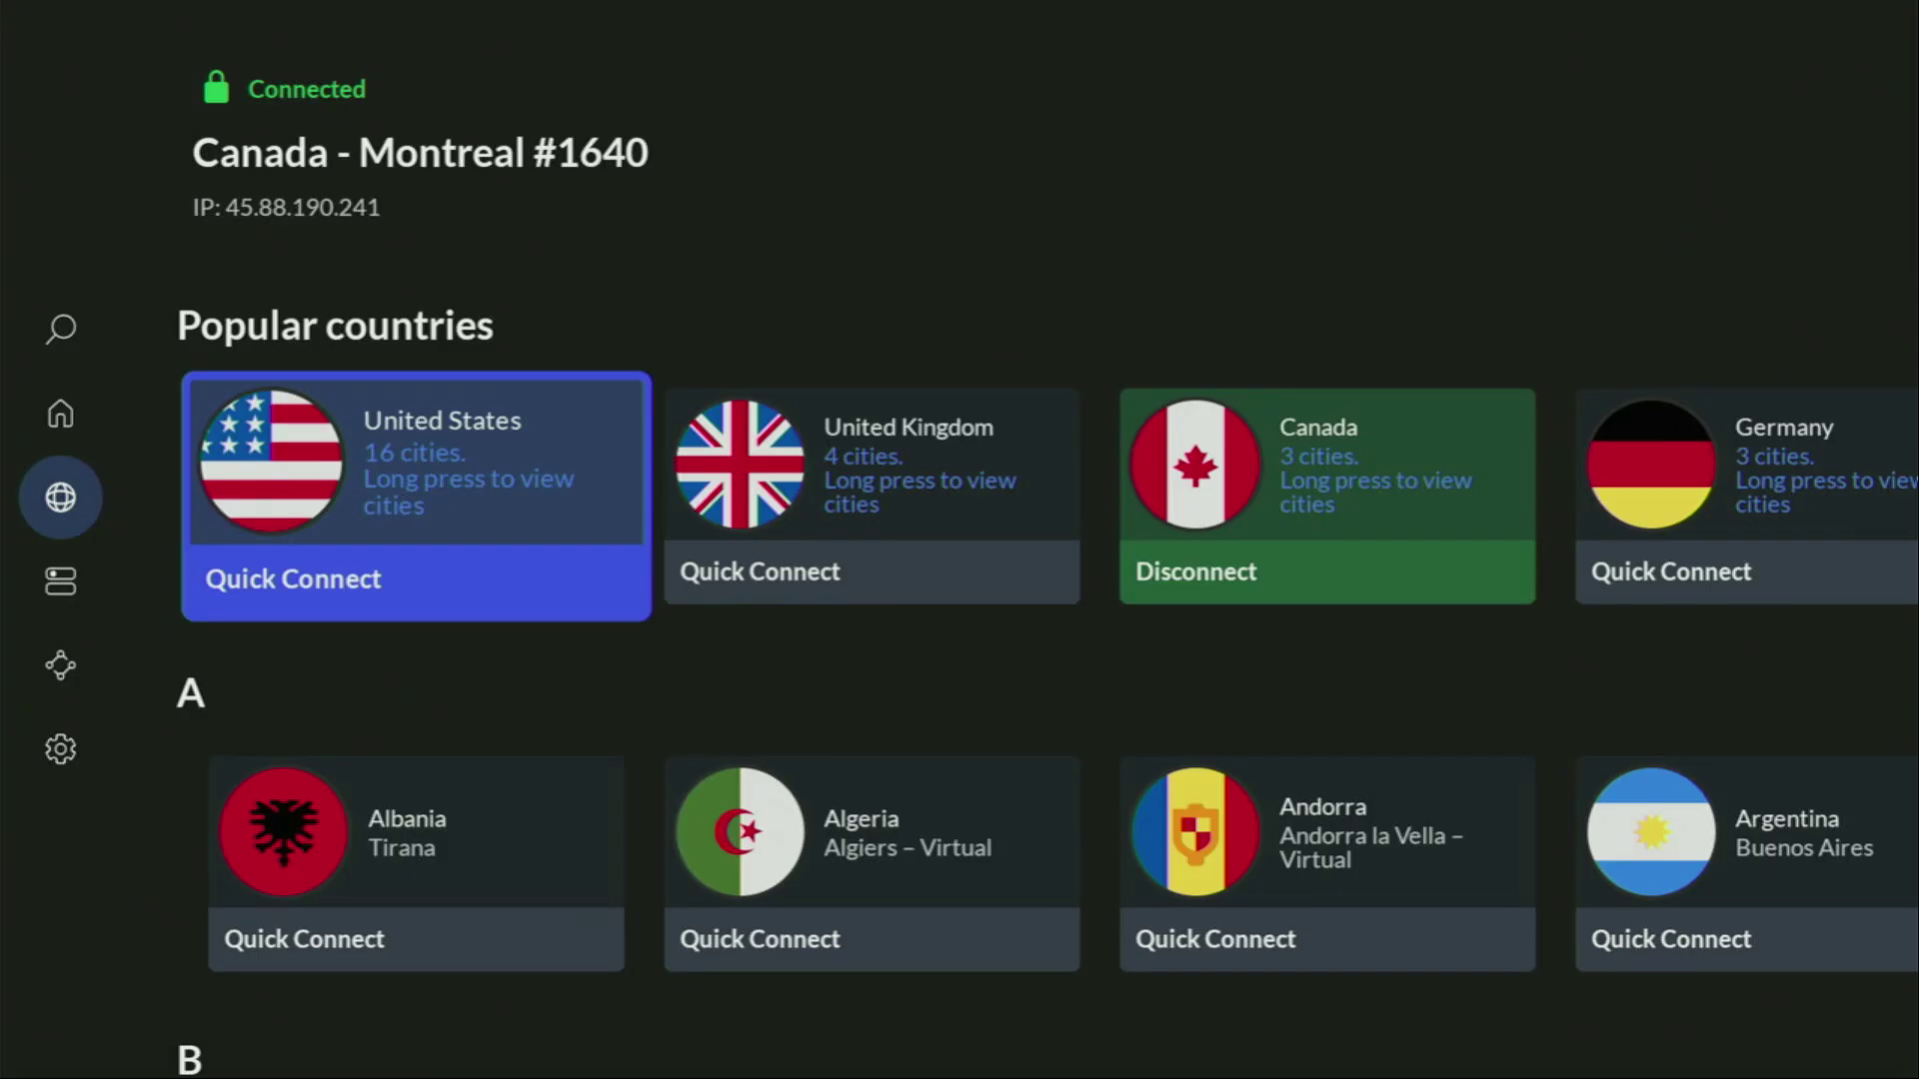
- Go to Downloader's Home page and bring up the keyboard for a URL or short code
{"action": "key", "text": "Home"}
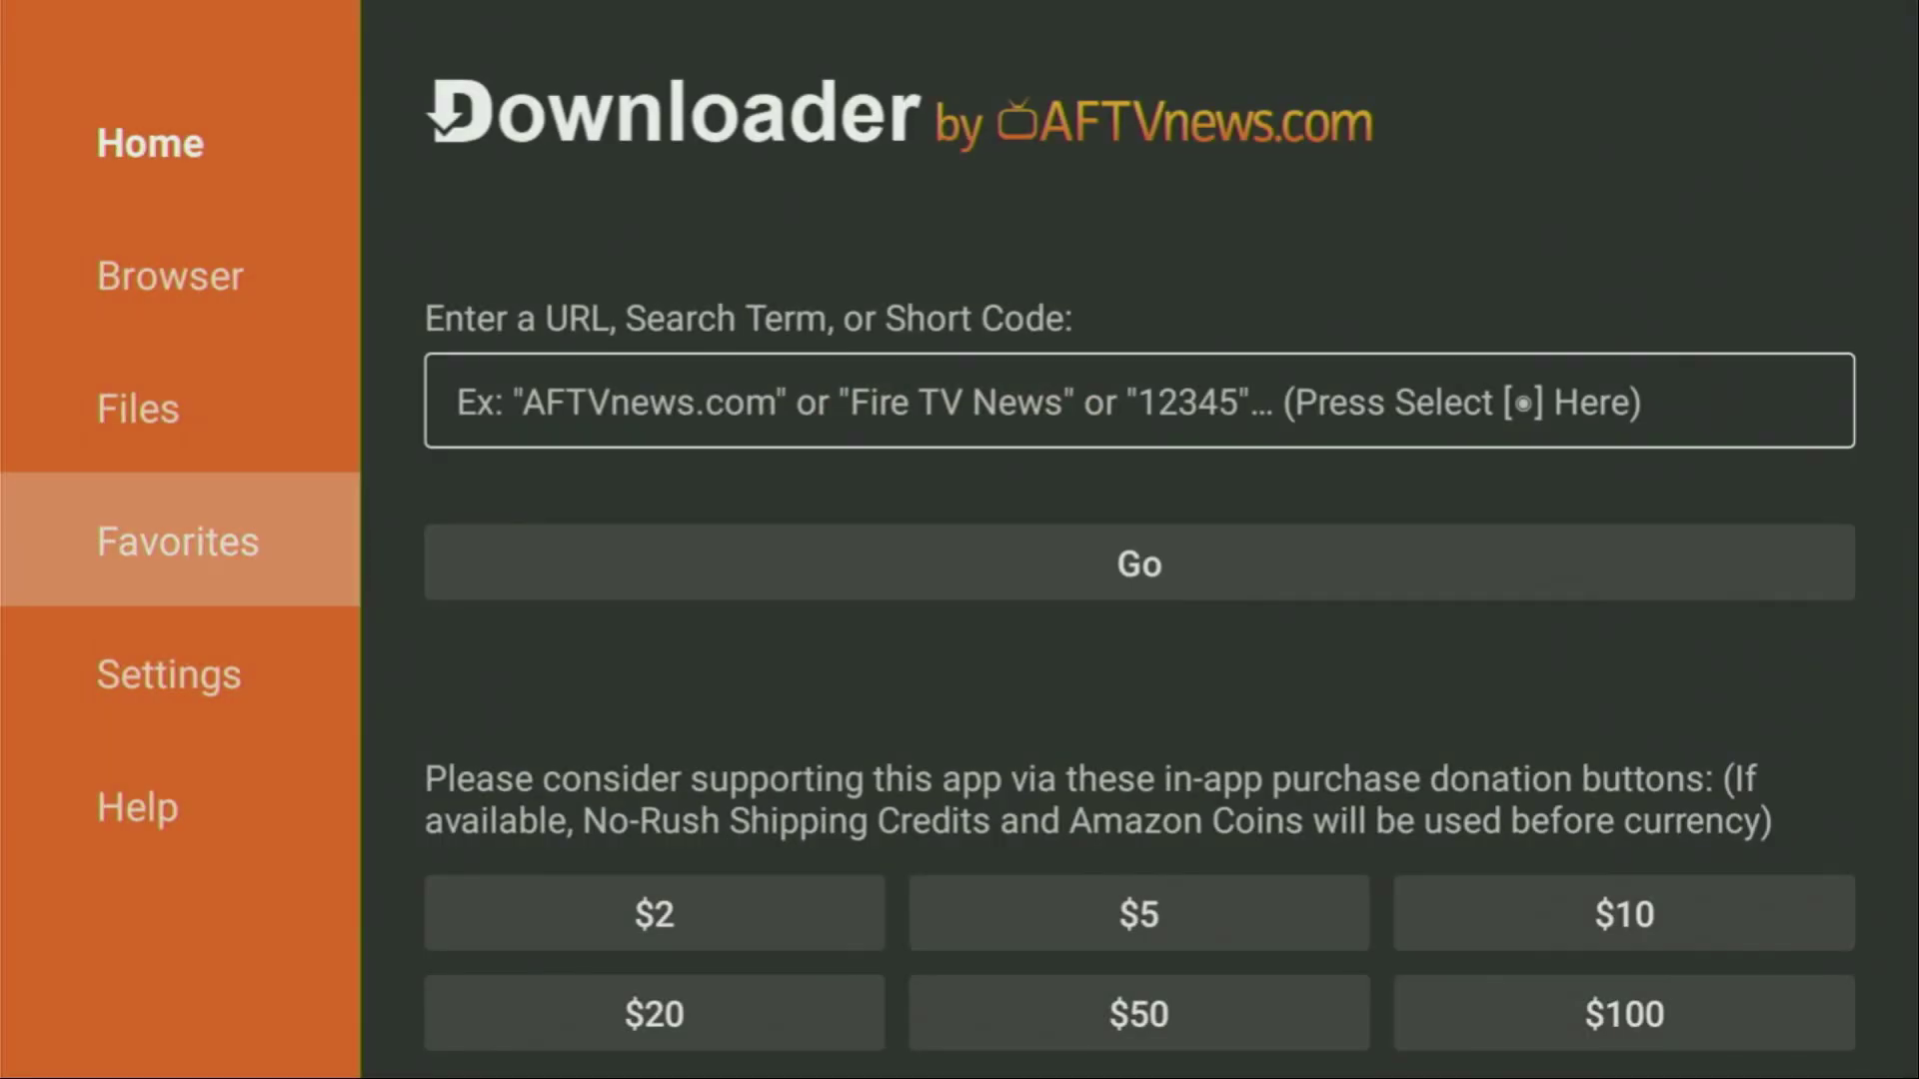
{"action": "key", "text": "Up"}
{"action": "key", "text": "Up"}
{"action": "key", "text": "Up"}
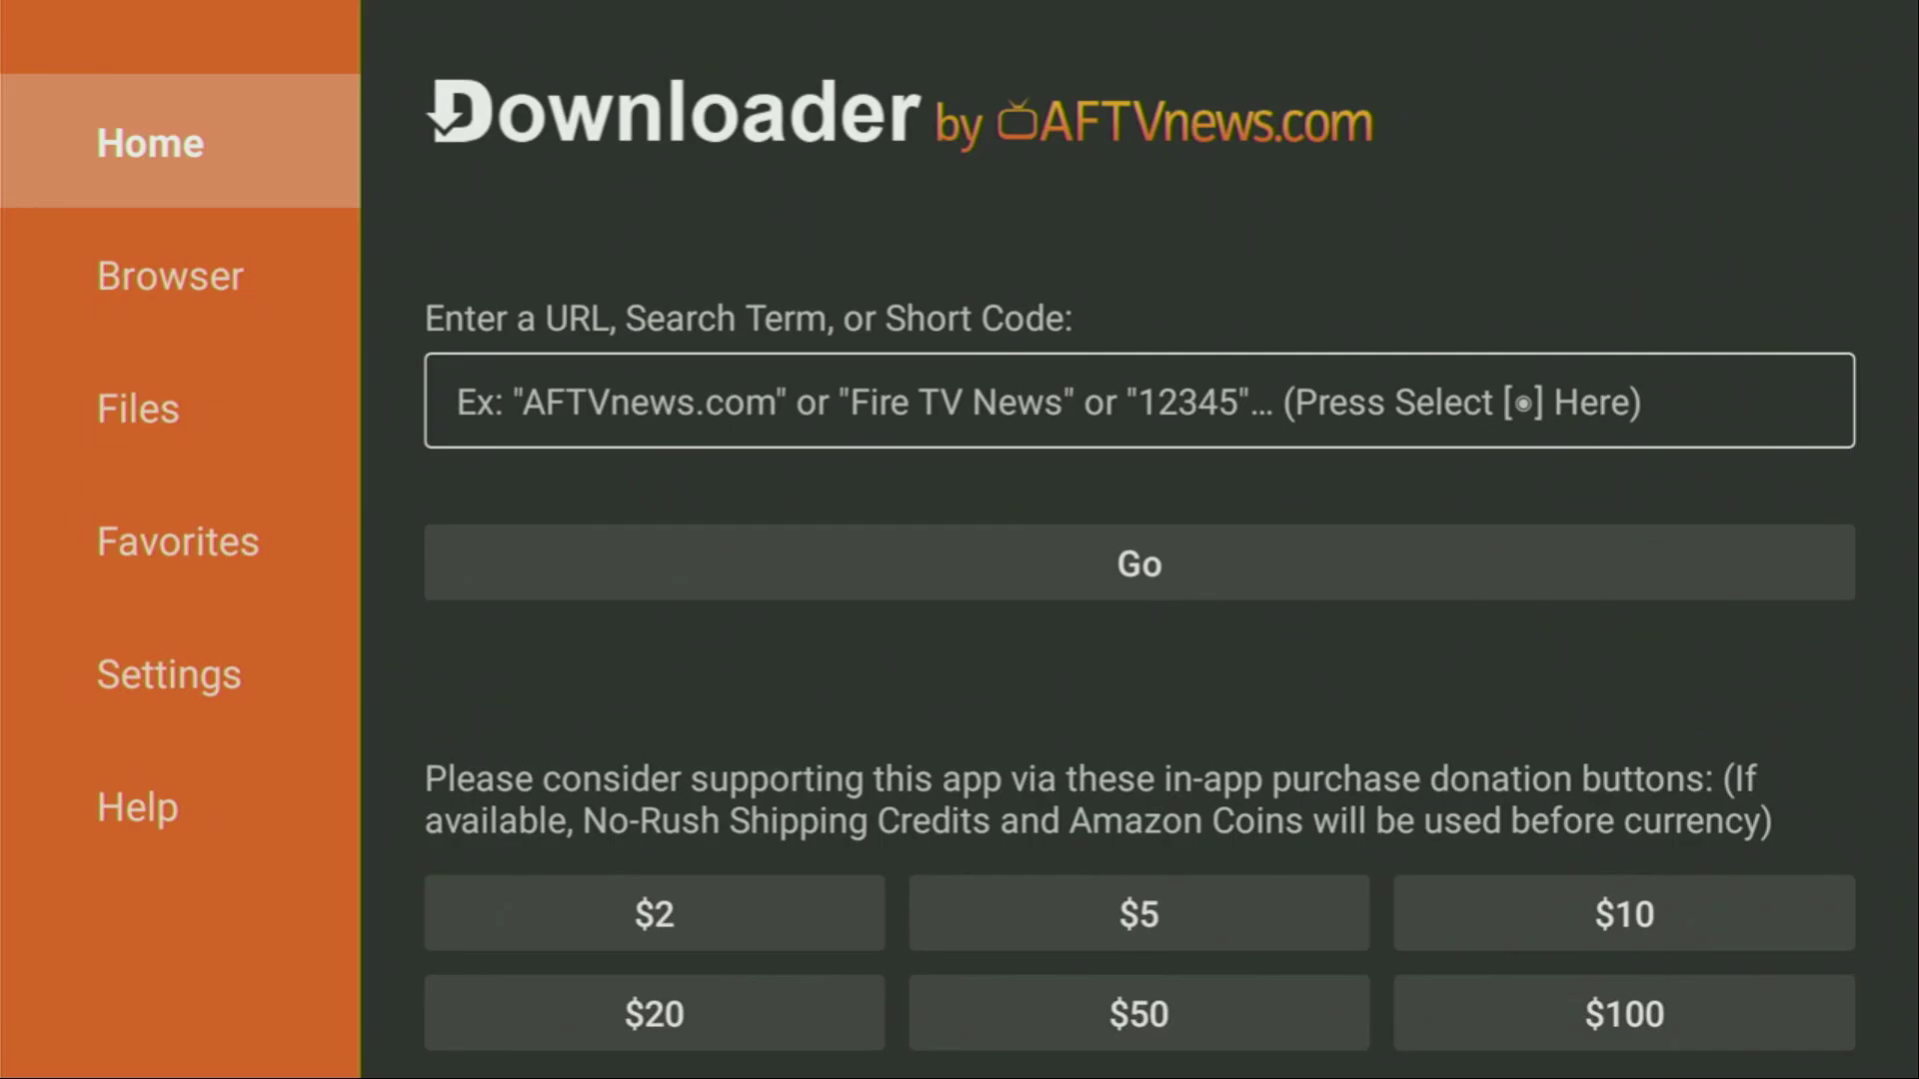
{"action": "key", "text": "Down"}
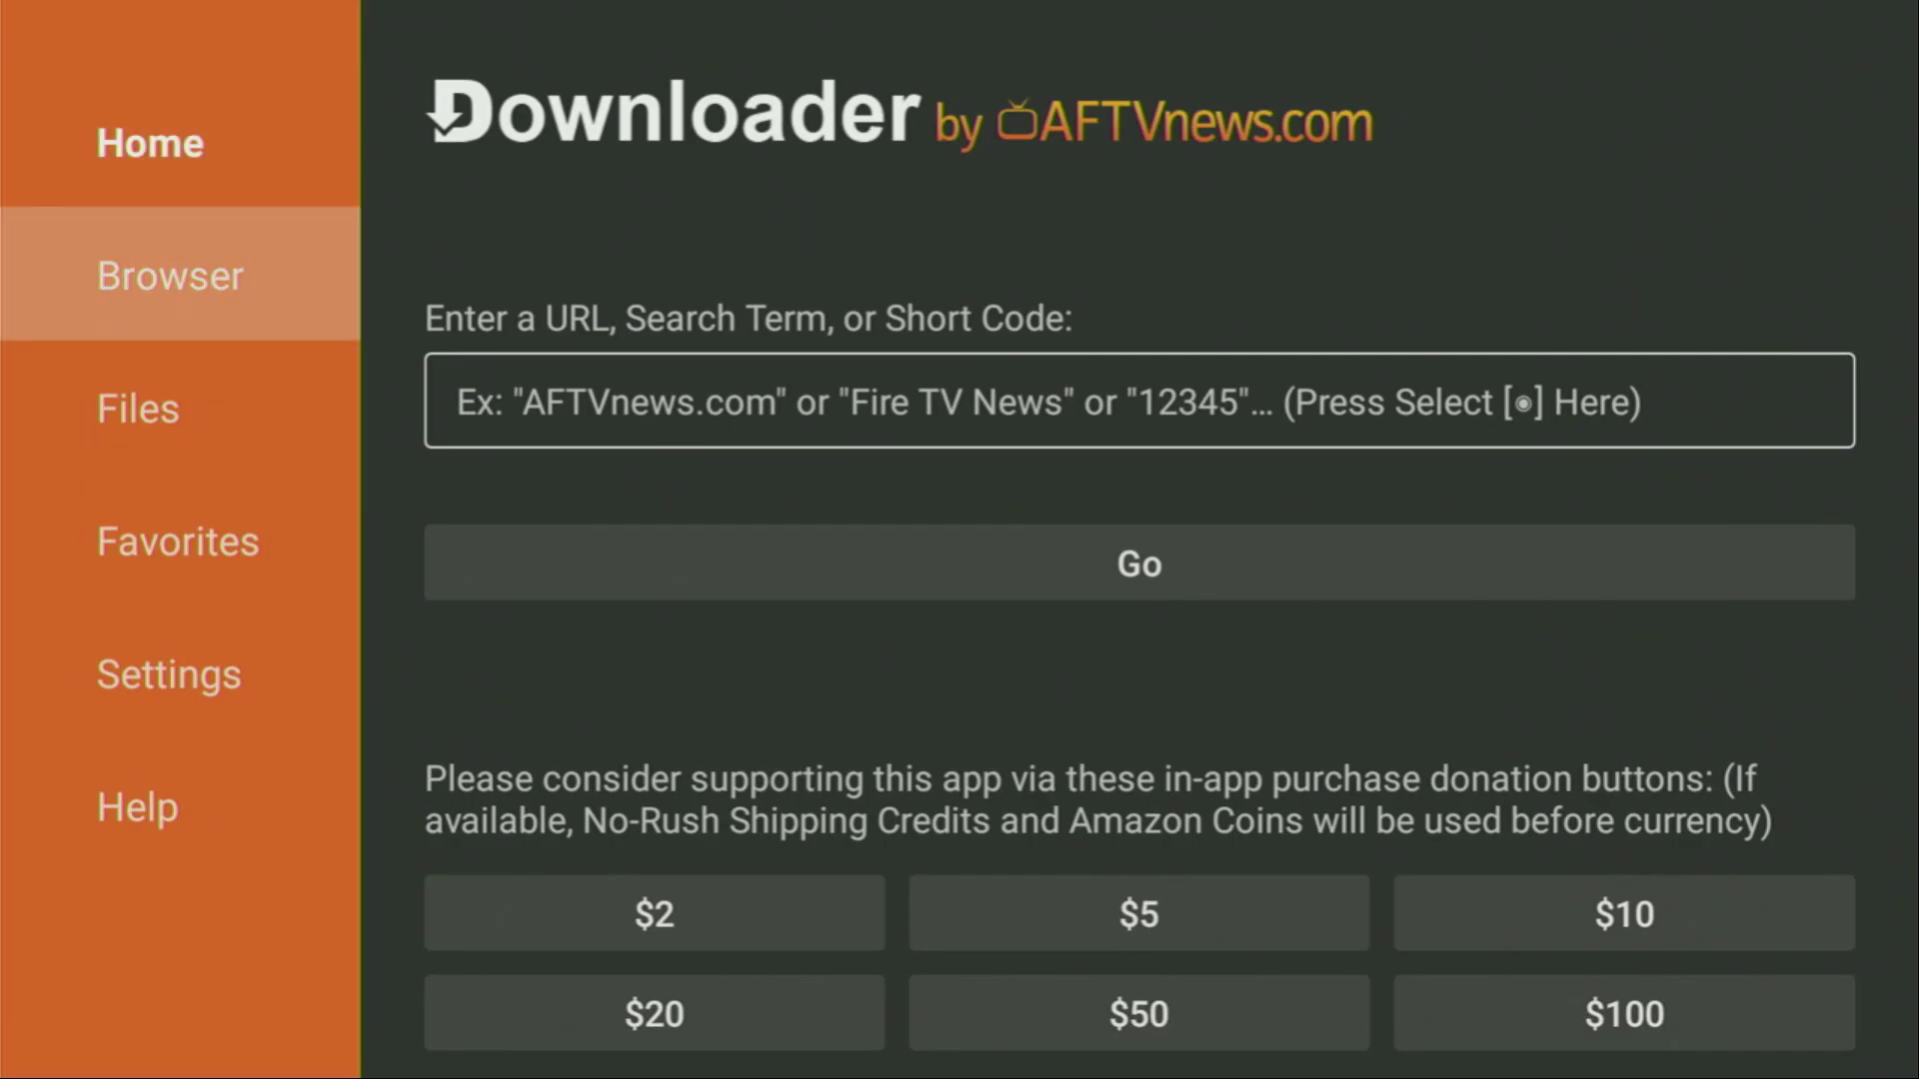
{"action": "key", "text": "Right"}
{"action": "key", "text": "Return"}
- Enter the short code 298344 on the on-screen keyboard
{"action": "key", "text": "Up"}
{"action": "key", "text": "Right"}
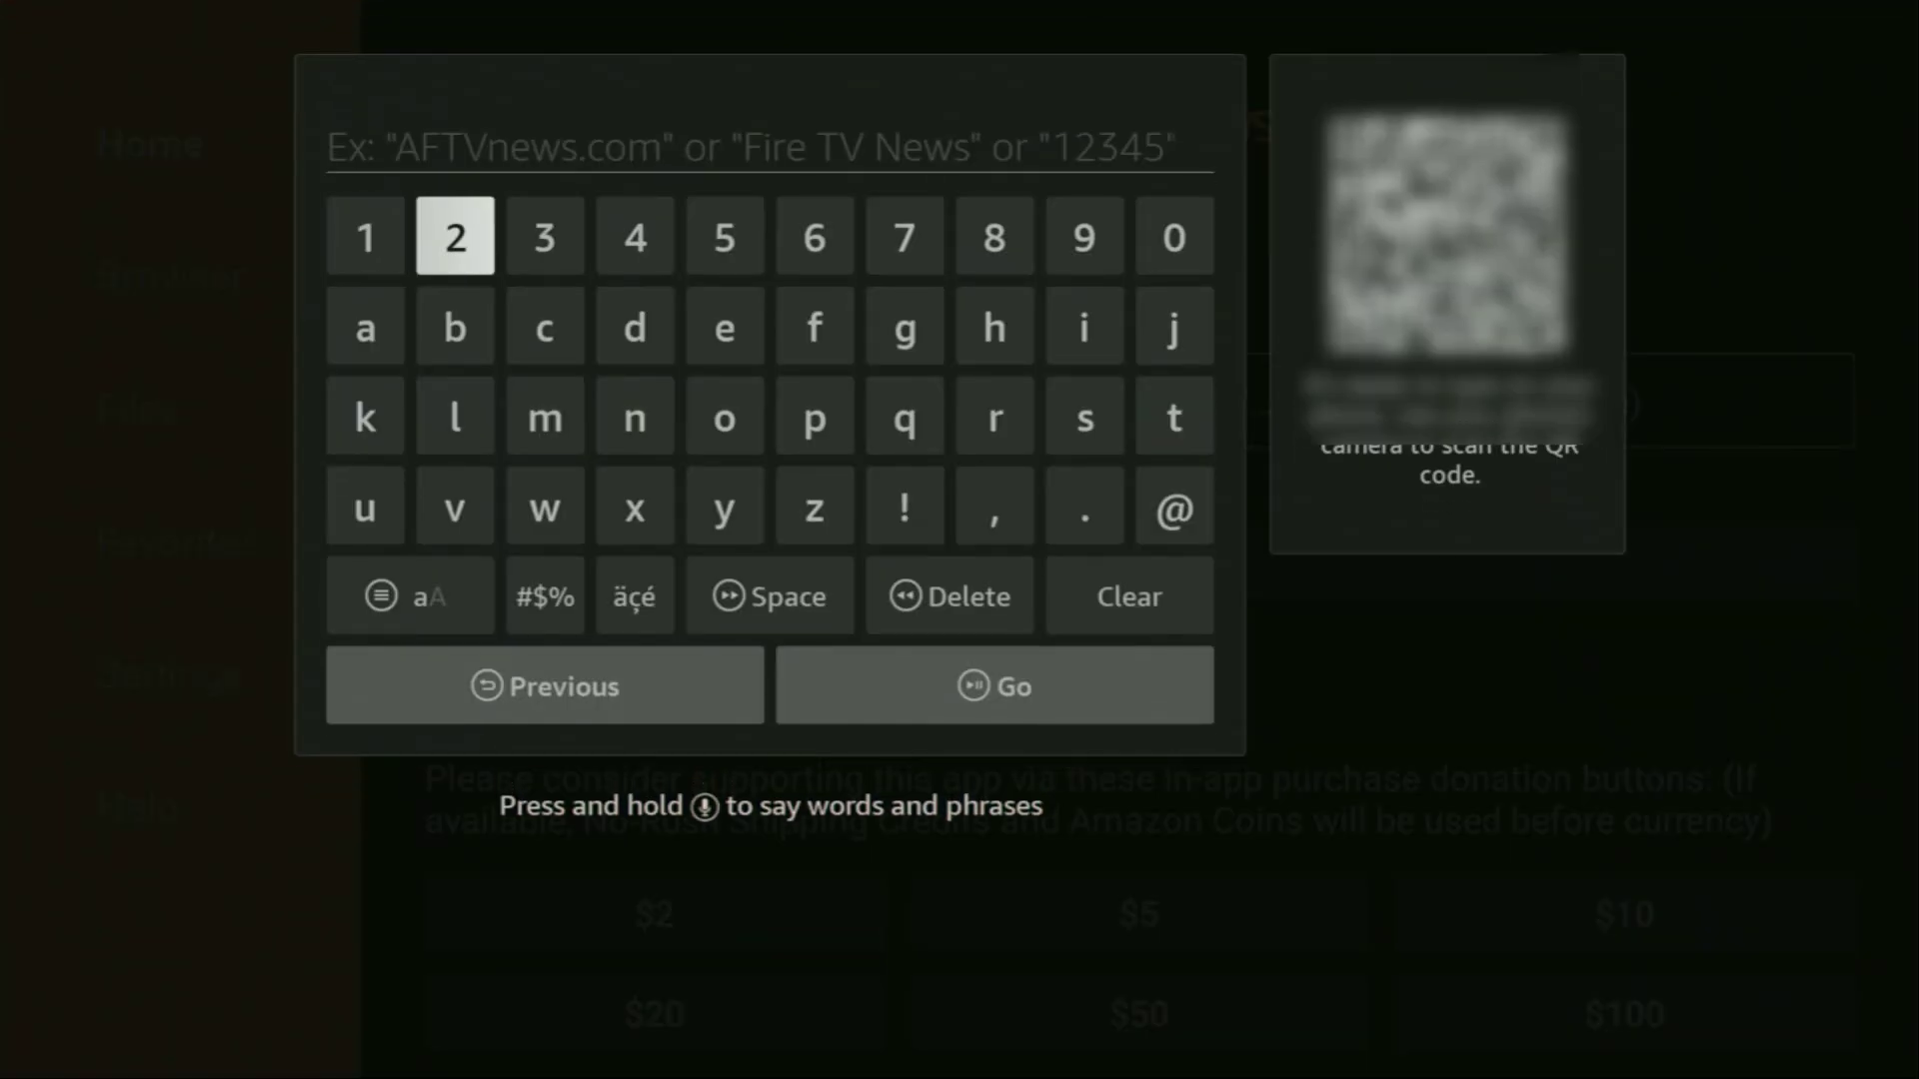
{"action": "key", "text": "Return"}
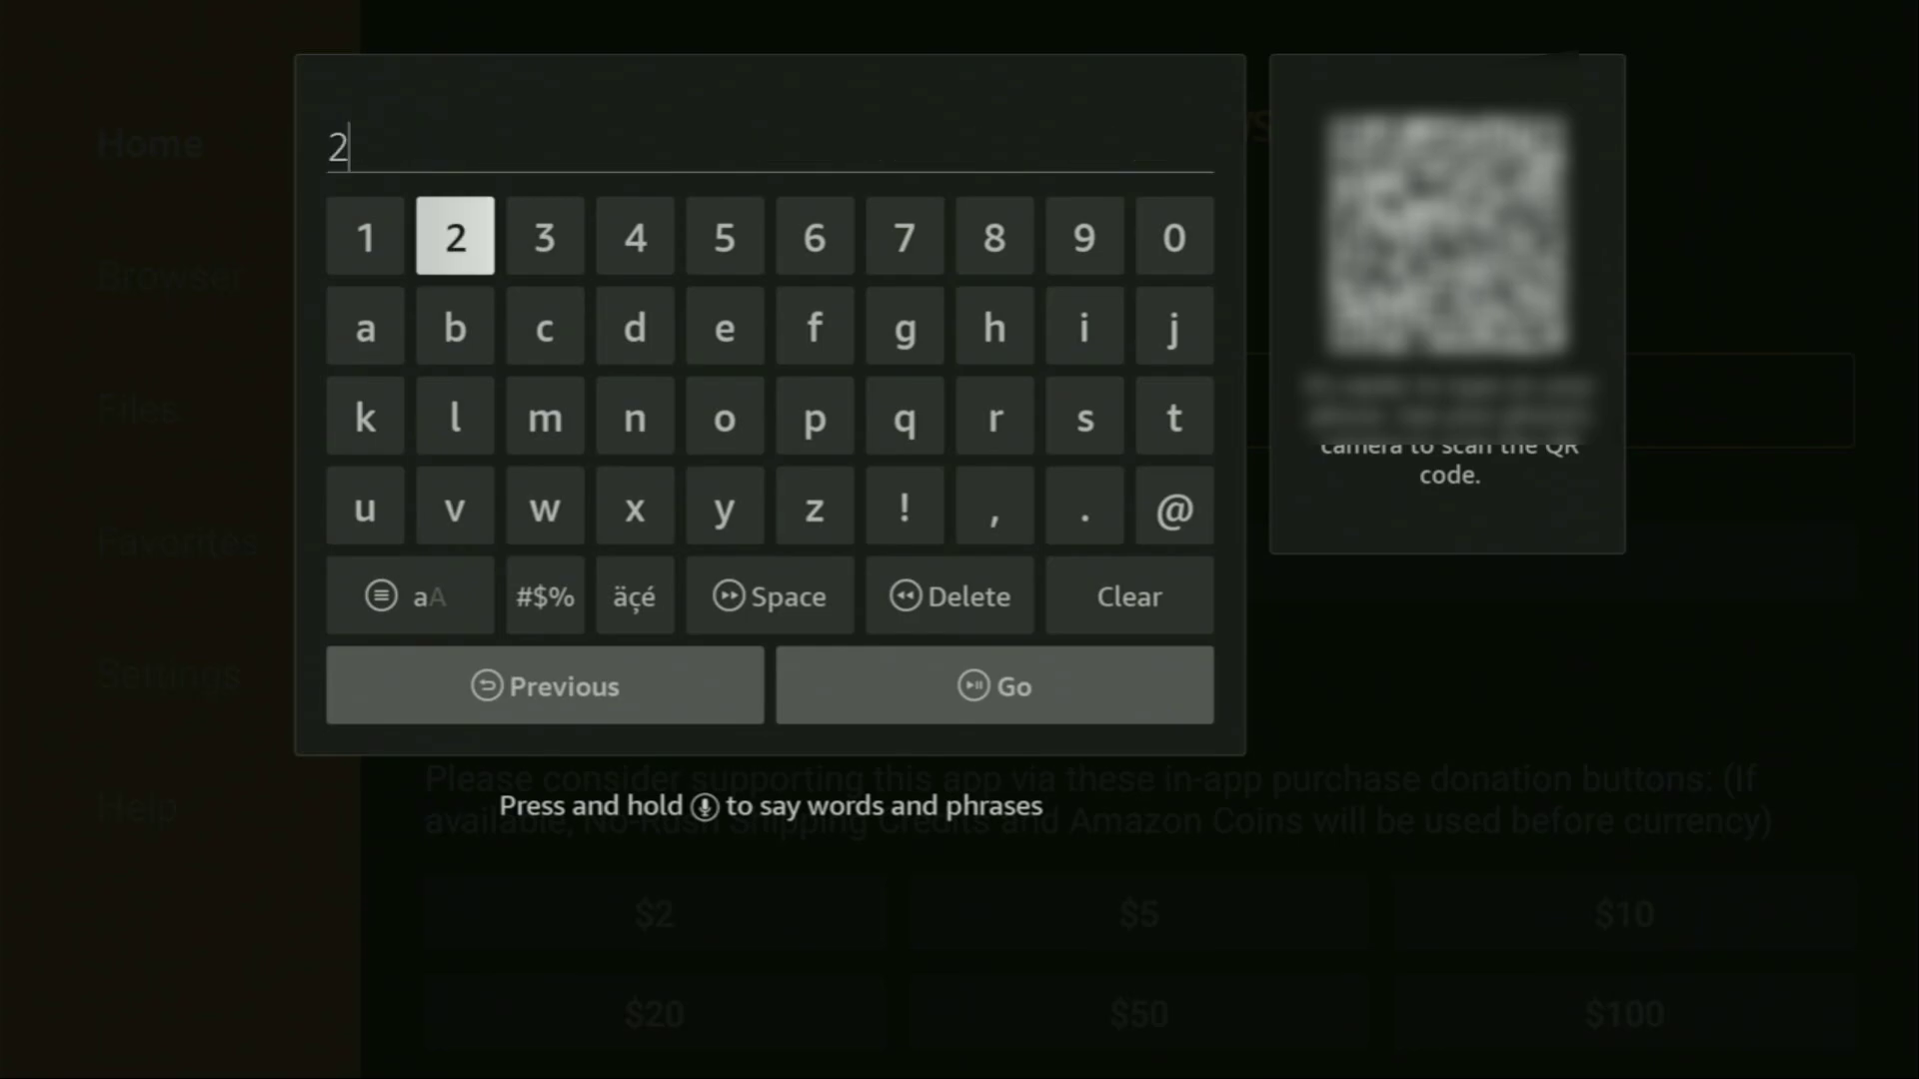
{"action": "key", "text": "Left"}
{"action": "key", "text": "Left"}
{"action": "key", "text": "Left"}
{"action": "key", "text": "Left"}
{"action": "key", "text": "Right"}
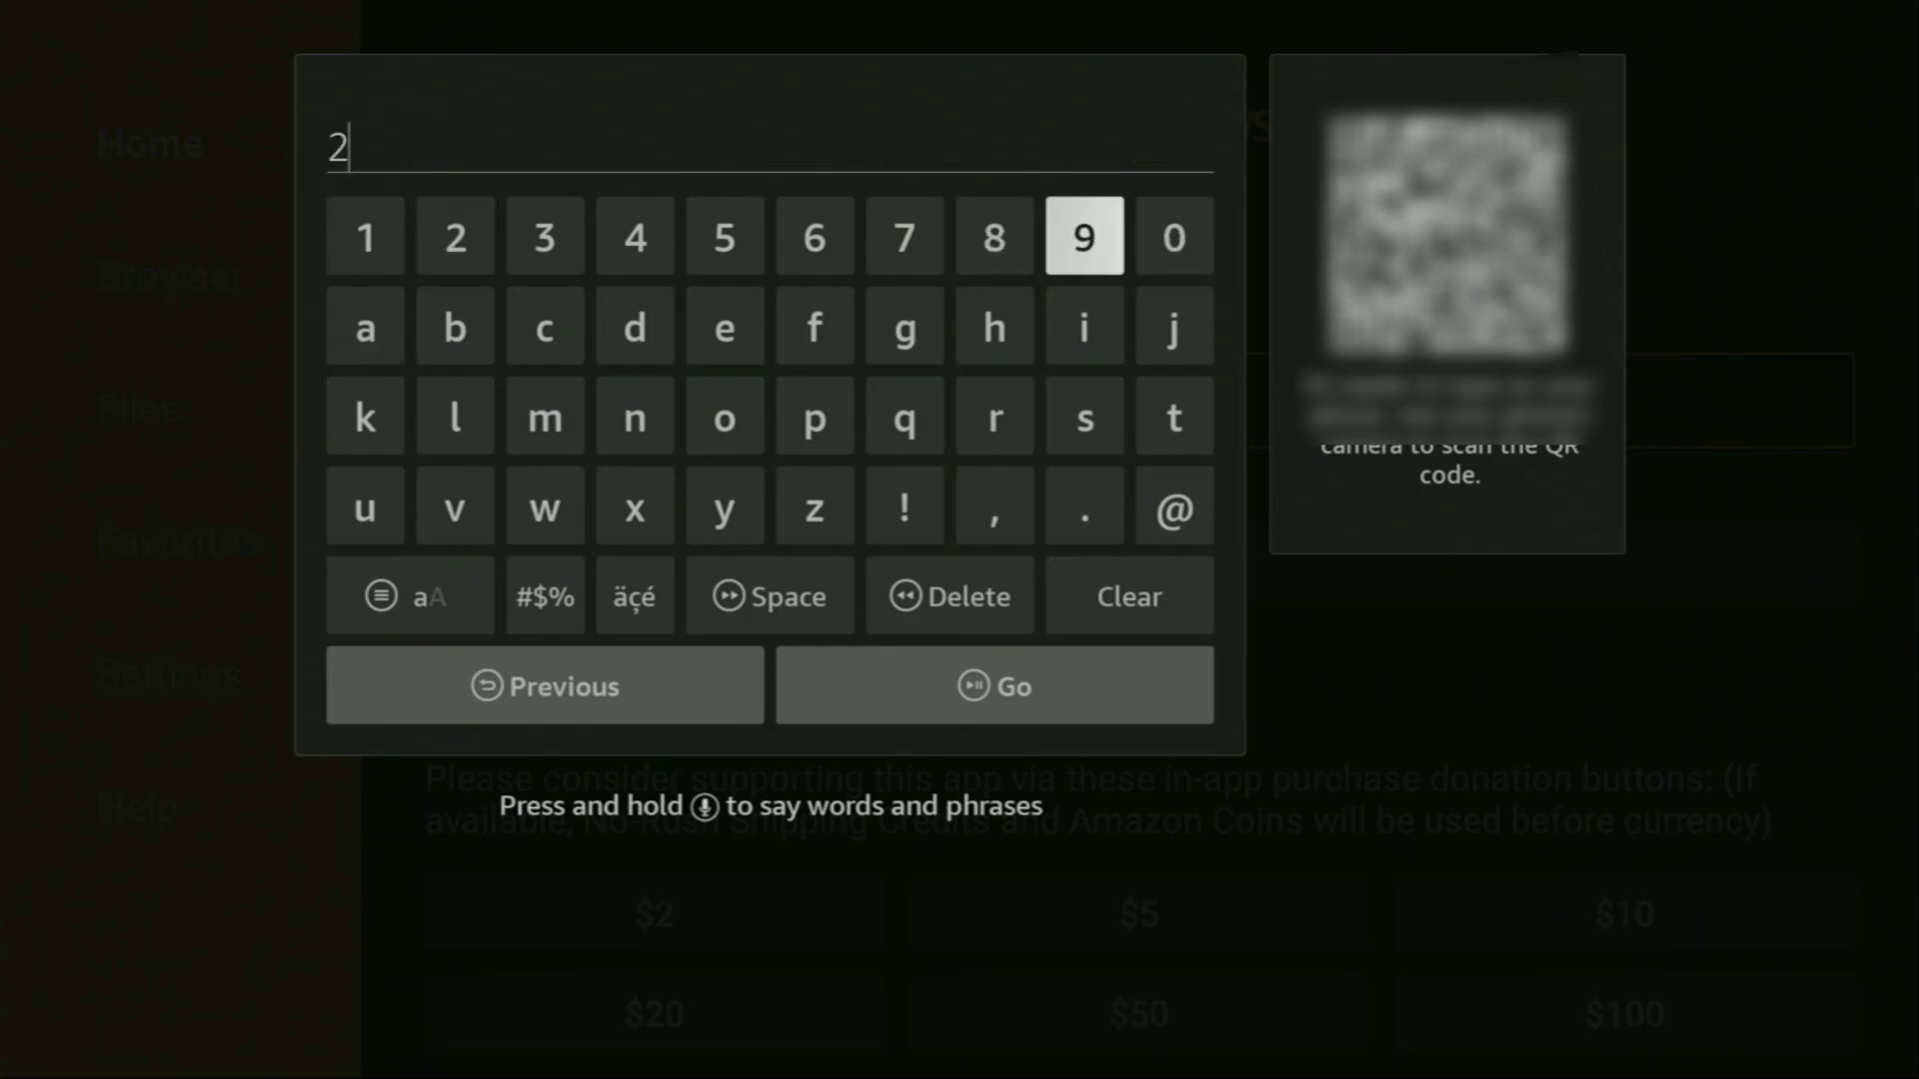
{"action": "key", "text": "Return"}
{"action": "key", "text": "Left"}
{"action": "key", "text": "Return"}
{"action": "key", "text": "Left"}
{"action": "key", "text": "Left"}
{"action": "key", "text": "Left"}
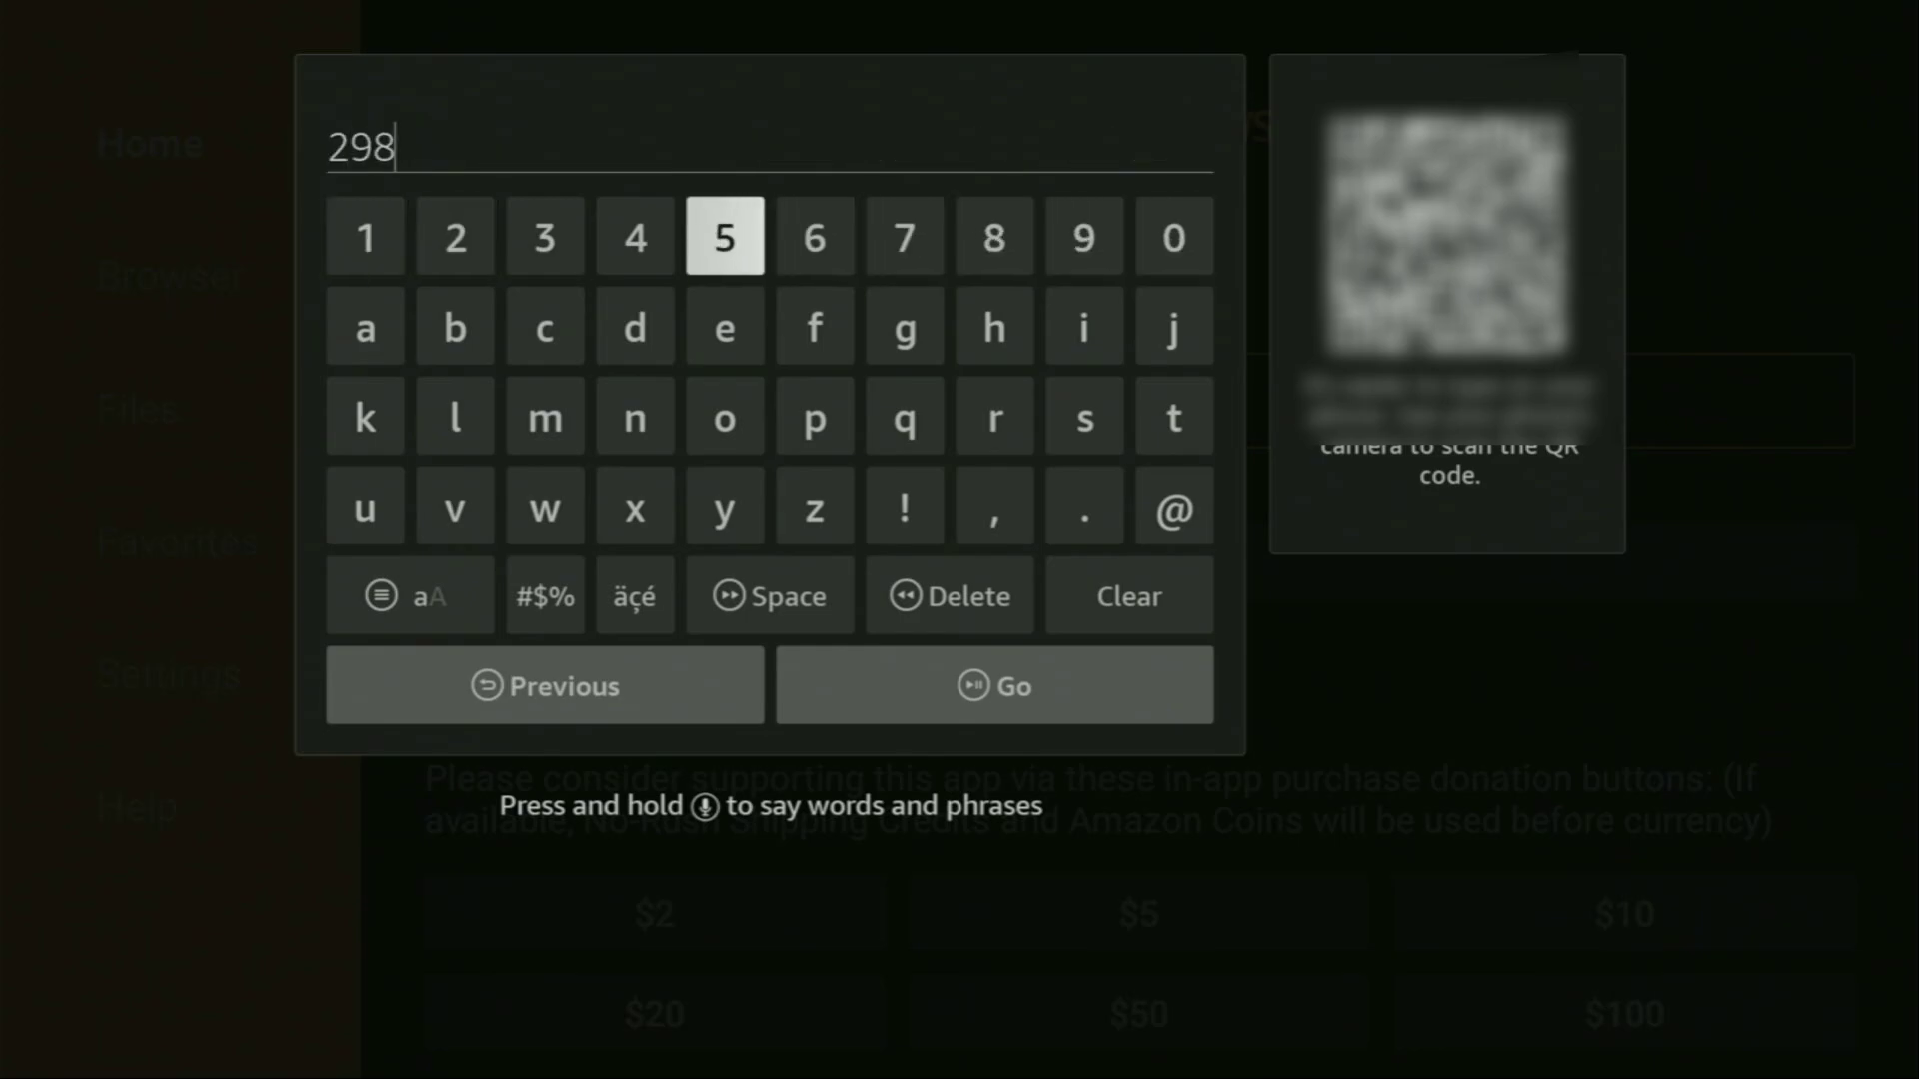
{"action": "key", "text": "Left"}
{"action": "key", "text": "Left"}
{"action": "key", "text": "Return"}
{"action": "key", "text": "Right"}
{"action": "key", "text": "Right"}
{"action": "key", "text": "Left"}
{"action": "key", "text": "Return"}
{"action": "key", "text": "Return"}
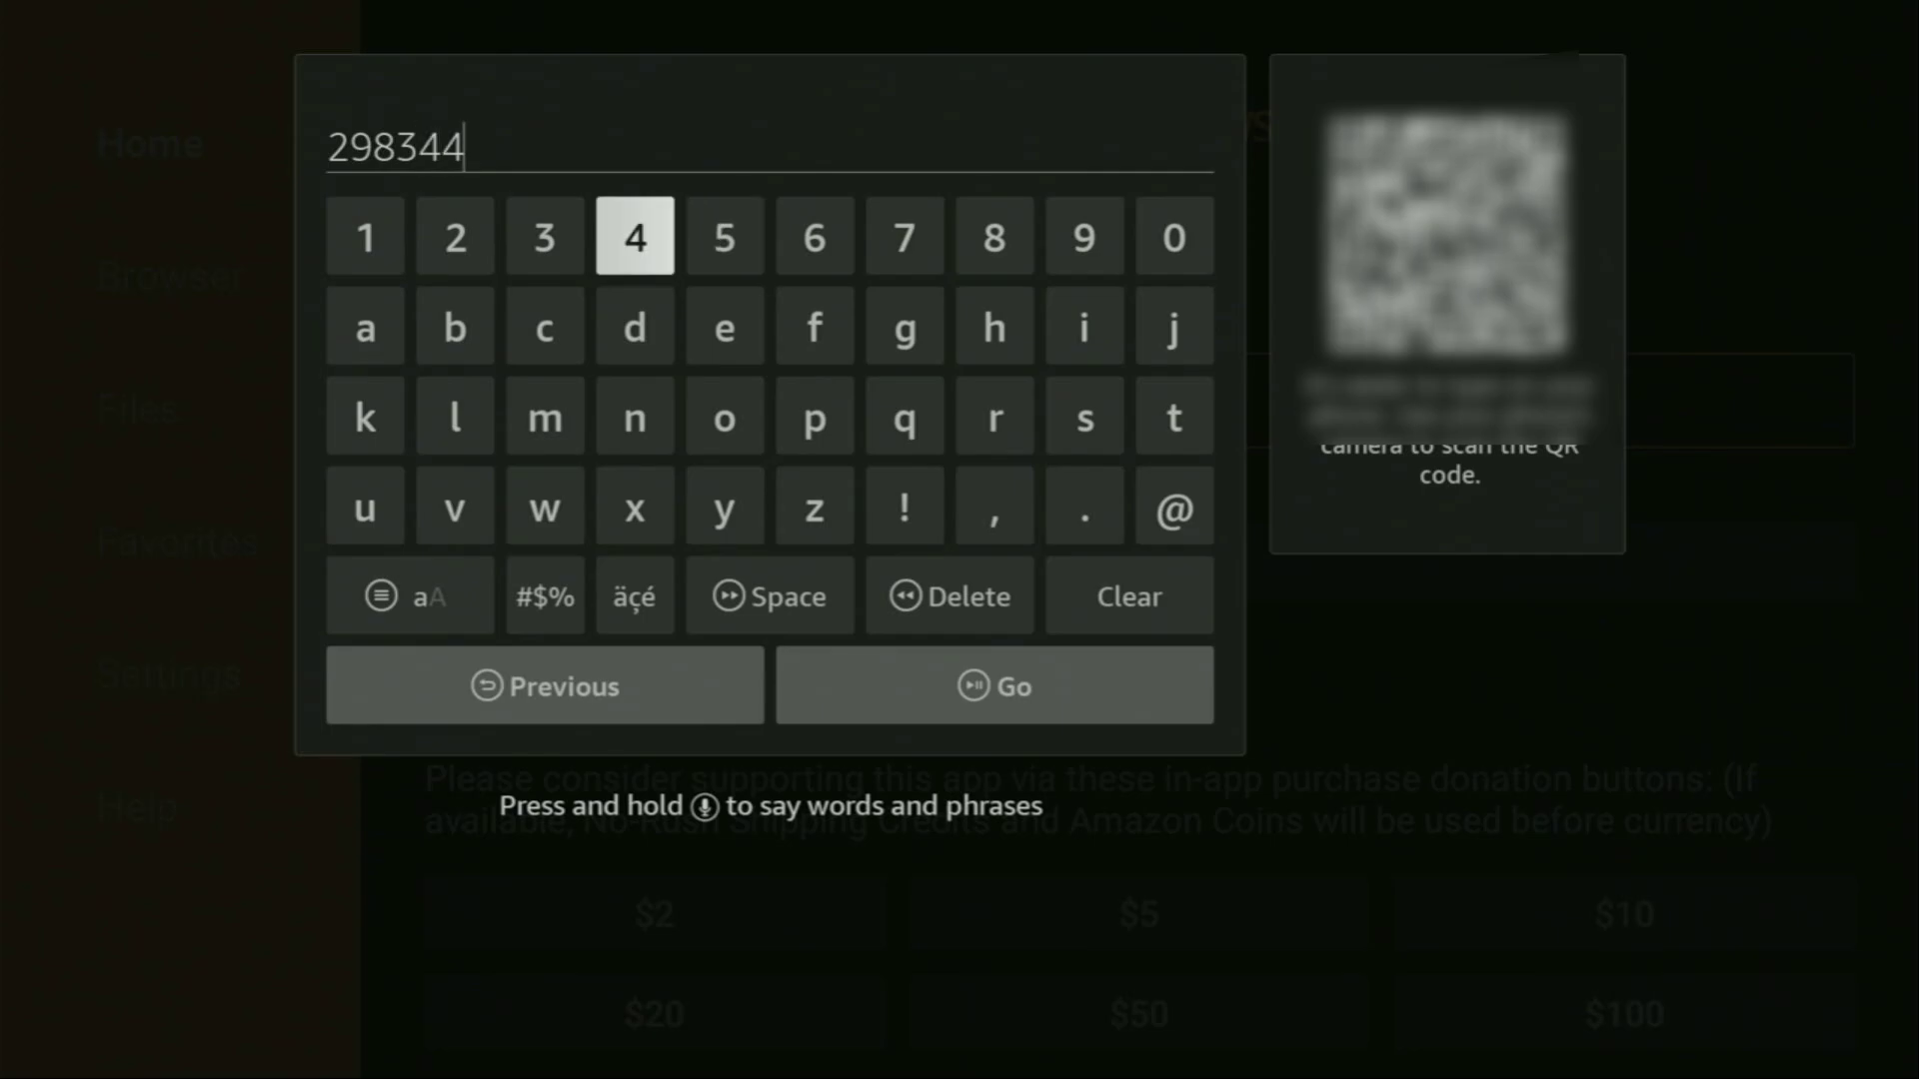
- Select Go to load the IPTV WIRE Quick Links page
{"action": "key", "text": "Down"}
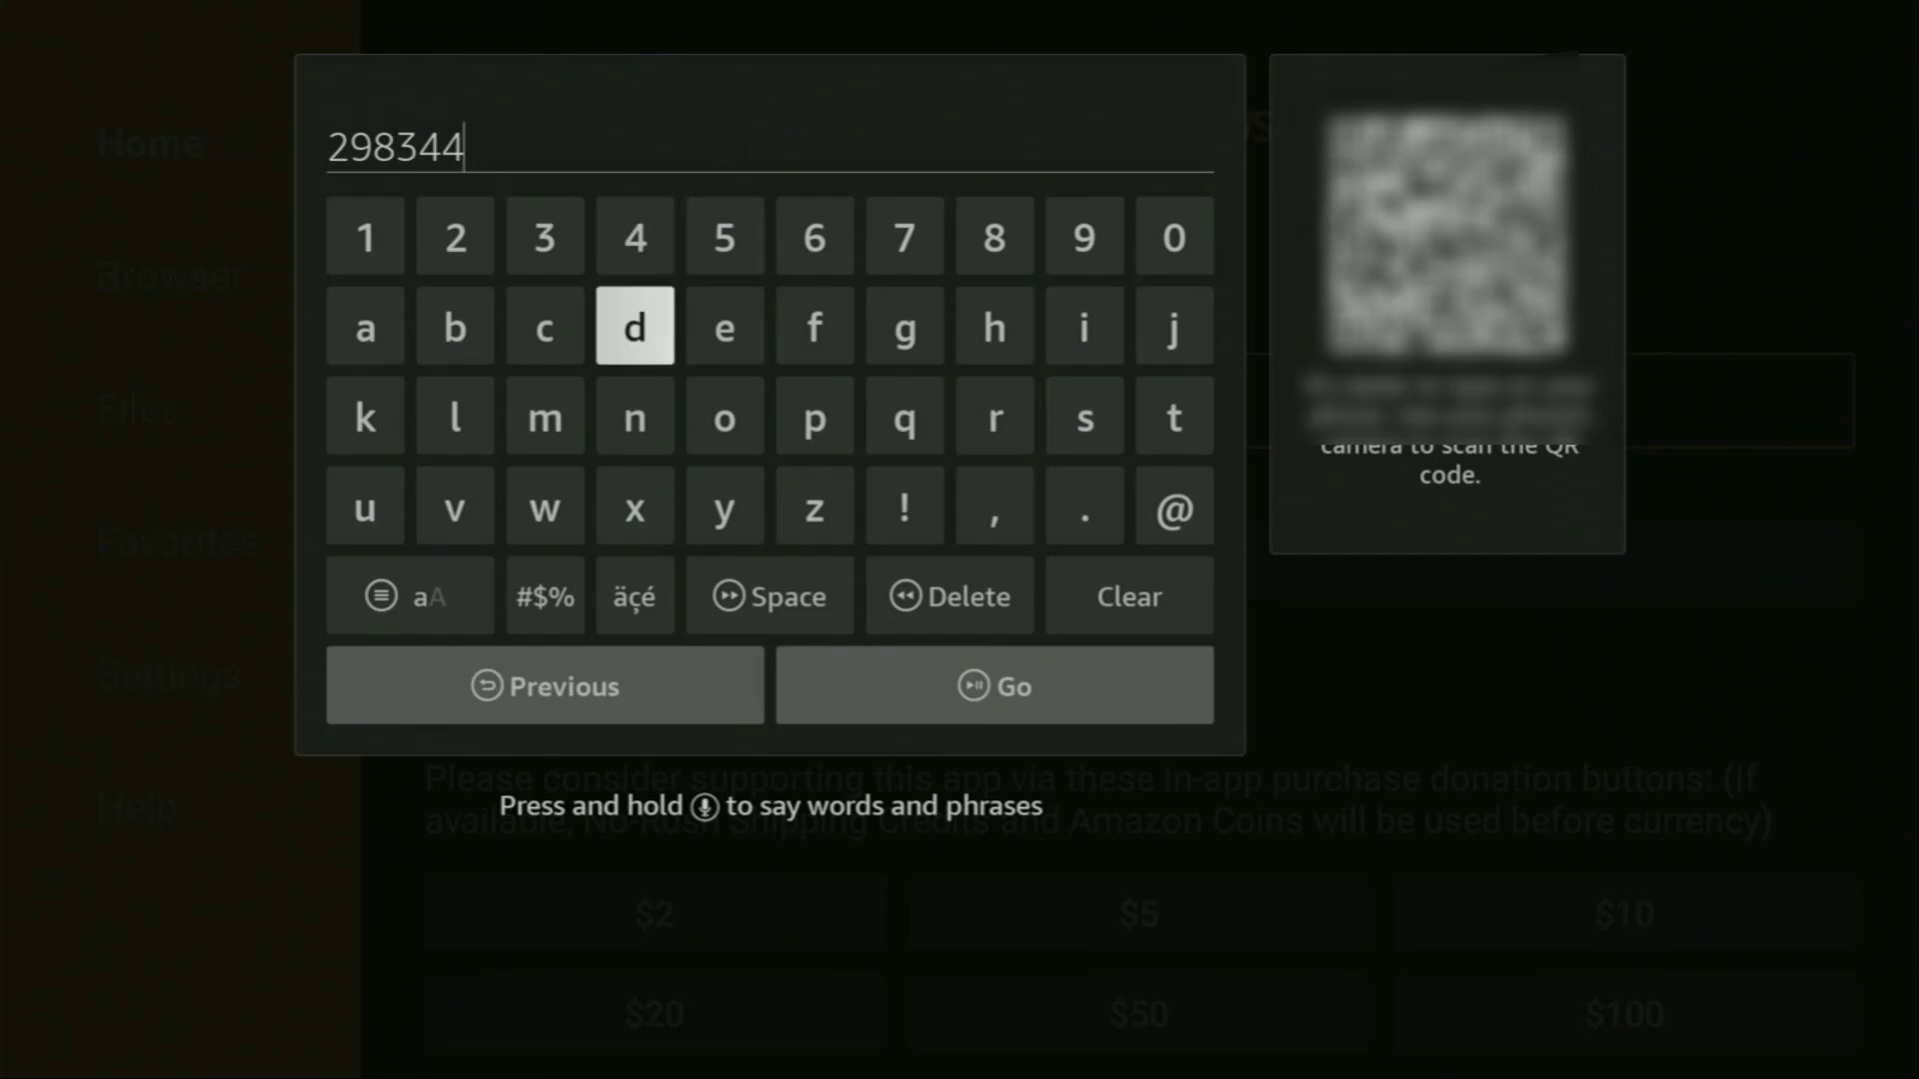
{"action": "key", "text": "Down"}
{"action": "key", "text": "Down"}
{"action": "key", "text": "Down"}
{"action": "key", "text": "Down"}
{"action": "key", "text": "Right"}
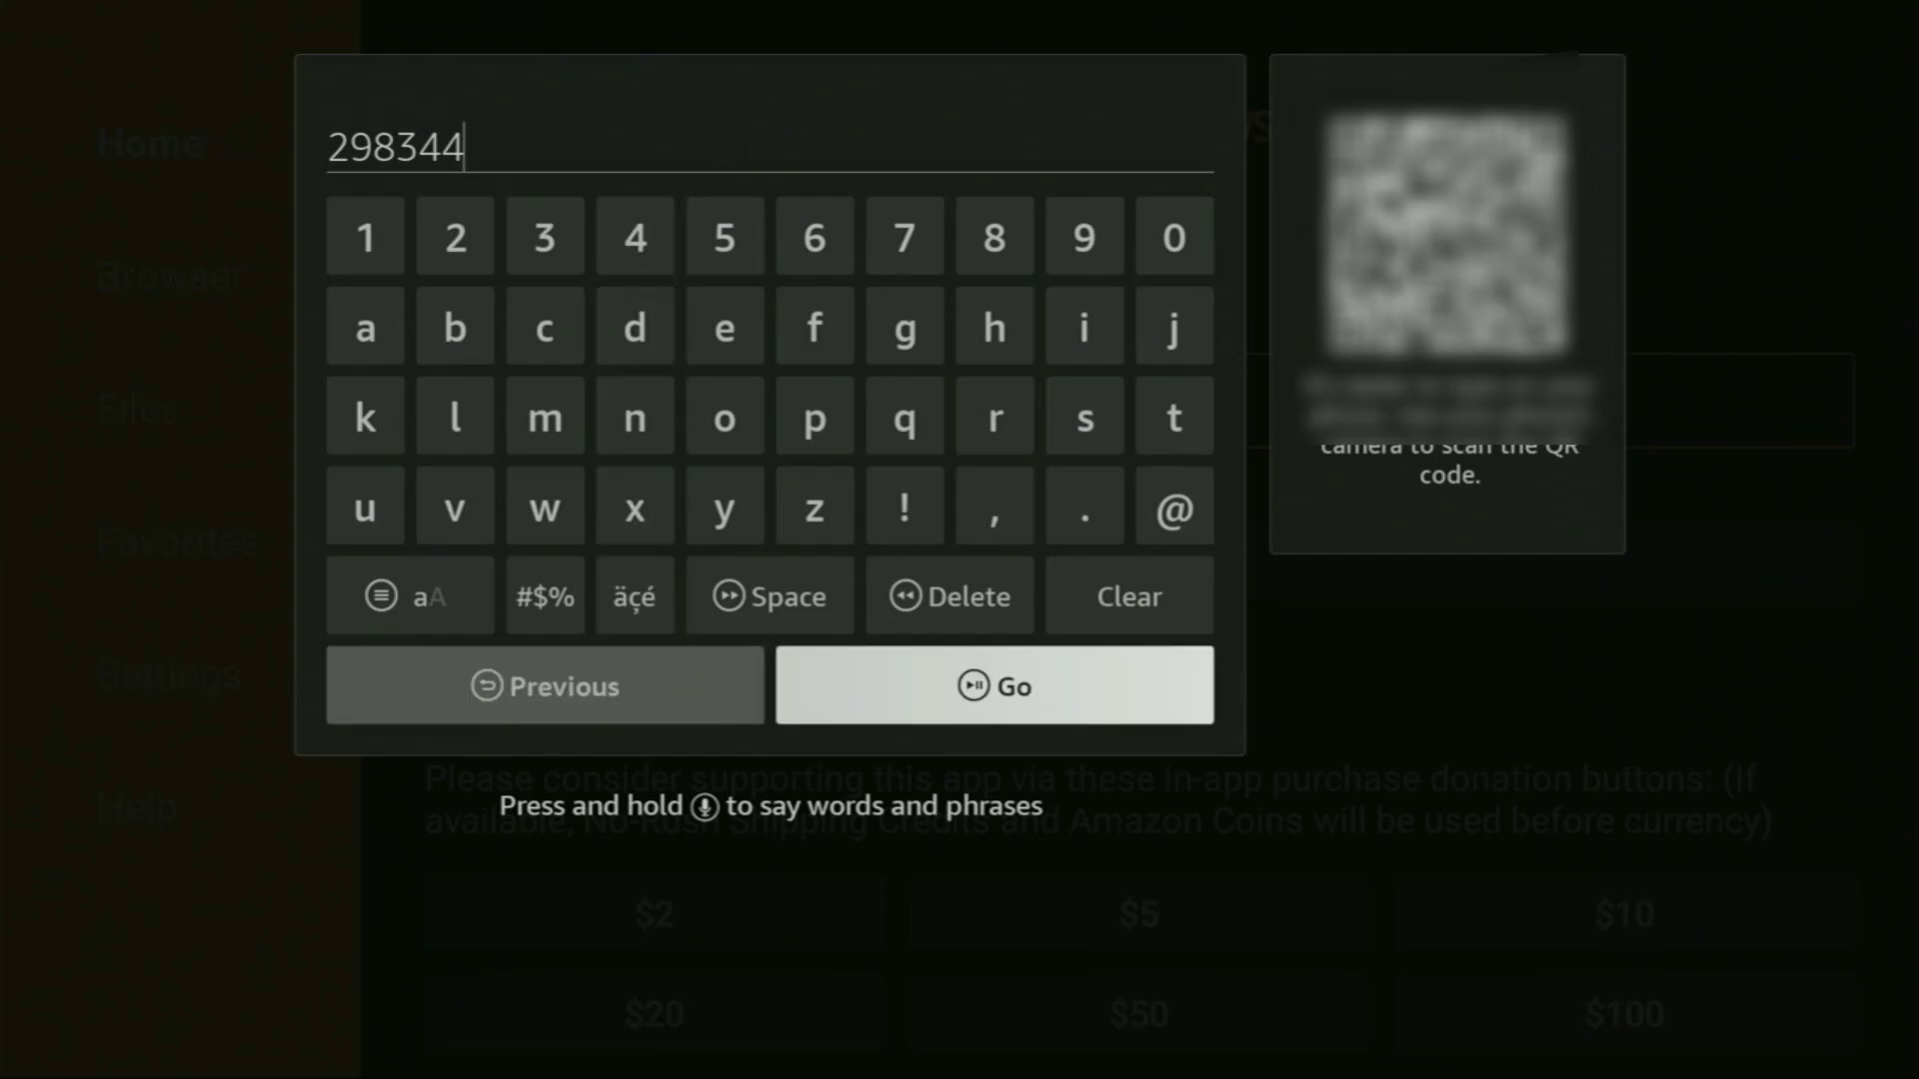
{"action": "key", "text": "Return"}
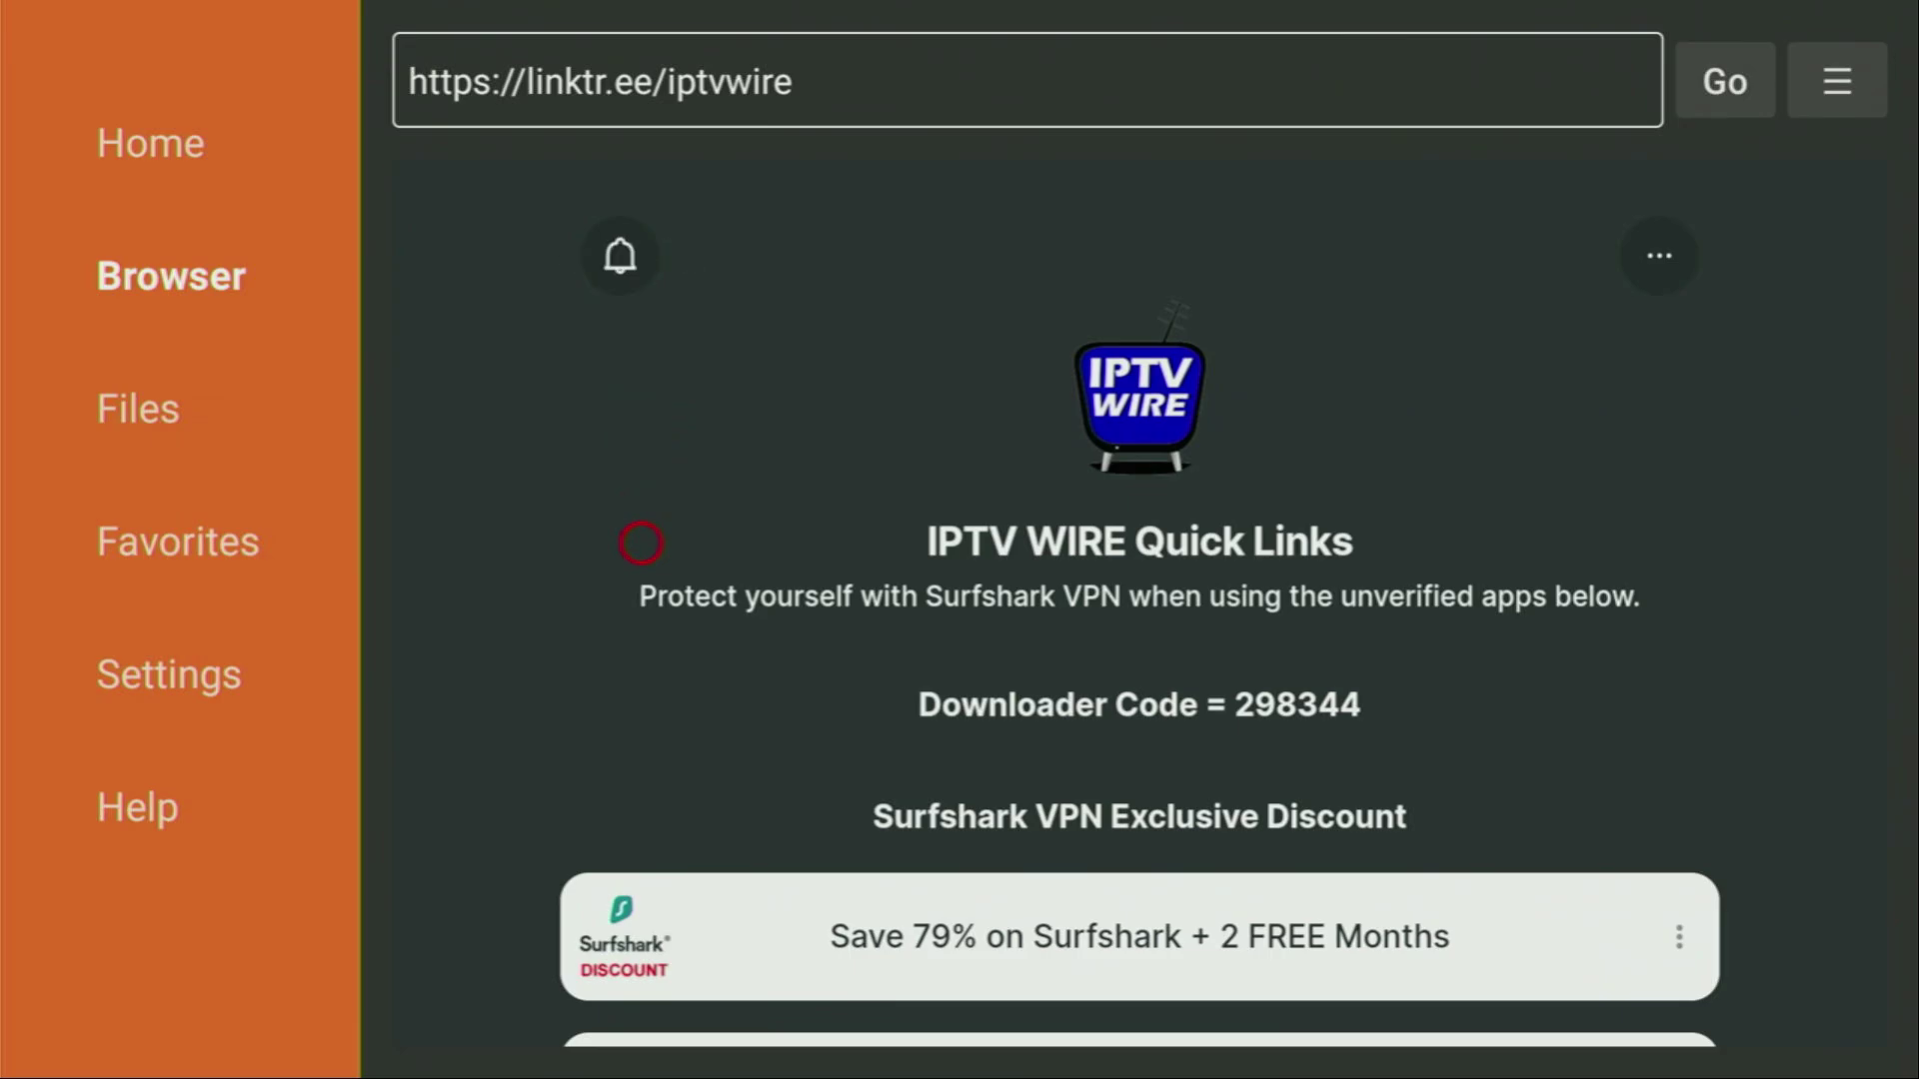
- Scroll down to the IPTV Players list and select GSE Smart IPTV
{"action": "scroll", "coordinate": [640, 1007], "scroll_direction": "down", "scroll_amount": 15}
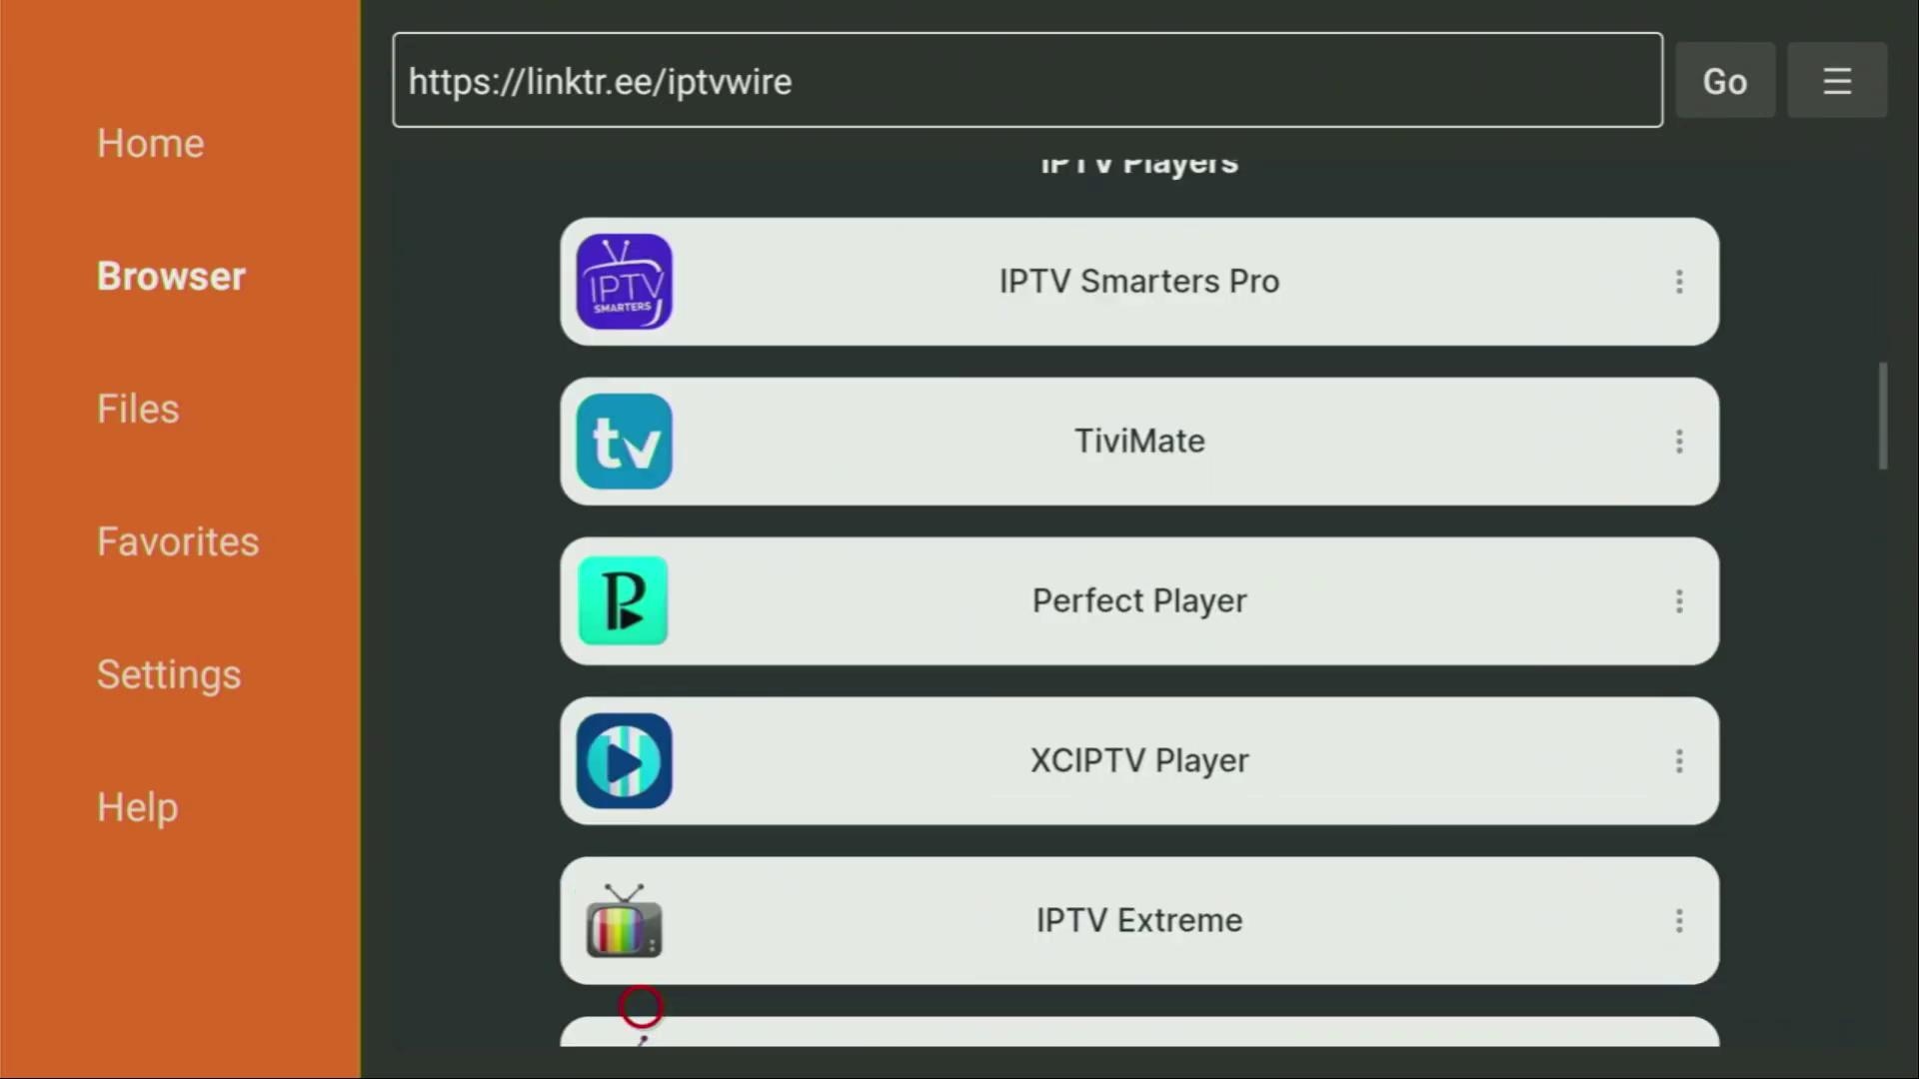
{"action": "scroll", "coordinate": [640, 1008], "scroll_direction": "down", "scroll_amount": 5}
{"action": "scroll", "coordinate": [640, 1007], "scroll_direction": "down", "scroll_amount": 3}
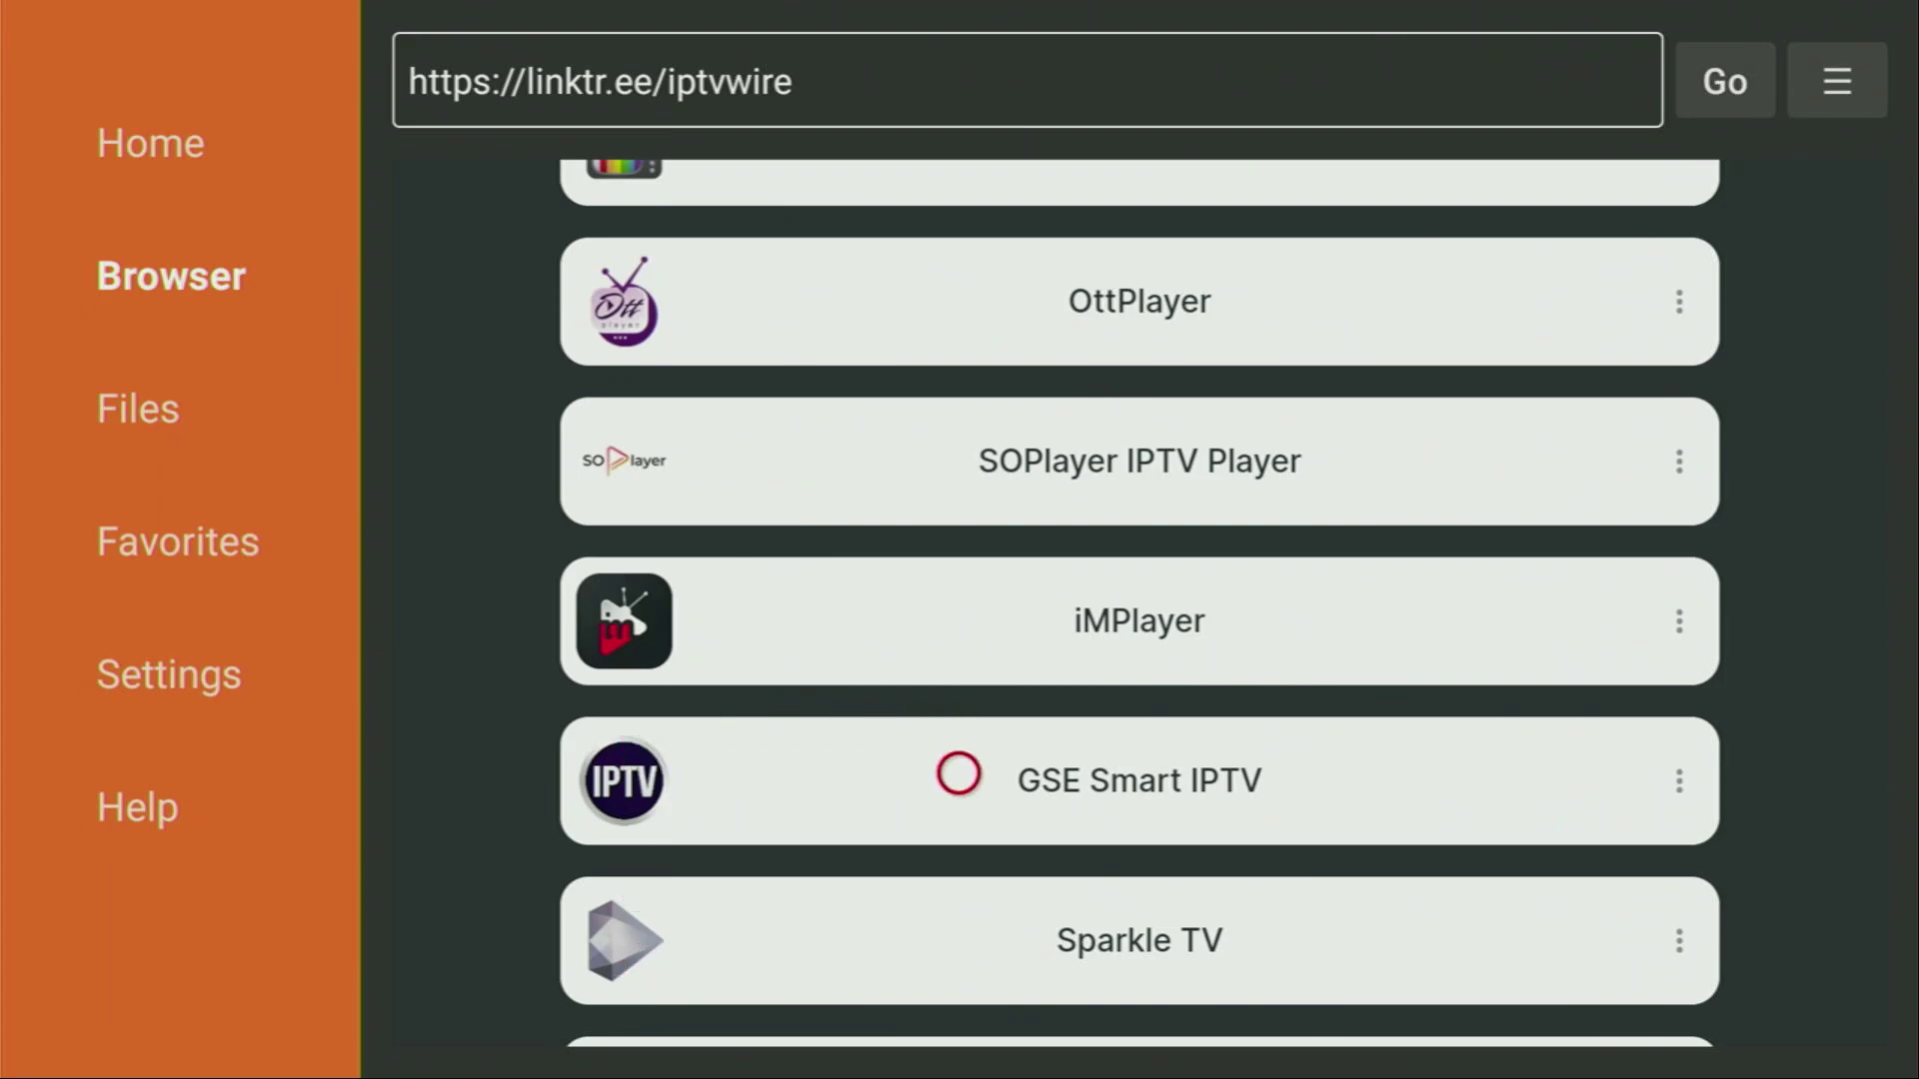
{"action": "left_click", "coordinate": [958, 773]}
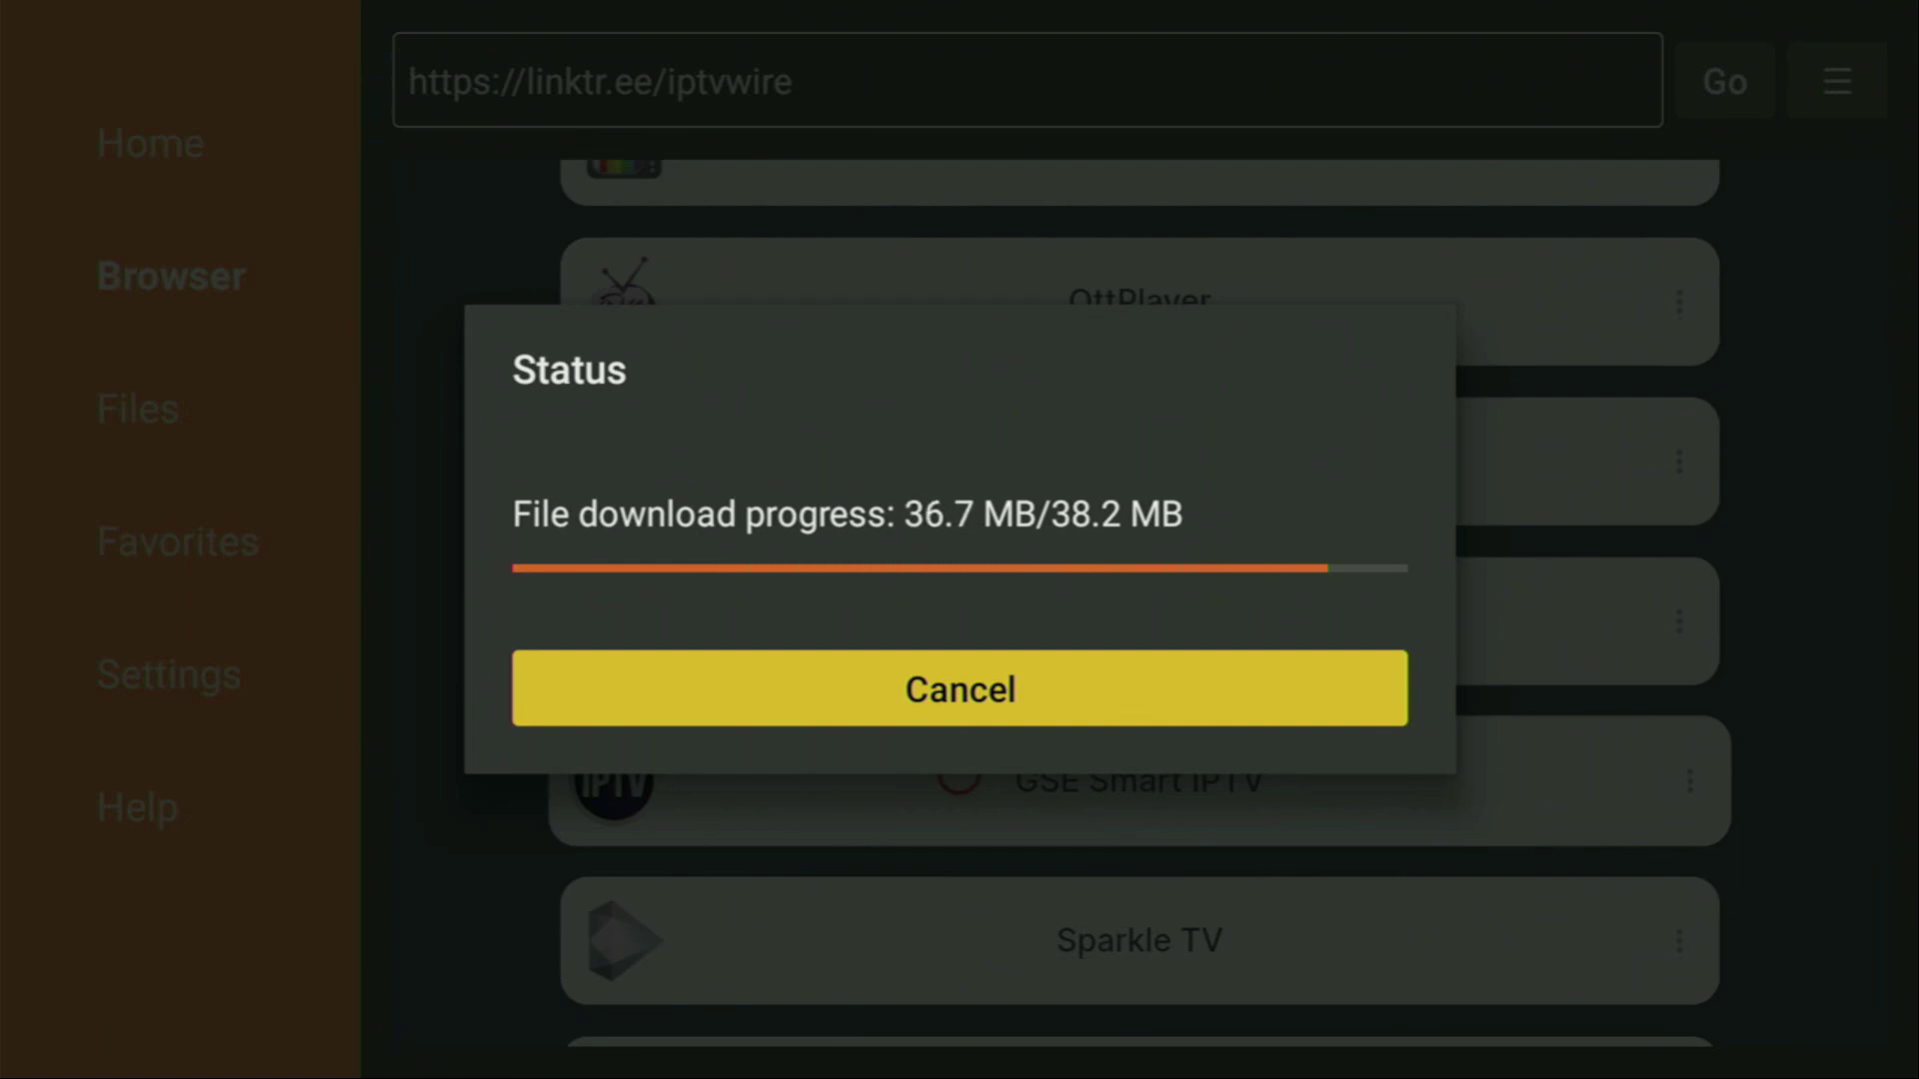
- Install GSE Smart IPTV, delete and confirm removal of its installer APK, then return home
{"action": "key", "text": "Return"}
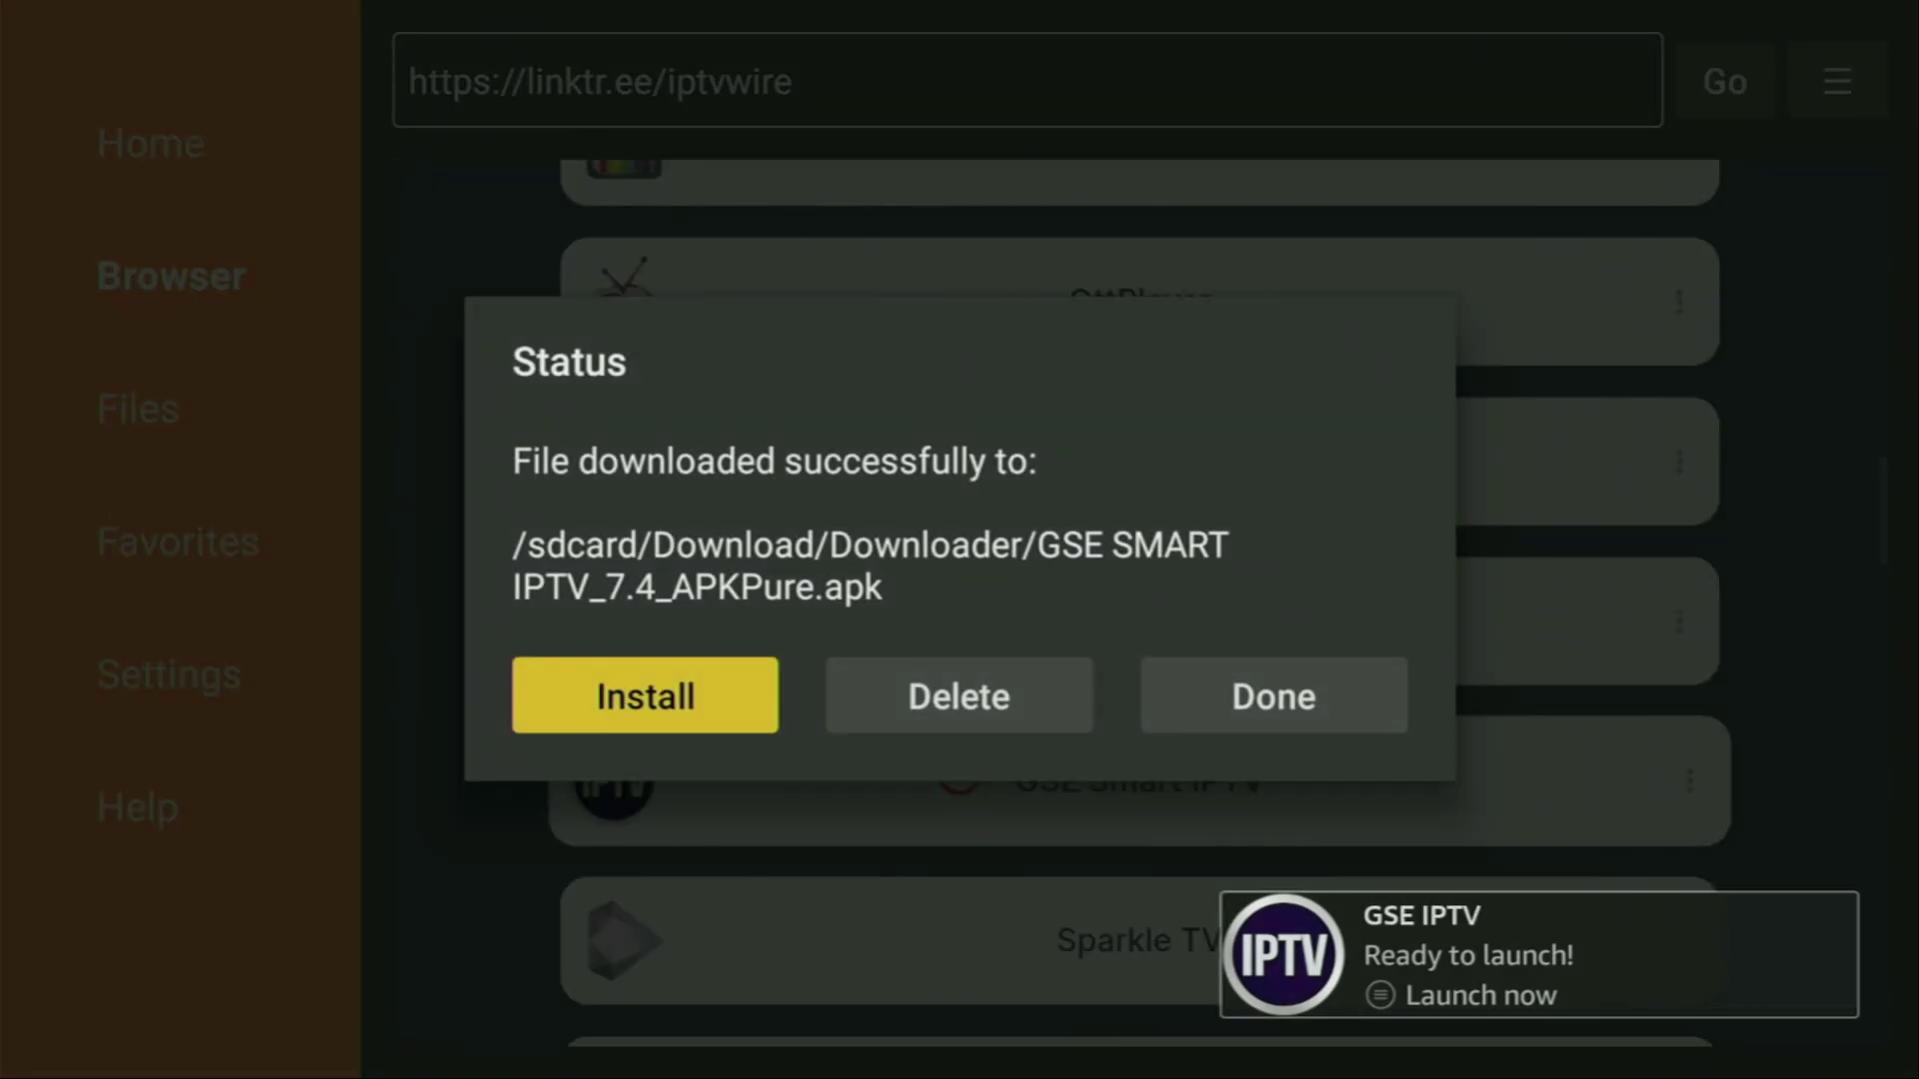
{"action": "key", "text": "Right"}
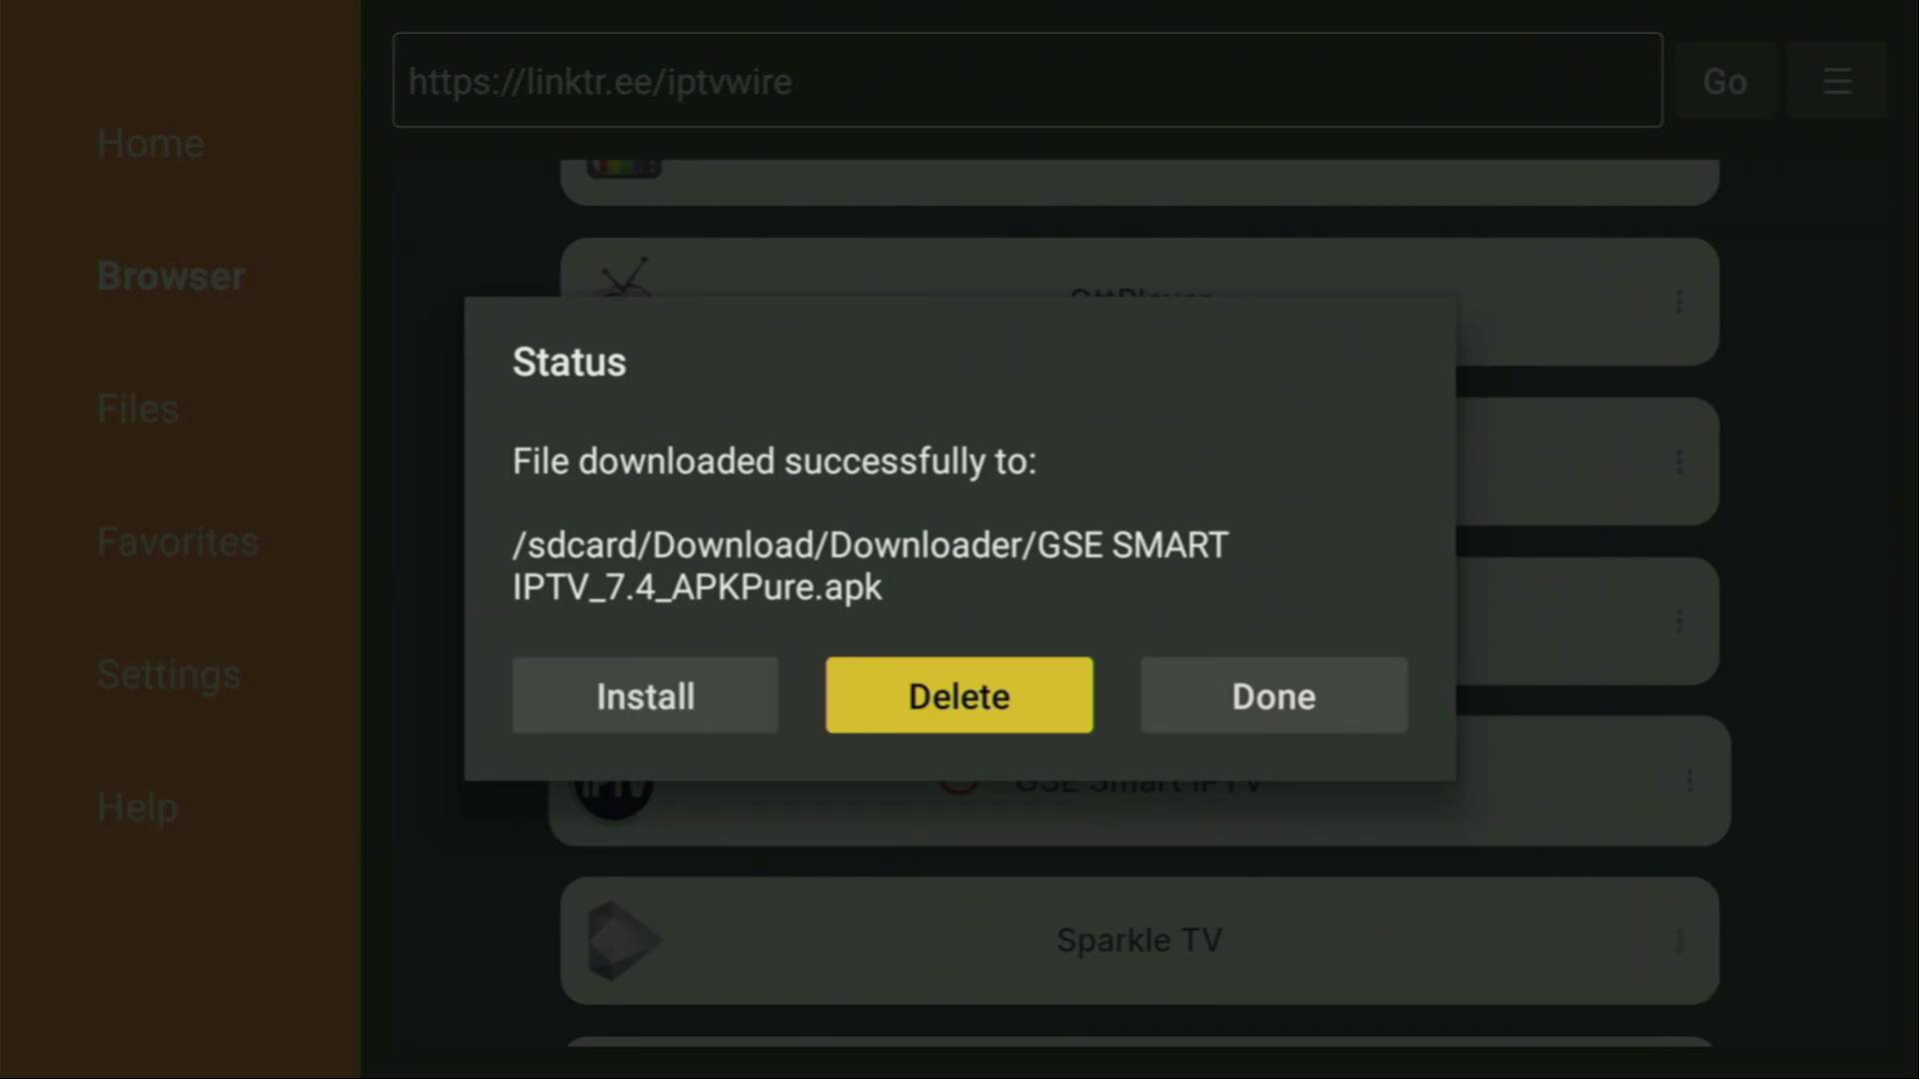
{"action": "key", "text": "Return"}
{"action": "key", "text": "Left"}
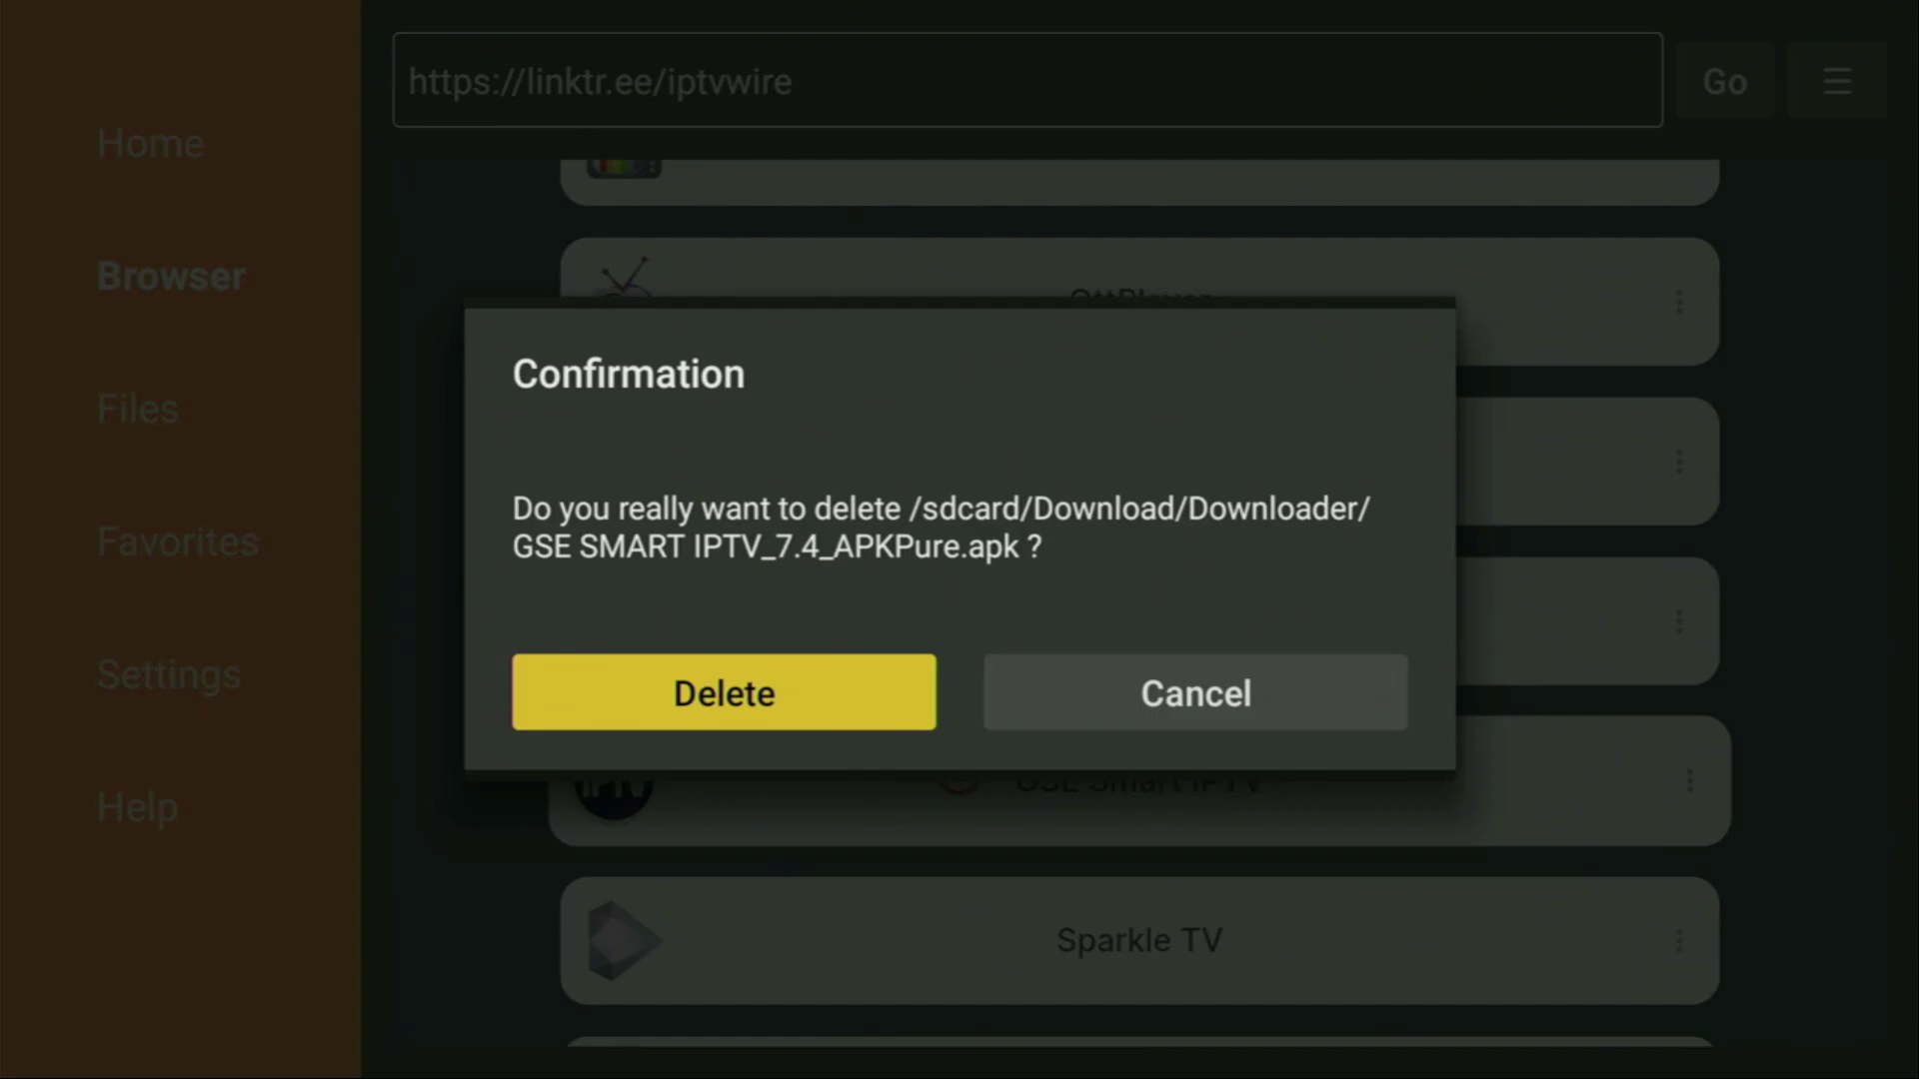
{"action": "key", "text": "Return"}
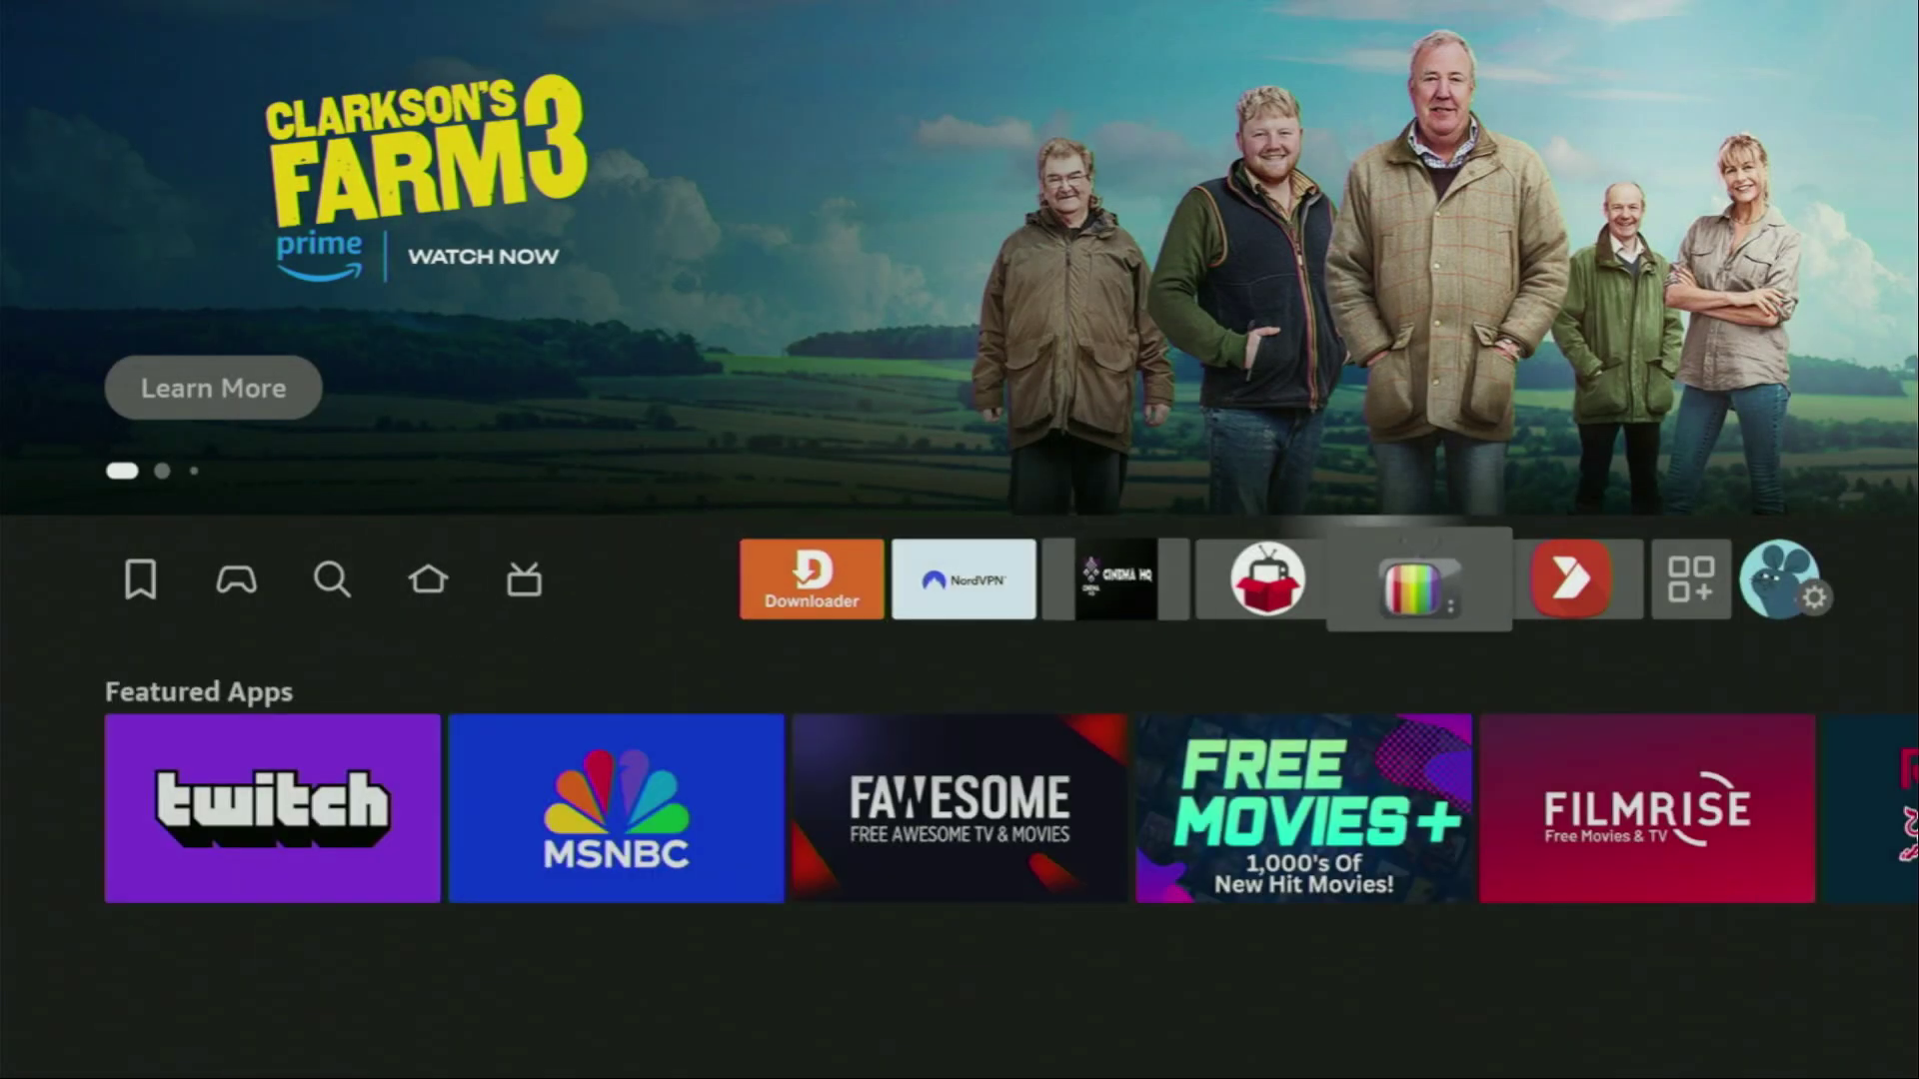
- Move the GSE IPTV tile to the first slot, ahead of Downloader and NordVPN
{"action": "key", "text": "Right"}
{"action": "key", "text": "Right"}
{"action": "key", "text": "Return"}
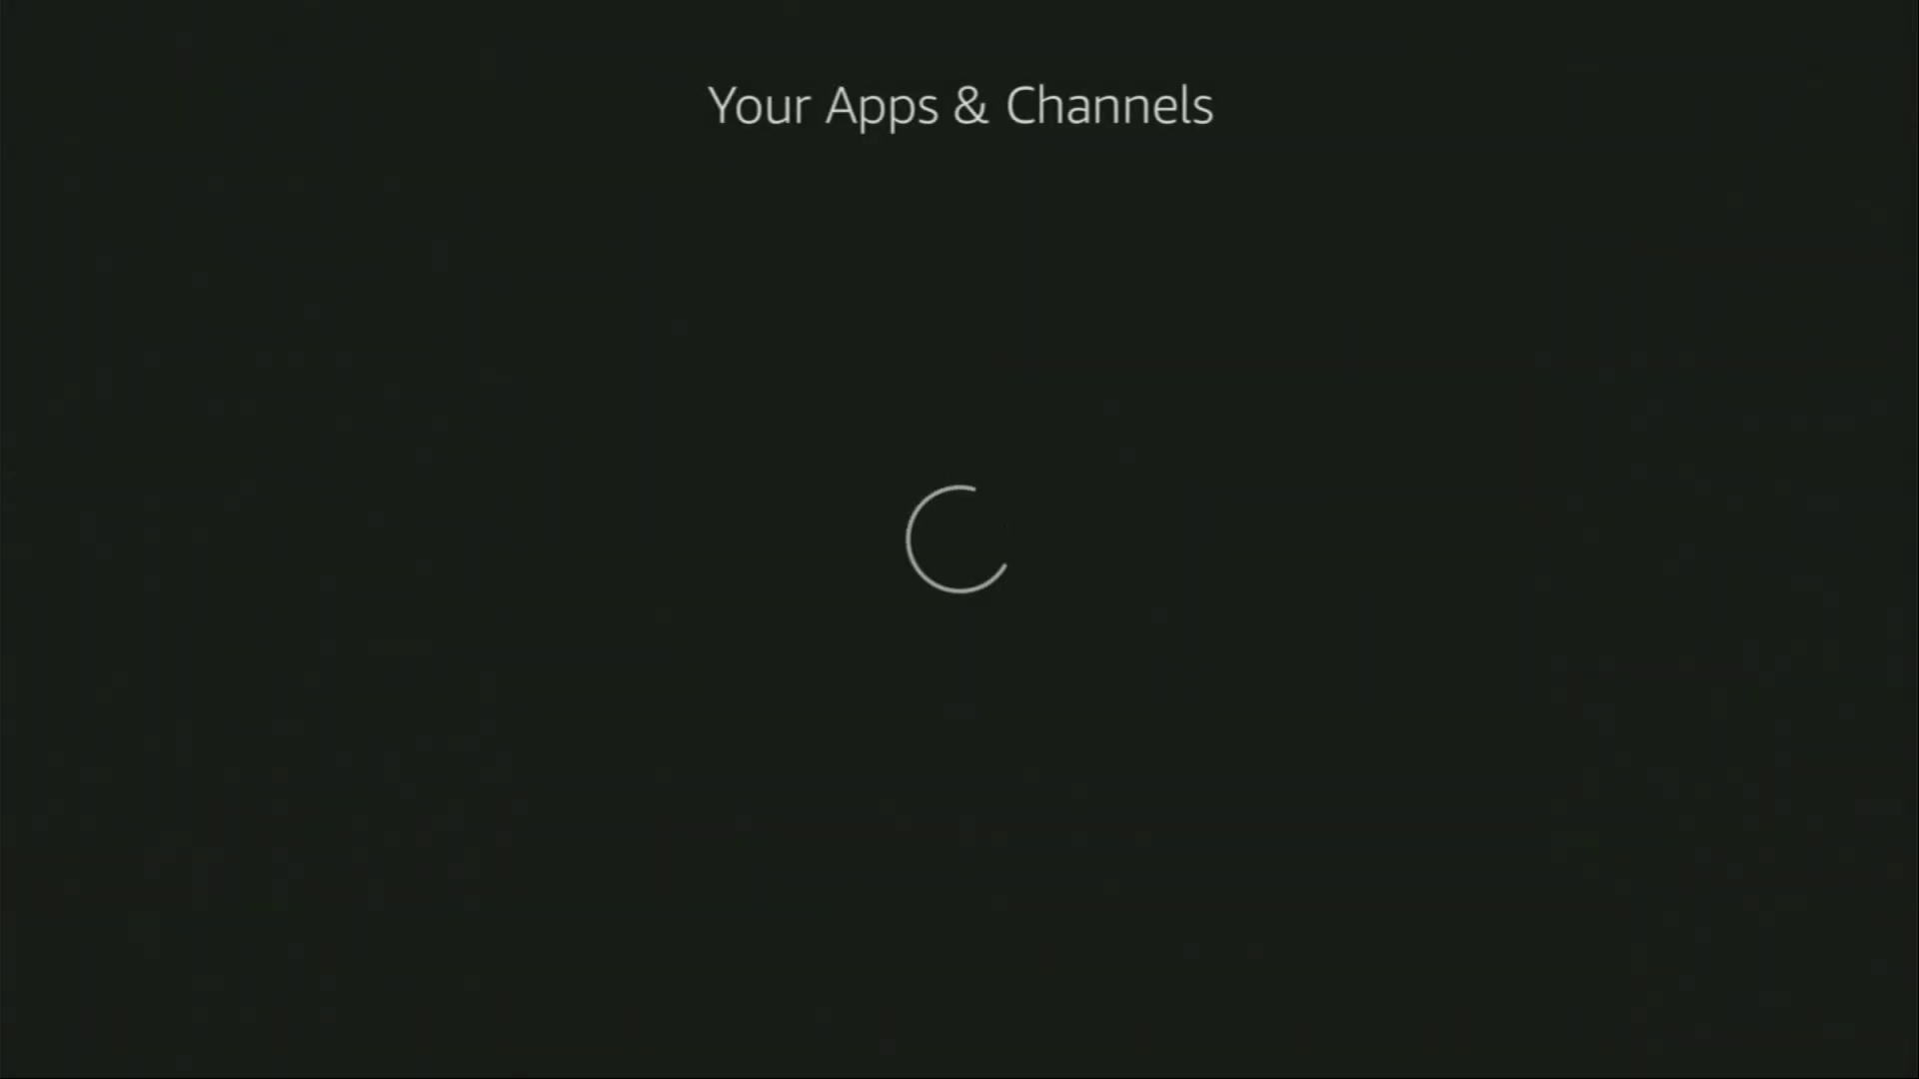
{"action": "key", "text": "Down"}
{"action": "key", "text": "Right"}
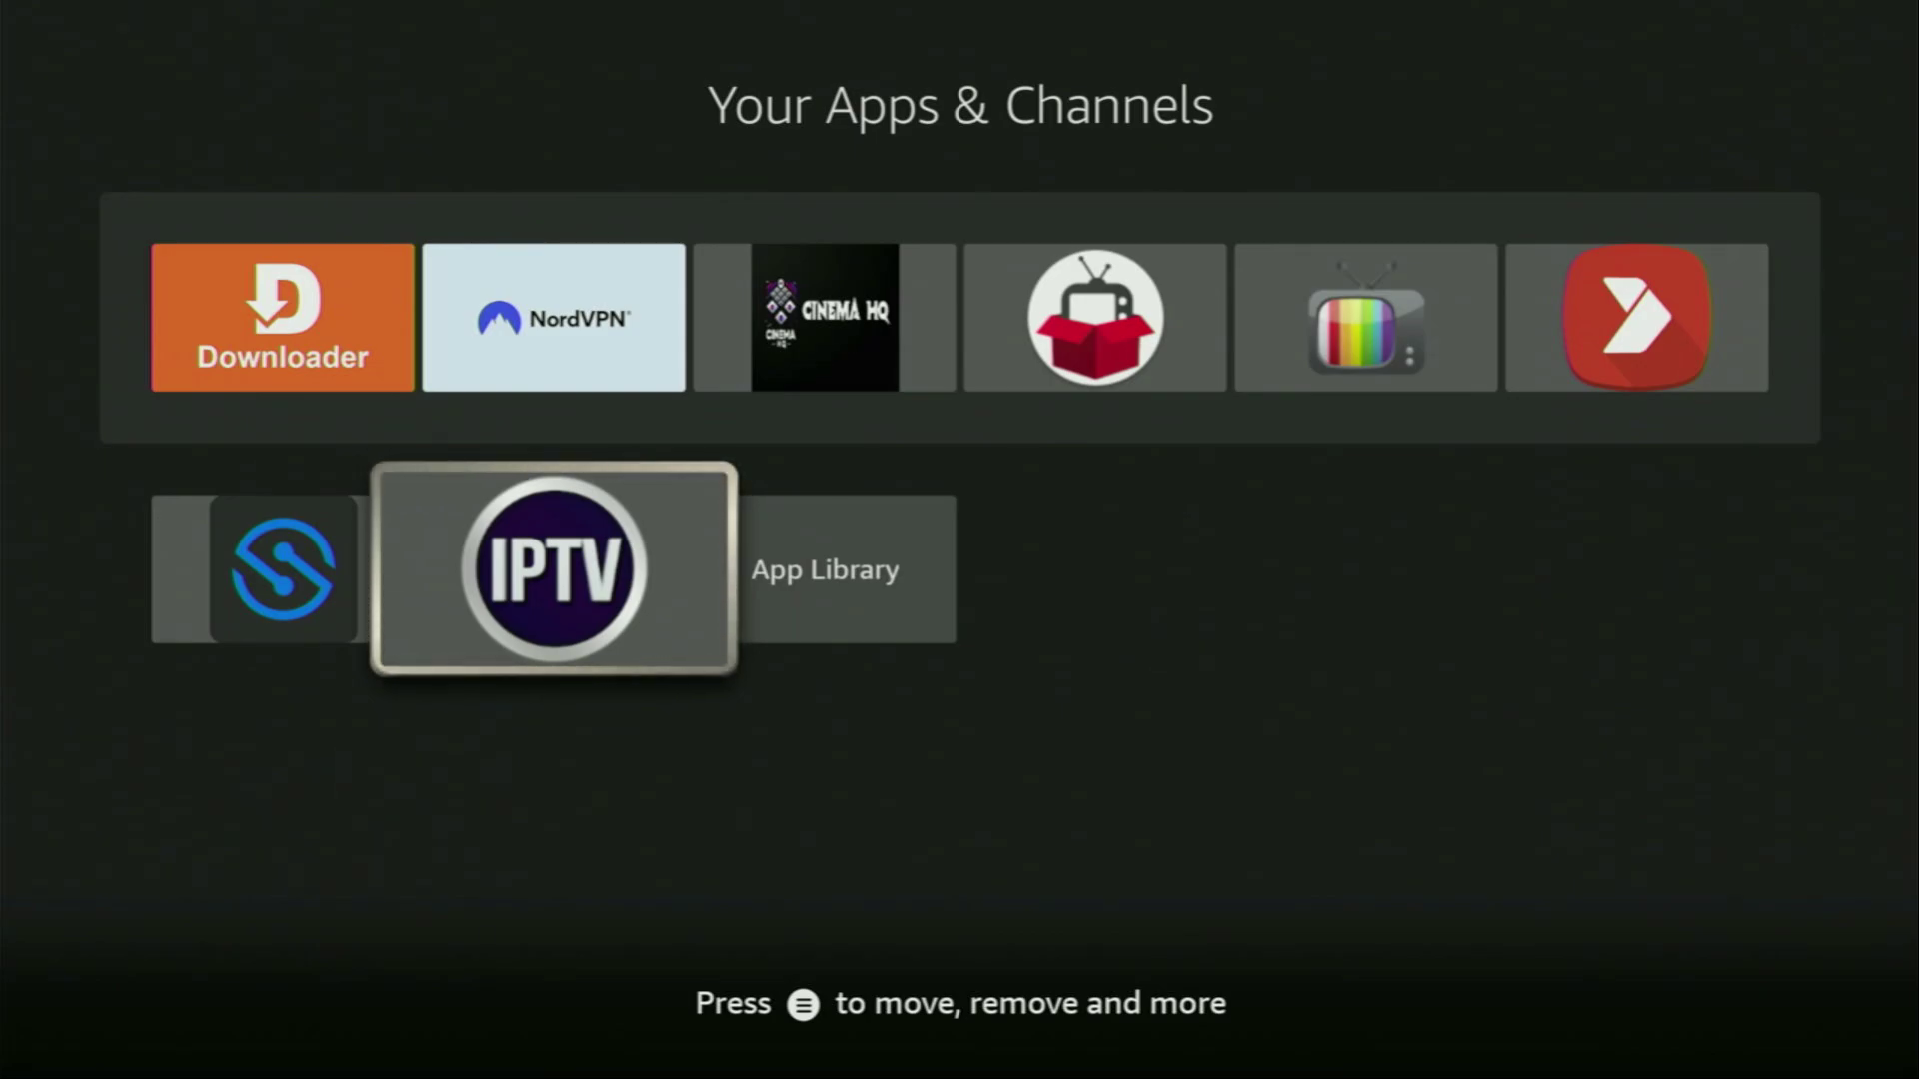
{"action": "key", "text": "Menu"}
{"action": "key", "text": "Down"}
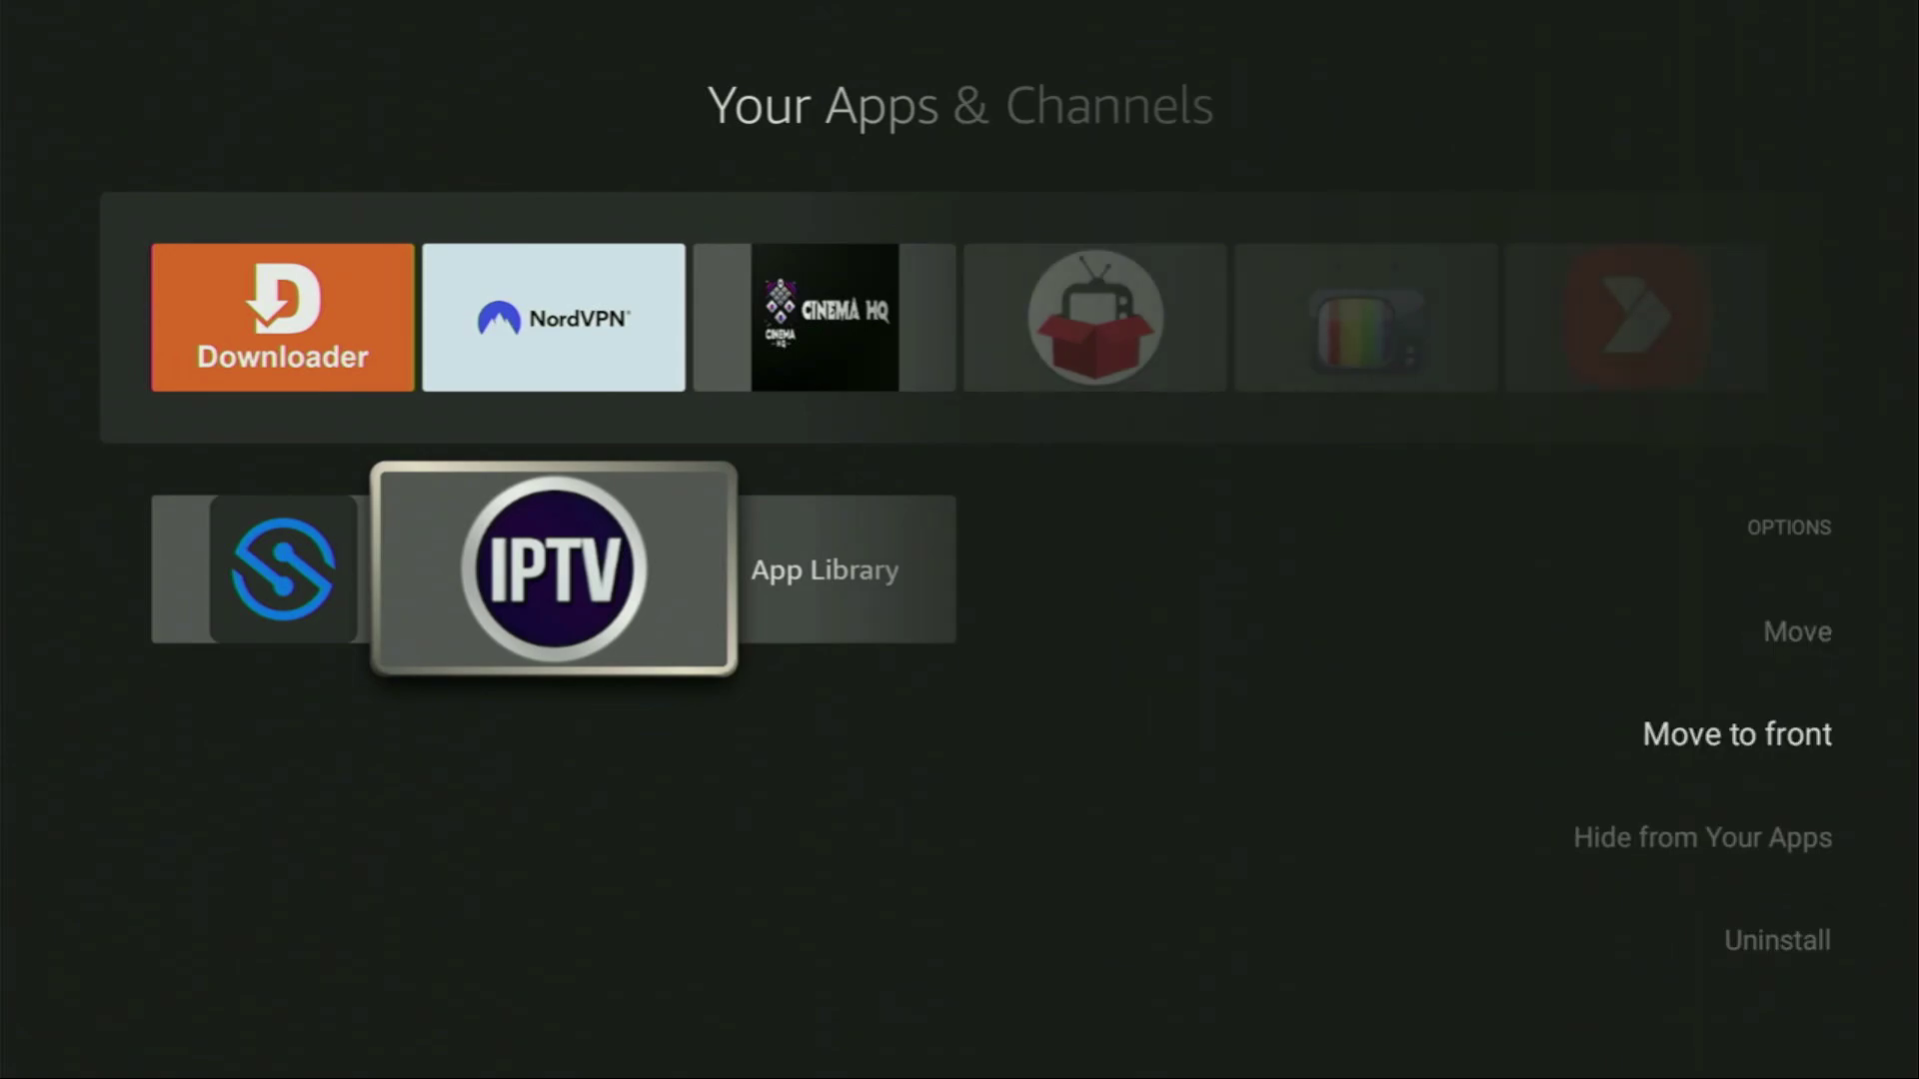
{"action": "key", "text": "Return"}
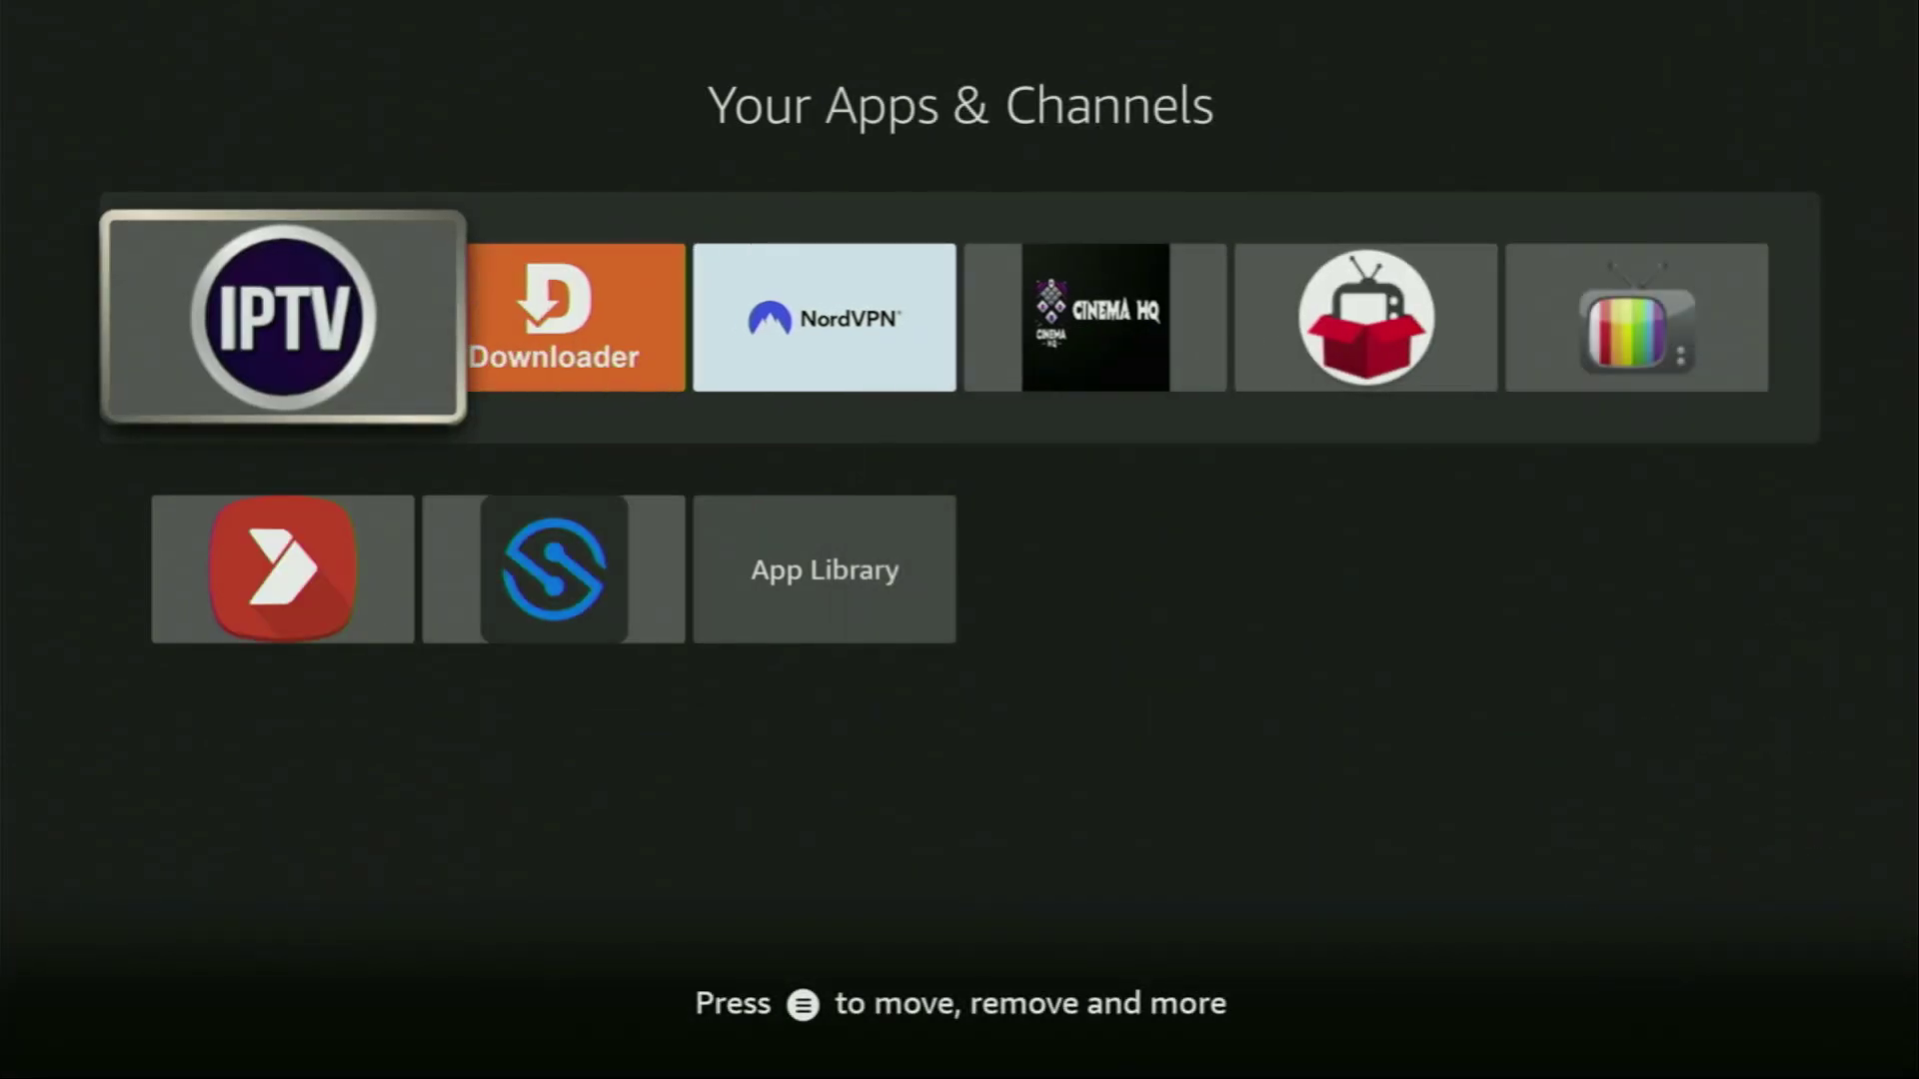